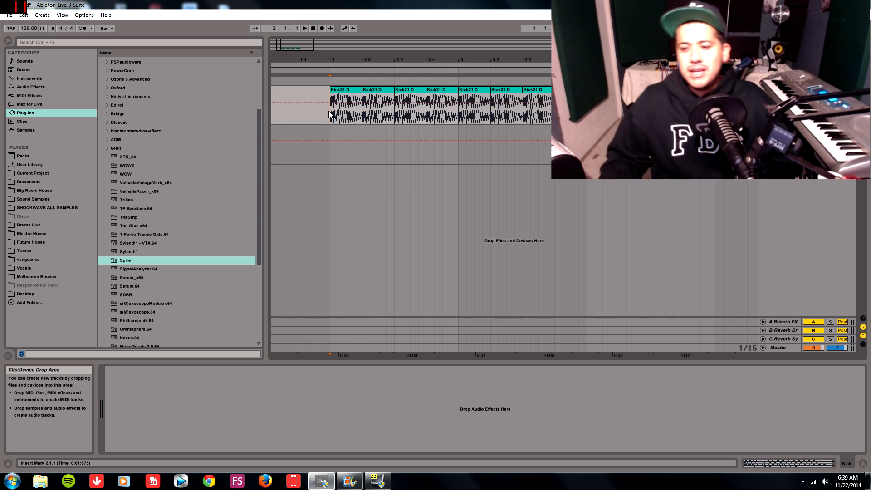
# Switch to full-screen view and load the Spire synth onto the empty MIDI track below the kick track.
pyautogui.click(73, 16)
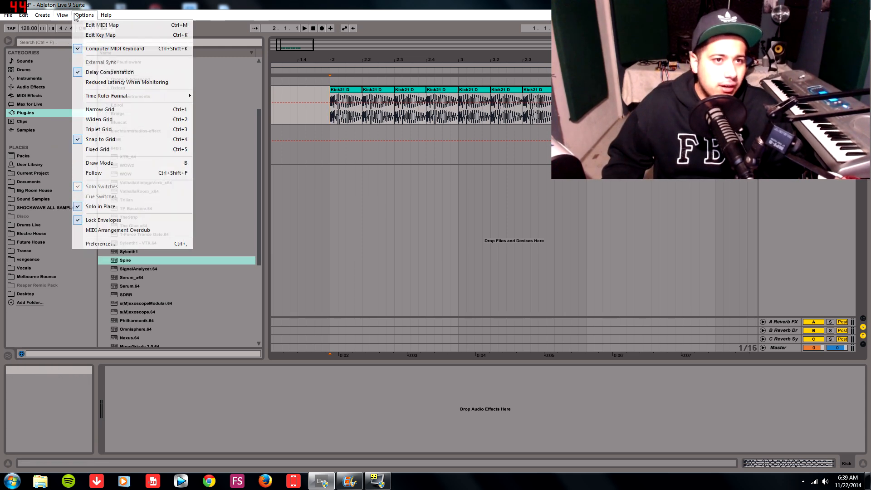
pyautogui.click(91, 23)
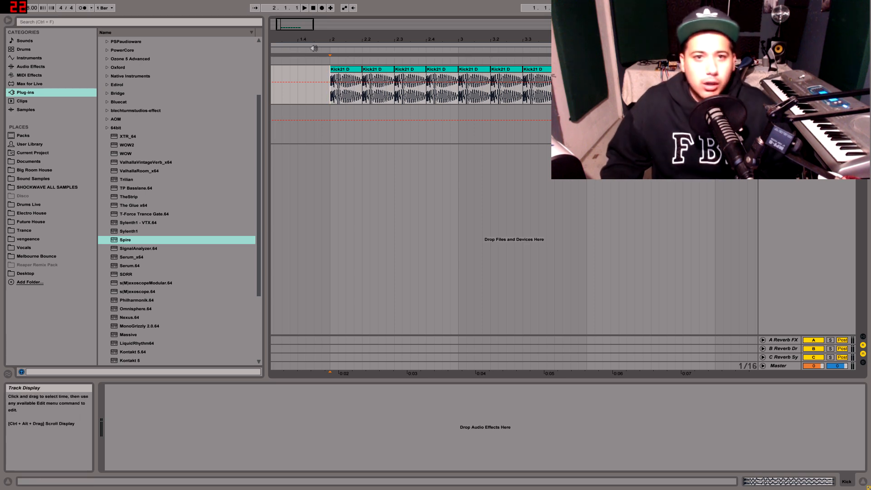
pyautogui.moveTo(283, 26)
pyautogui.mouseDown()
pyautogui.moveTo(272, 26)
pyautogui.moveTo(293, 26)
pyautogui.moveTo(293, 34)
pyautogui.mouseUp()
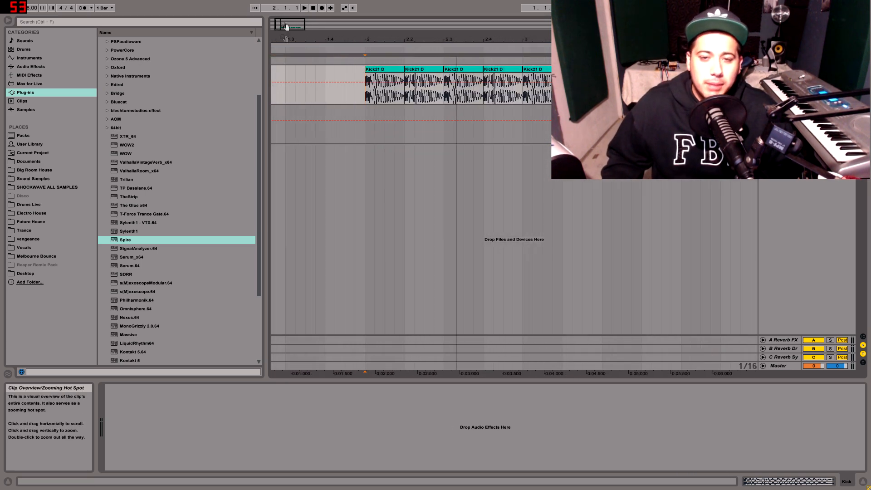
pyautogui.click(368, 129)
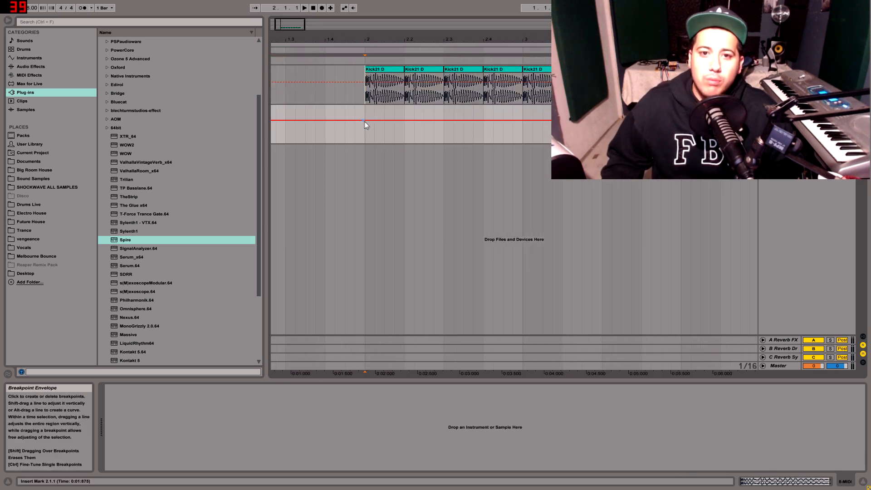
pyautogui.click(364, 121)
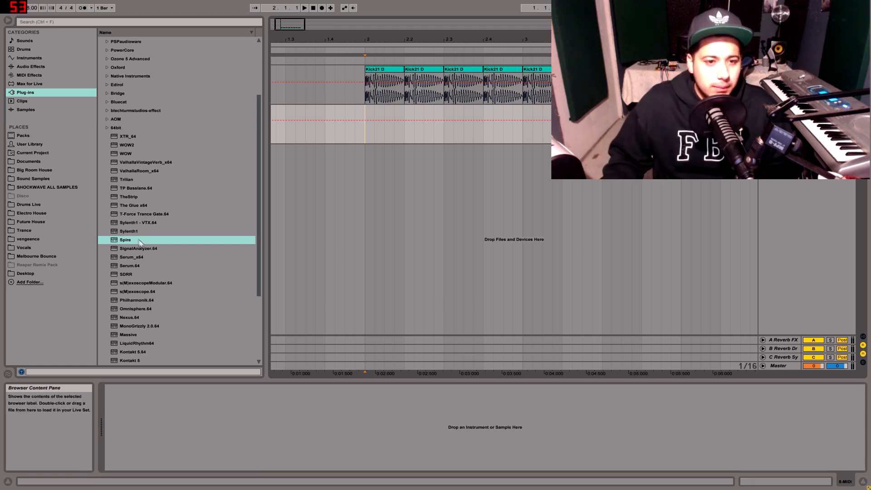
pyautogui.moveTo(139, 240); pyautogui.dragTo(507, 263)
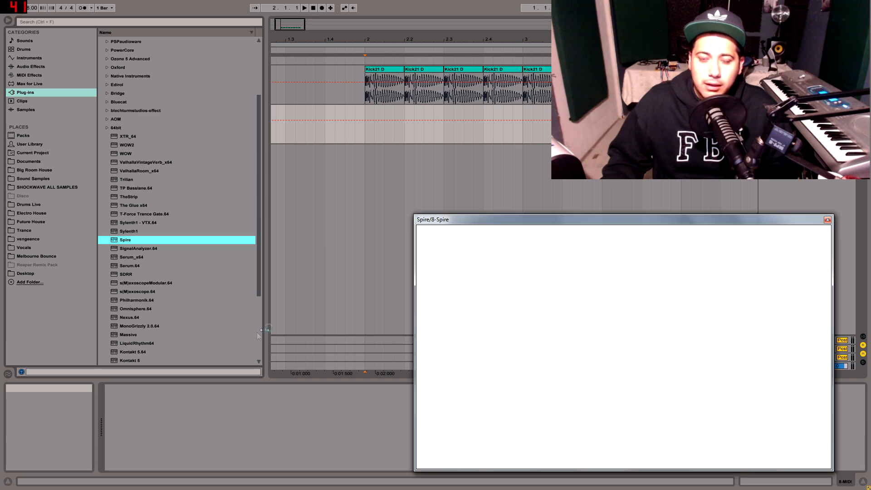
# Load a different sound bank in Spire, choose the preset LD Burning and close the plug-in window.
pyautogui.click(539, 237)
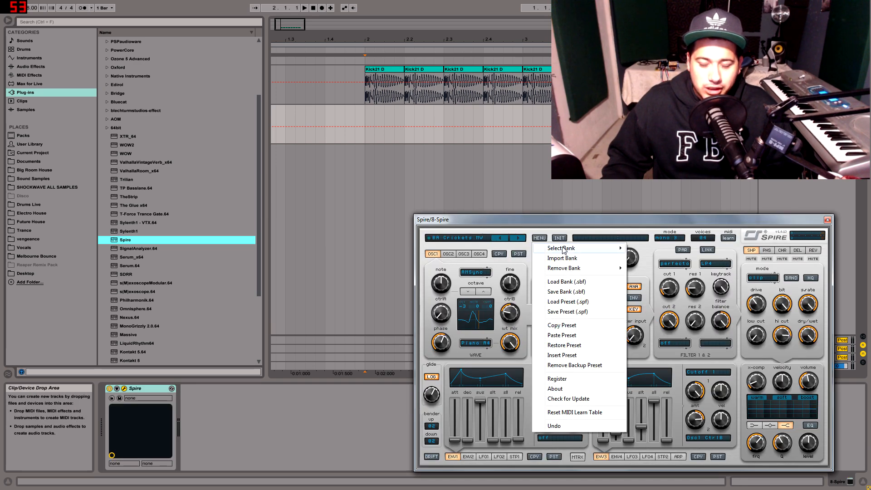
pyautogui.moveTo(562, 249)
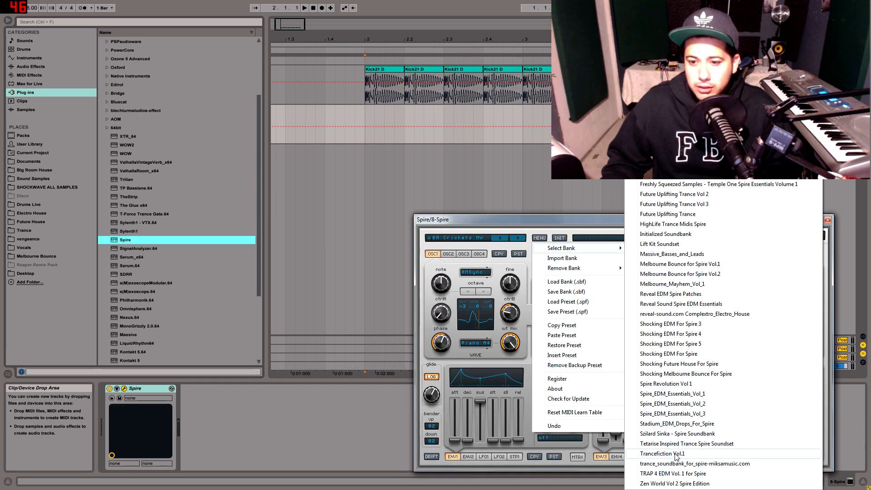
pyautogui.click(679, 386)
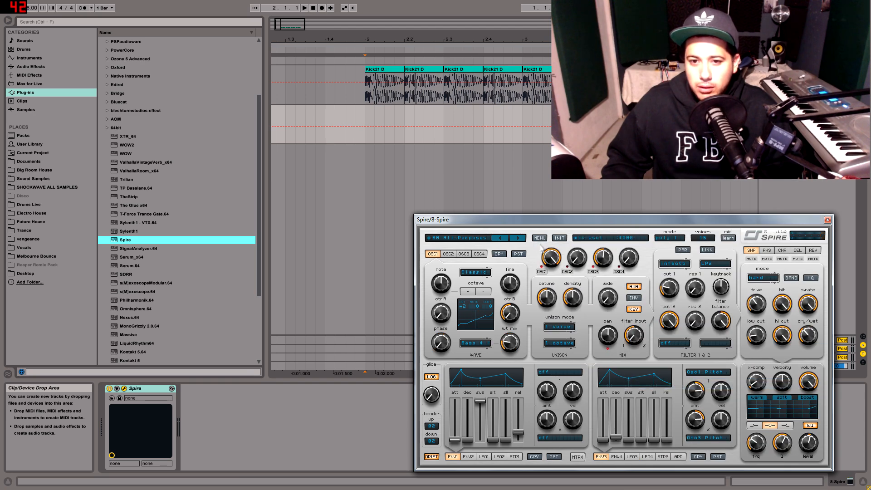
pyautogui.moveTo(480, 219); pyautogui.dragTo(141, 191)
pyautogui.click(146, 211)
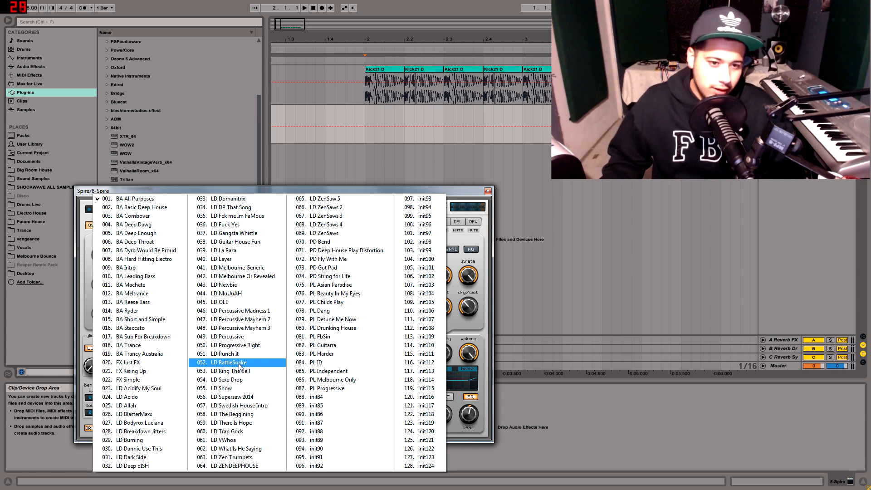
pyautogui.click(142, 441)
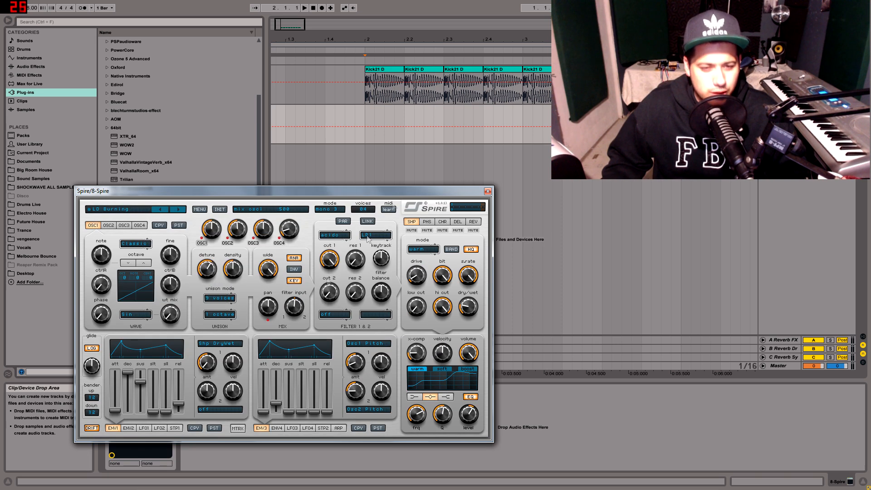
pyautogui.click(487, 191)
# Play back the kick track from bar 2 to hear its rhythm and pitch.
pyautogui.moveTo(366, 124); pyautogui.dragTo(529, 127)
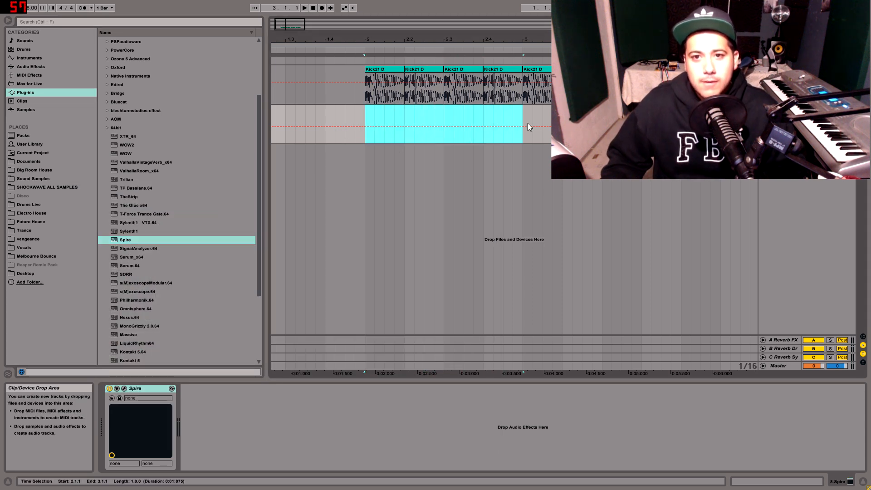
pyautogui.click(363, 109)
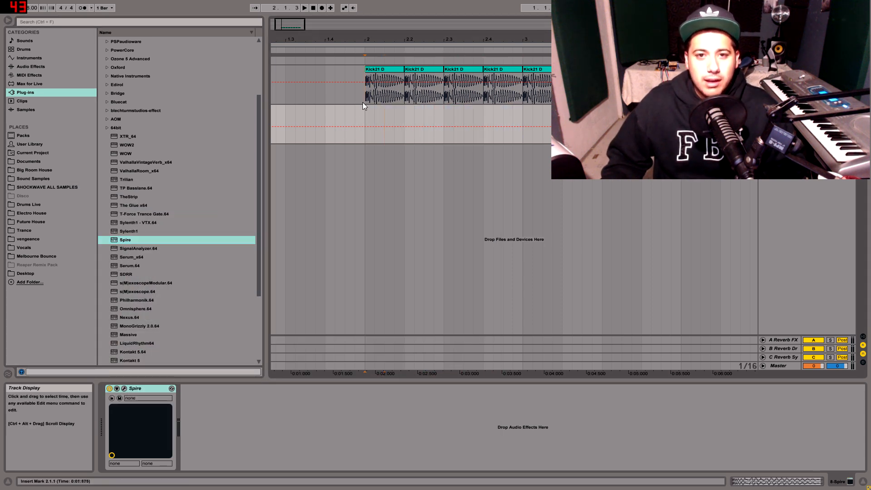
pyautogui.click(363, 102)
pyautogui.press('space')
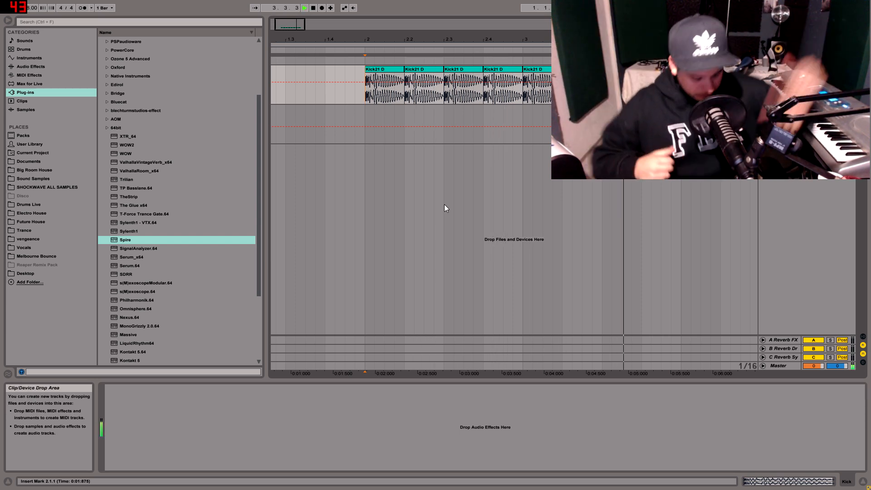
pyautogui.press('space')
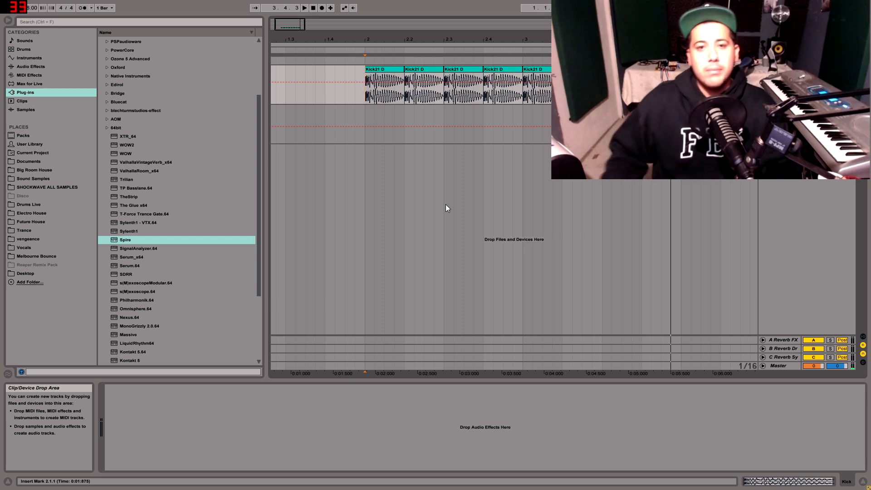
# Create a one-bar MIDI clip on the Spire track from 2.1.1 to 3.1.1 and open it in the note editor.
pyautogui.press('Return')
pyautogui.moveTo(363, 129); pyautogui.dragTo(526, 140)
pyautogui.hotkey('ctrl', 'shift', 'm')
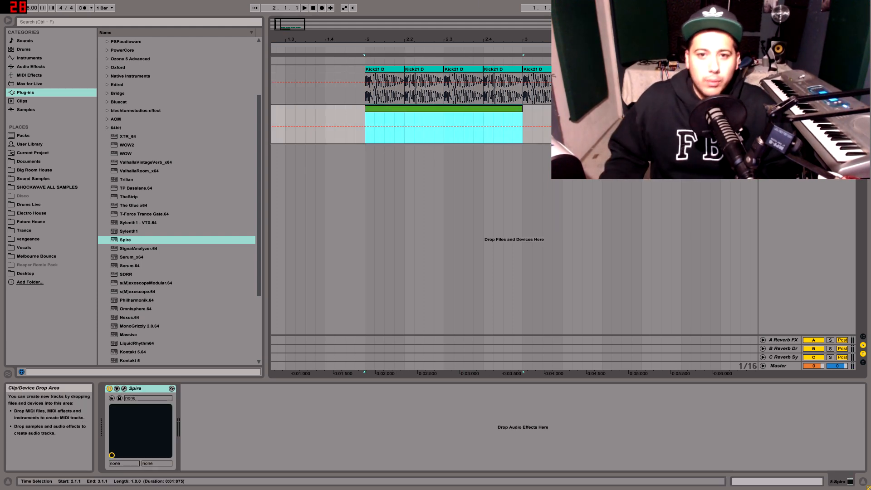
pyautogui.doubleClick(405, 107)
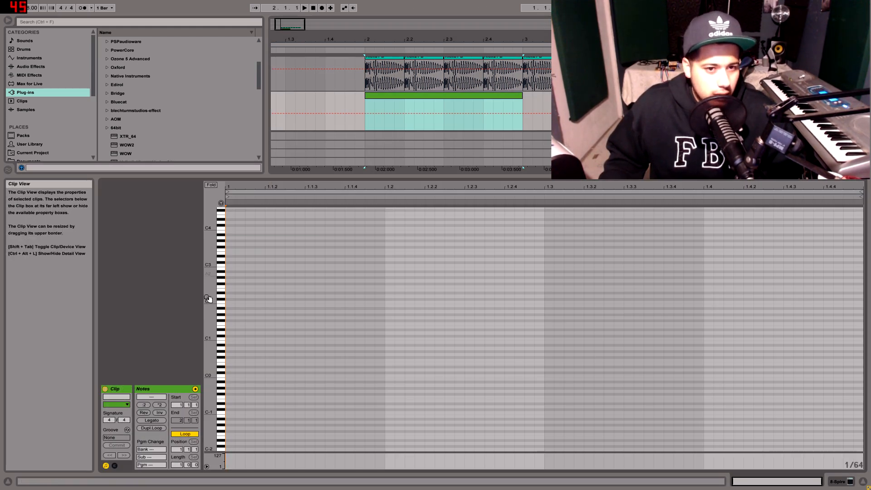
# Add a D2 note at the start of the clip and lengthen it to an eighth note, ending at 1.1.3.
pyautogui.doubleClick(229, 296)
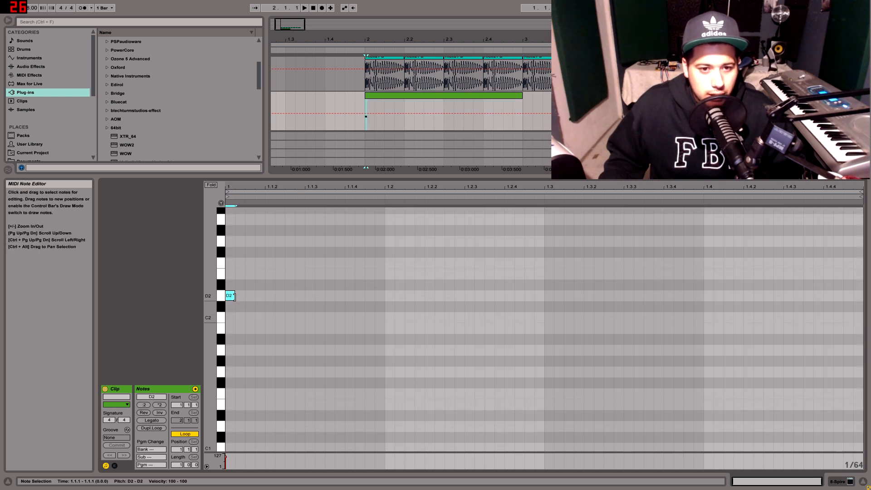
pyautogui.moveTo(235, 296); pyautogui.dragTo(295, 297)
pyautogui.press('space')
pyautogui.scroll(2, 254, 394)
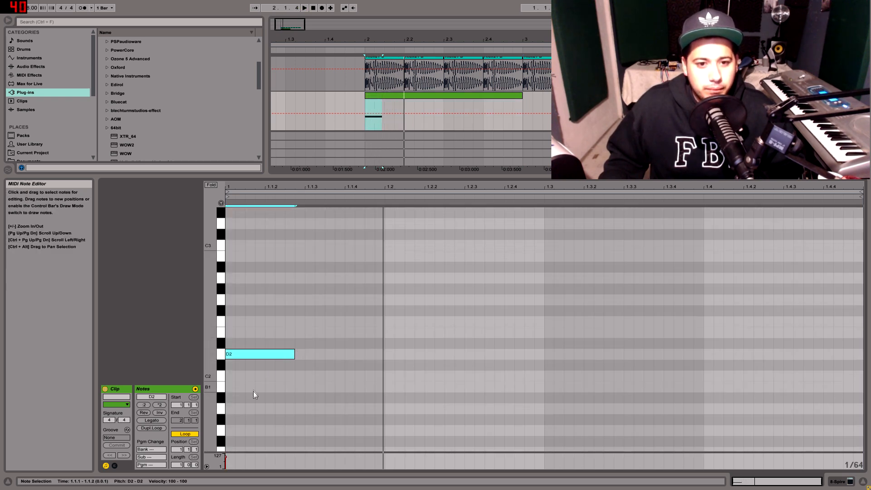
pyautogui.moveTo(291, 356); pyautogui.dragTo(303, 357)
pyautogui.hotkey('ctrl', 'z')
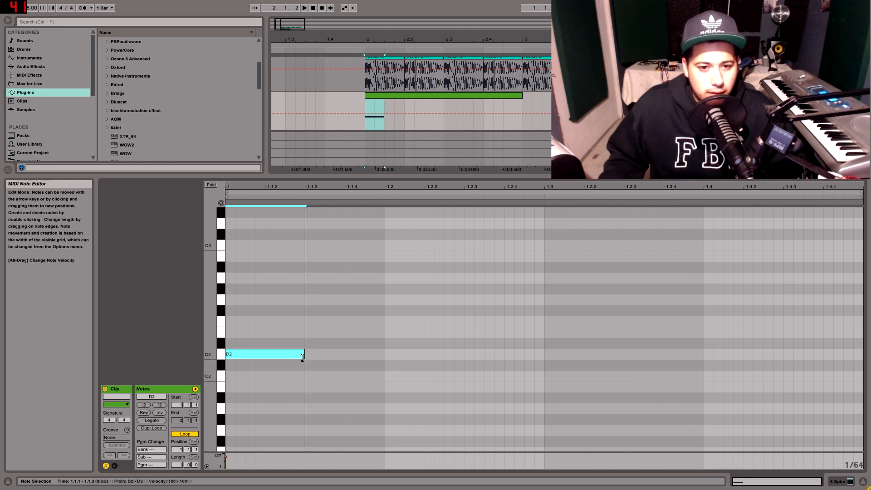
pyautogui.scroll(3, 381, 289)
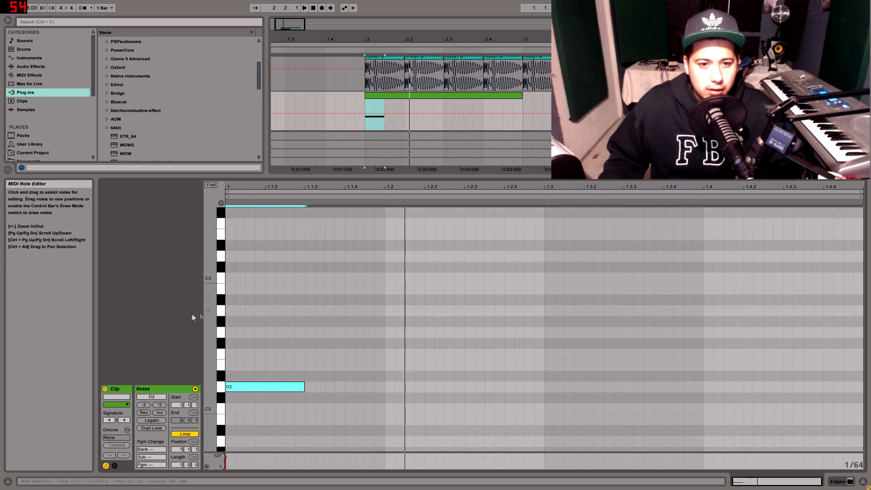
# Place three short, evenly spaced A2 notes across the second beat, starting at 1.2.
pyautogui.doubleClick(393, 311)
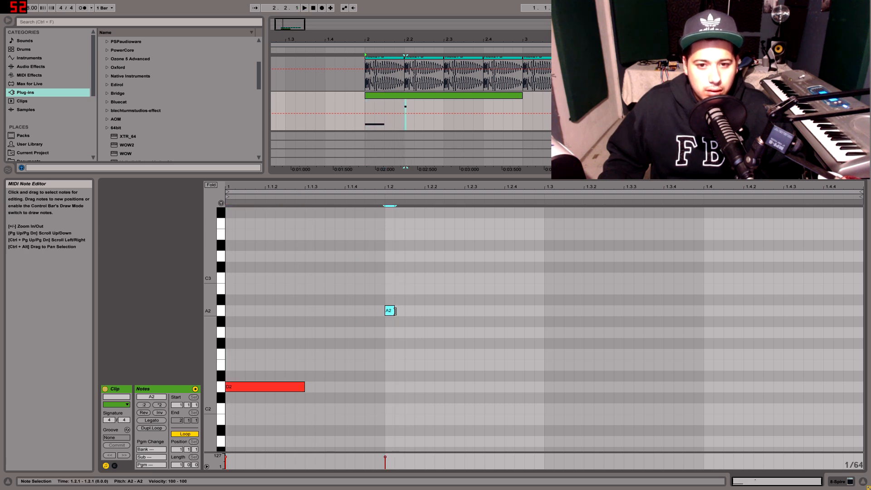
pyautogui.moveTo(398, 311); pyautogui.dragTo(425, 313)
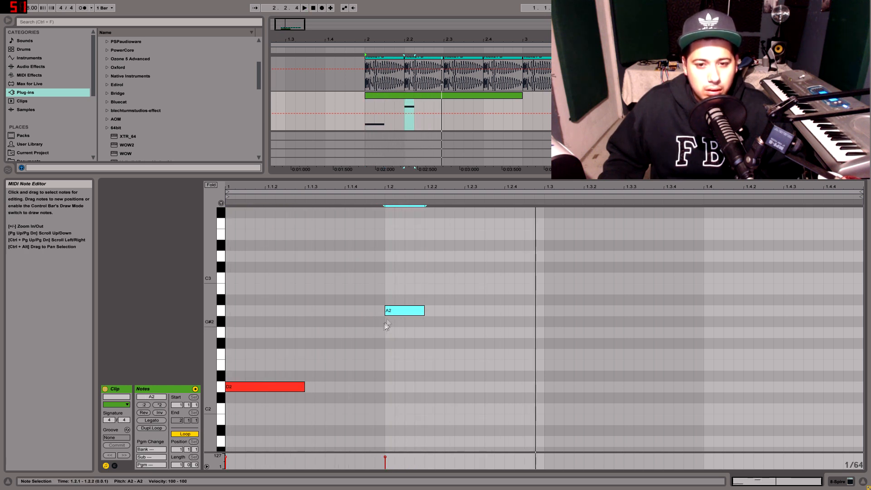
pyautogui.doubleClick(455, 318)
pyautogui.moveTo(456, 318); pyautogui.dragTo(327, 267)
pyautogui.press('space')
pyautogui.press('space')
pyautogui.click(486, 312)
pyautogui.press('Delete')
pyautogui.press('space')
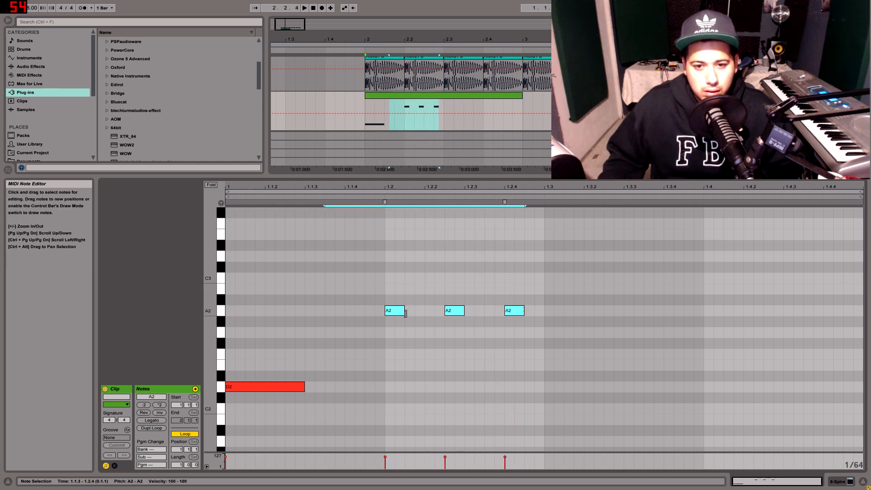
# Lengthen the three A2 notes to a sixteenth each, with the last ending at 1.3, and play them back.
pyautogui.moveTo(405, 313); pyautogui.dragTo(414, 313)
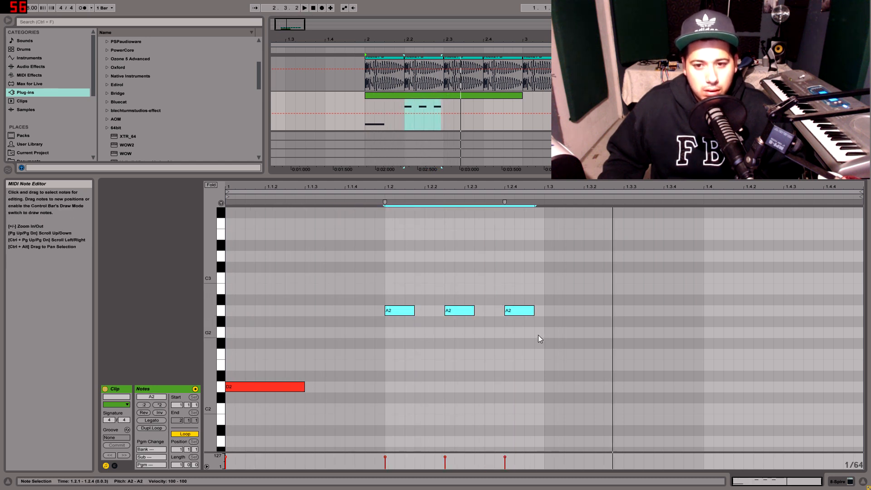
pyautogui.press('space')
pyautogui.press('space')
pyautogui.moveTo(414, 309); pyautogui.dragTo(425, 309)
pyautogui.press('space')
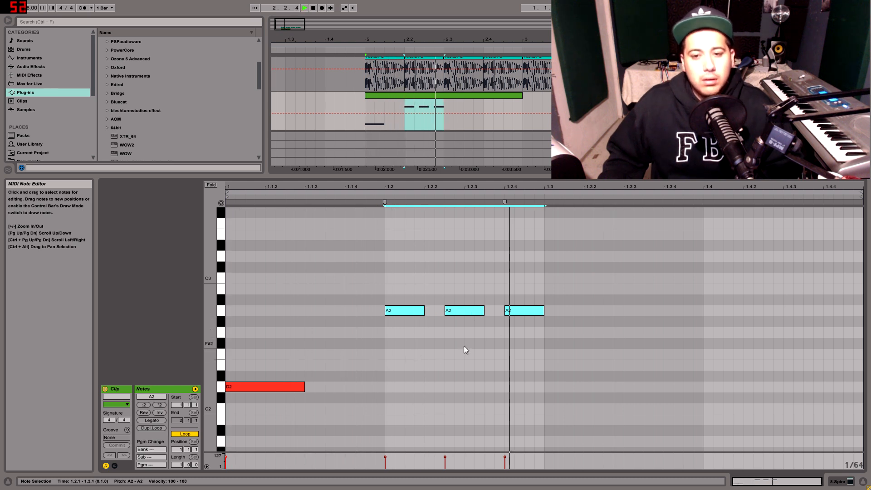
pyautogui.press('space')
# Duplicate the three-note A2 group onto beat 1.3 as G2 and onto beat 1.4 as F2.
pyautogui.click(554, 330)
pyautogui.moveTo(546, 331); pyautogui.dragTo(401, 313)
pyautogui.moveTo(396, 310); pyautogui.dragTo(717, 358)
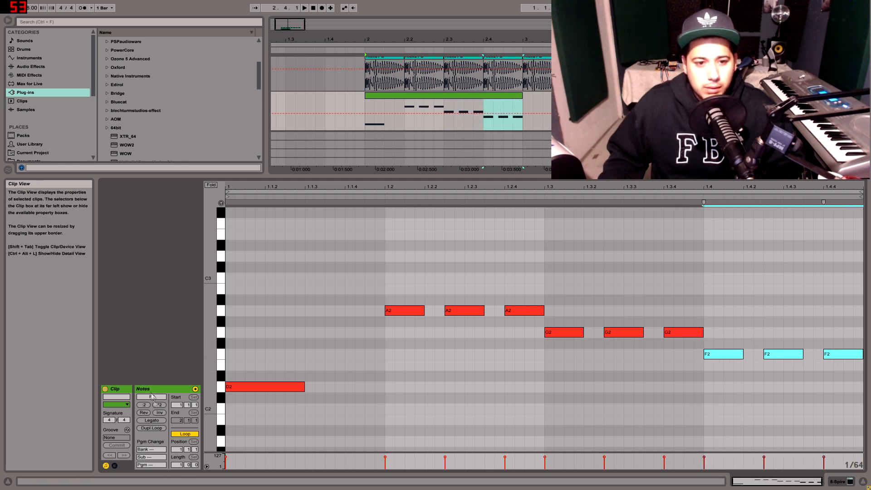
# Turn off the clip's loop, extend the clip to two bars and play back the melody.
pyautogui.click(185, 434)
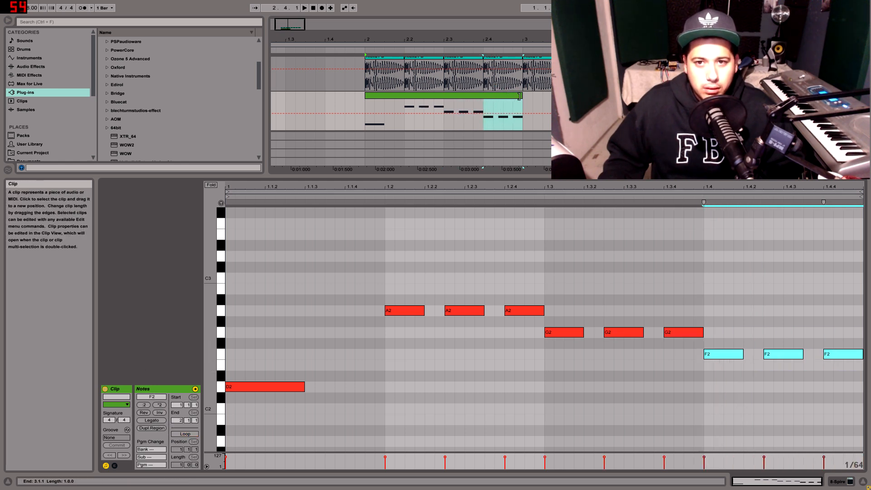
pyautogui.moveTo(519, 97); pyautogui.dragTo(680, 96)
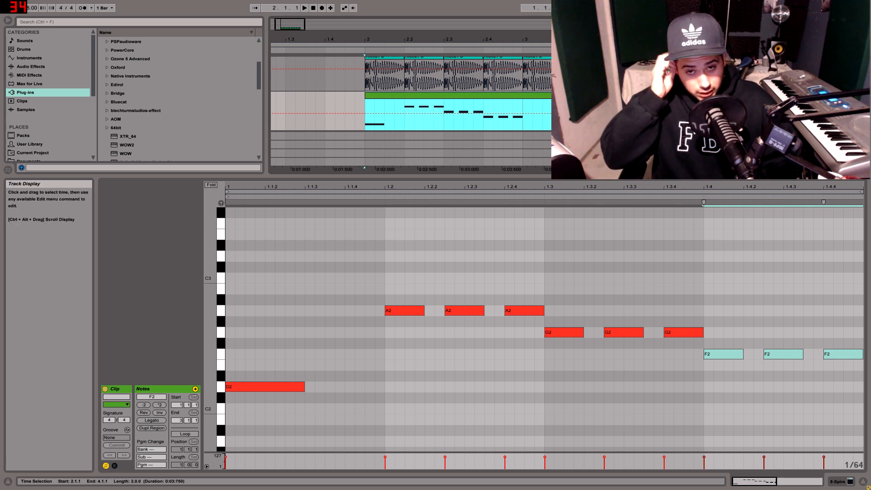
pyautogui.press('space')
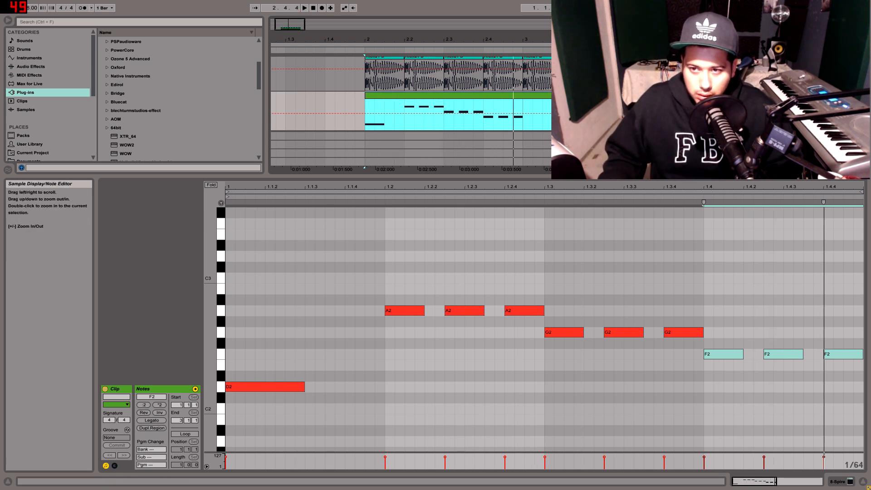
pyautogui.moveTo(727, 186); pyautogui.dragTo(727, 154)
pyautogui.click(521, 267)
pyautogui.scroll(-2, 522, 339)
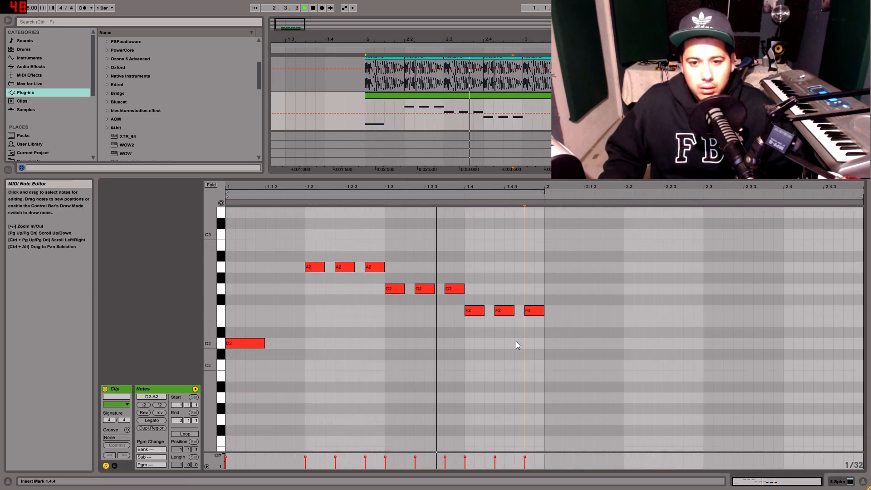
pyautogui.scroll(1, 516, 342)
pyautogui.press('space')
# Add three eighth-note E2 notes in the second bar, at 2.1, 2.2 and 2.3, and play them back.
pyautogui.moveTo(544, 348); pyautogui.dragTo(476, 334)
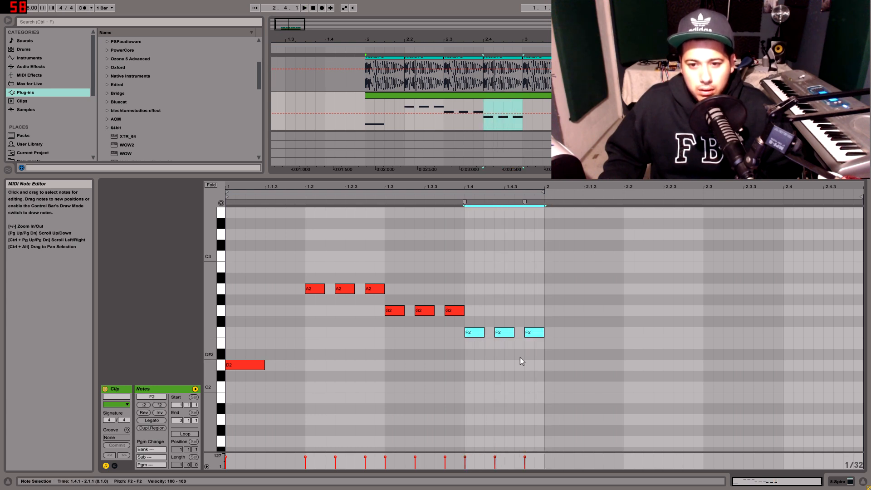
pyautogui.doubleClick(551, 368)
pyautogui.moveTo(553, 368); pyautogui.dragTo(732, 351)
pyautogui.press('space')
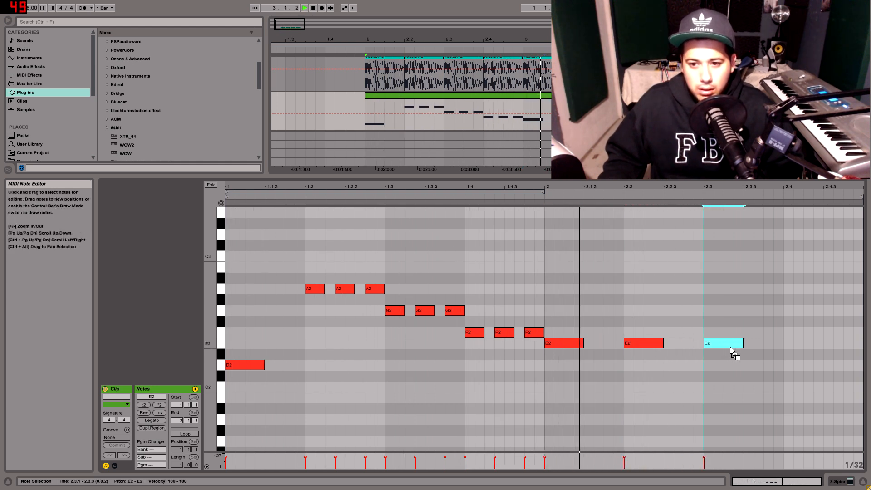
# Add a sixteenth-note C2 at 2.3.4 and a longer D2 note at 2.4 to end the phrase.
pyautogui.doubleClick(764, 361)
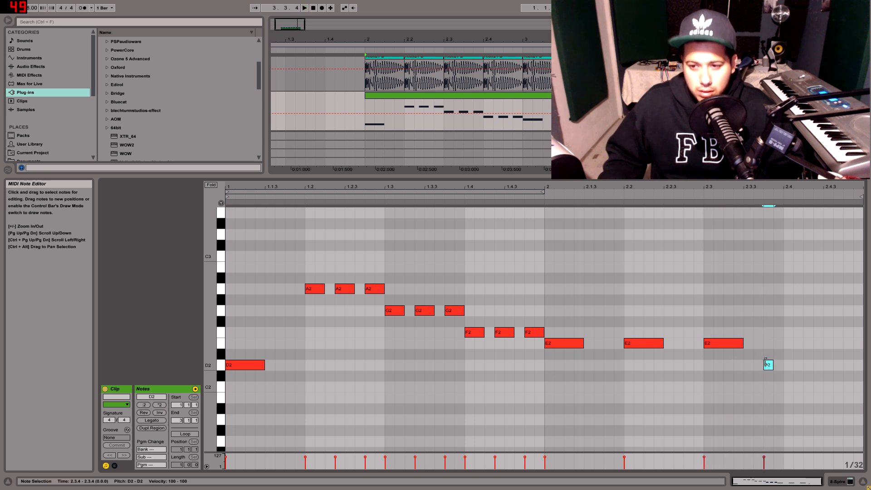
pyautogui.moveTo(778, 387); pyautogui.dragTo(832, 363)
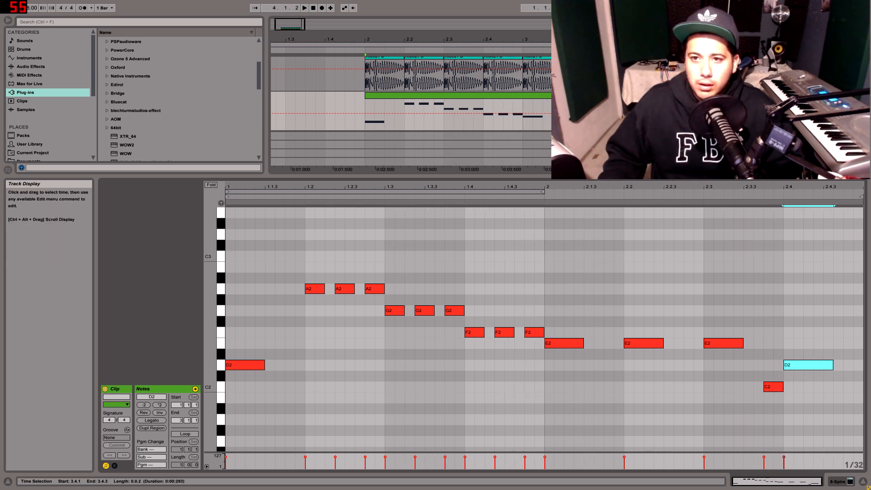
# Duplicate the two-bar melody clip and the kick pattern so both continue through bars 4 and 5, and play them back.
pyautogui.click(512, 95)
pyautogui.hotkey('ctrl', 'd')
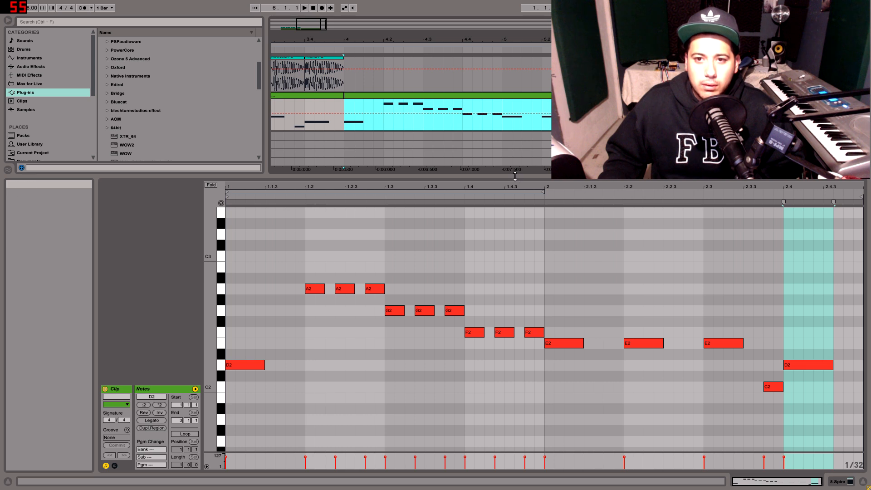
pyautogui.moveTo(515, 176); pyautogui.dragTo(515, 380)
pyautogui.press('-')
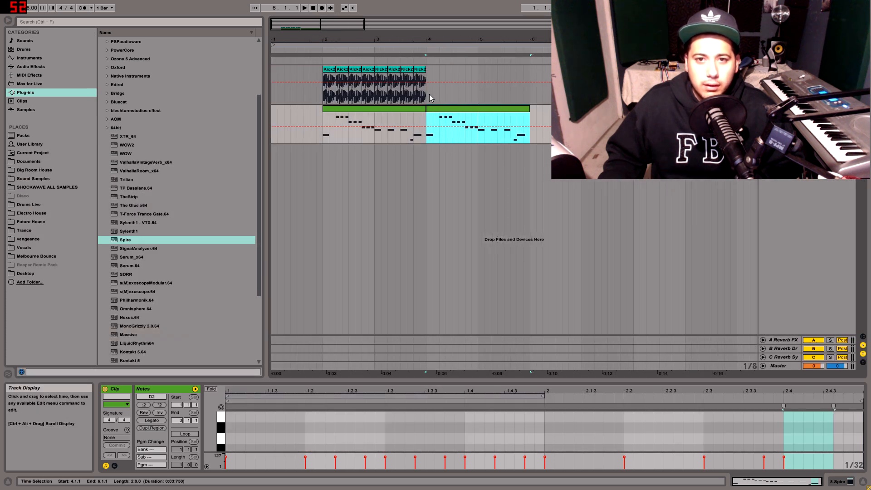
pyautogui.moveTo(429, 94); pyautogui.dragTo(323, 94)
pyautogui.hotkey('ctrl', 'd')
pyautogui.press('space')
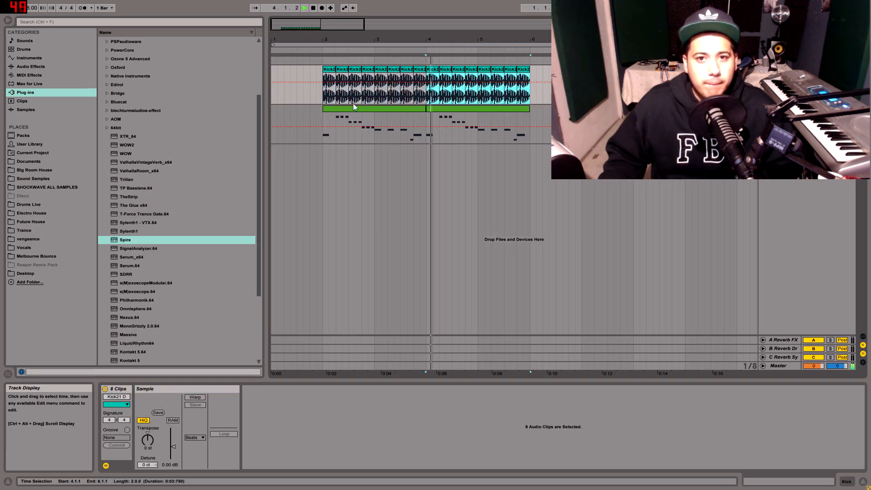
# In the second melody clip, move the sixteenth note at 2.3.4 to G2 and the last note at 2.4 to F2, and play back.
pyautogui.click(453, 121)
pyautogui.moveTo(635, 381); pyautogui.dragTo(640, 183)
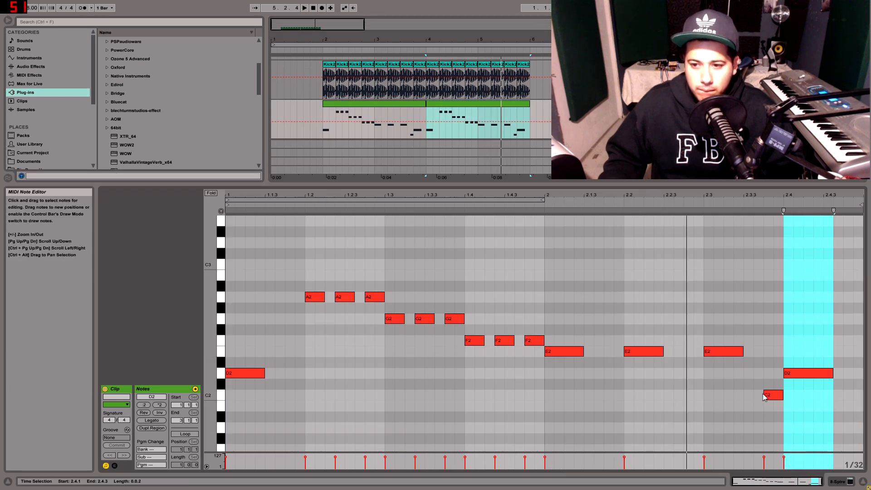
pyautogui.moveTo(764, 398); pyautogui.dragTo(803, 348)
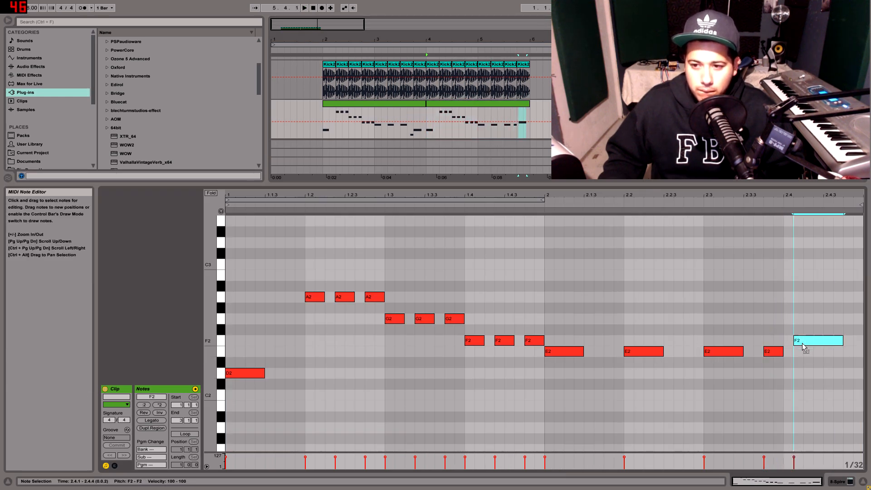
pyautogui.click(716, 353)
pyautogui.moveTo(773, 351); pyautogui.dragTo(769, 320)
pyautogui.press('space')
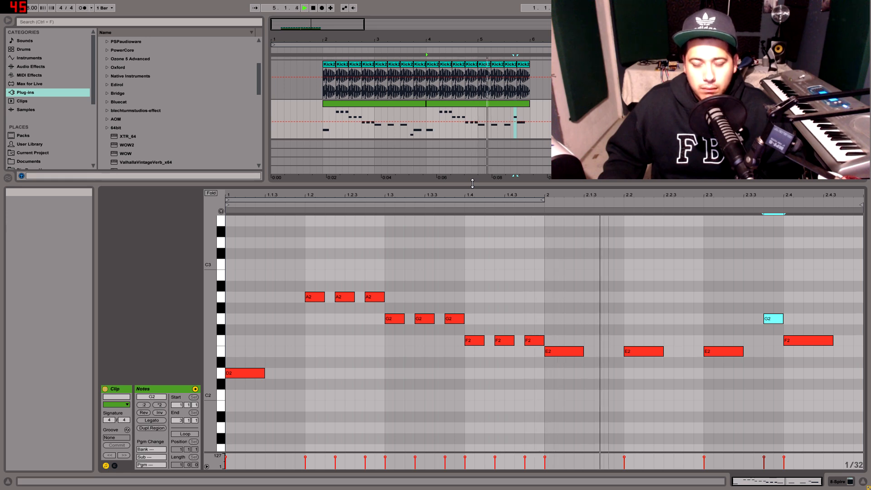
pyautogui.press('space')
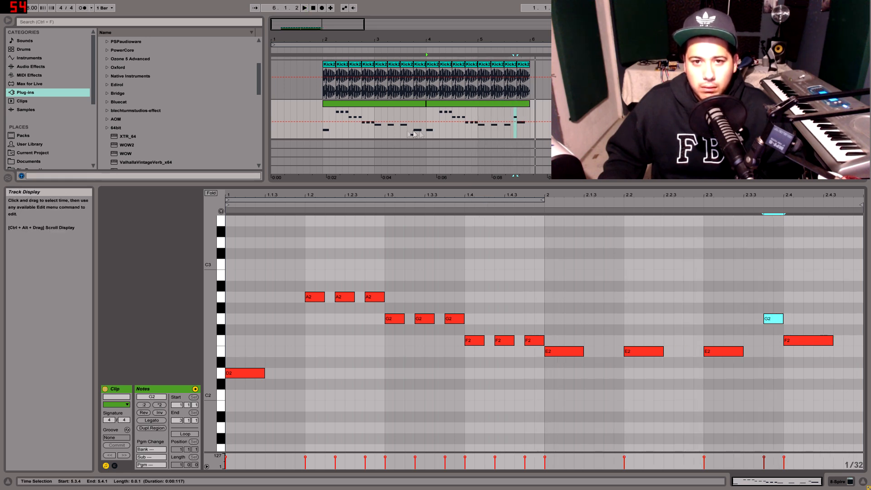
# Consolidate the two melody clips into a single four-bar clip.
pyautogui.click(327, 125)
pyautogui.moveTo(530, 134); pyautogui.dragTo(323, 129)
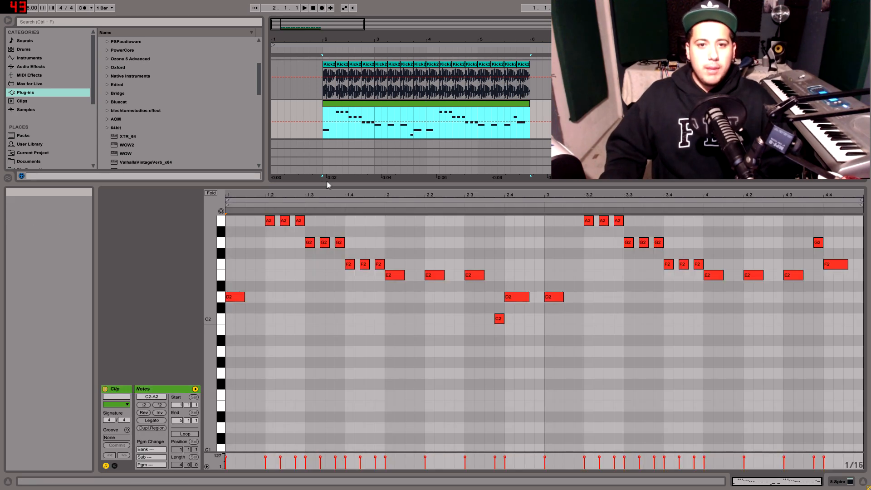
pyautogui.moveTo(346, 183); pyautogui.dragTo(346, 371)
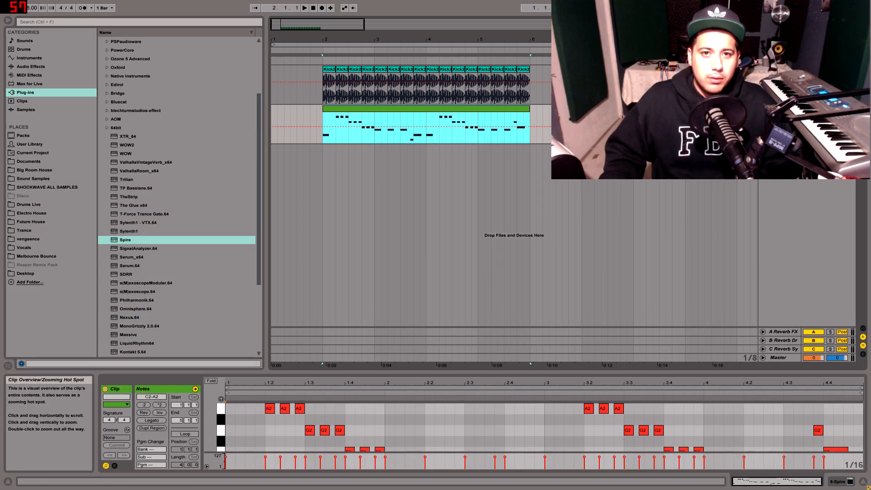
# Start playback of the arrangement shortly before the clips at bar 2 and stop it.
pyautogui.moveTo(323, 30); pyautogui.dragTo(319, 28)
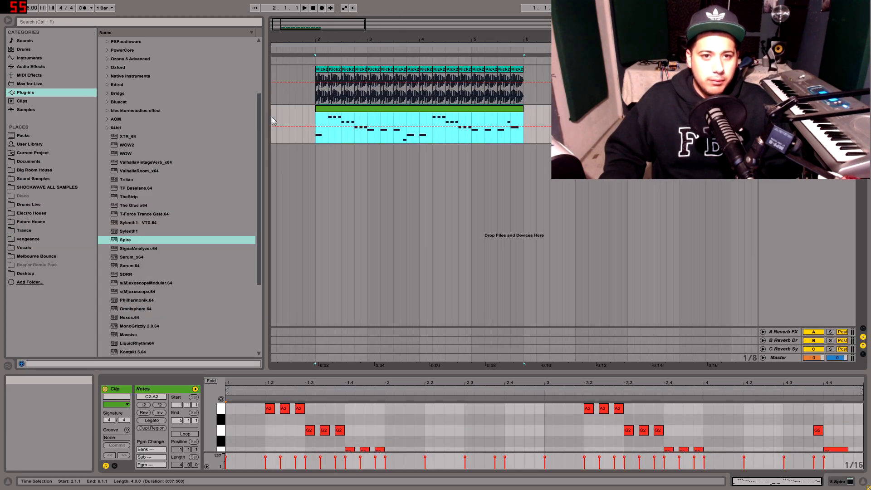
pyautogui.click(301, 120)
pyautogui.press('space')
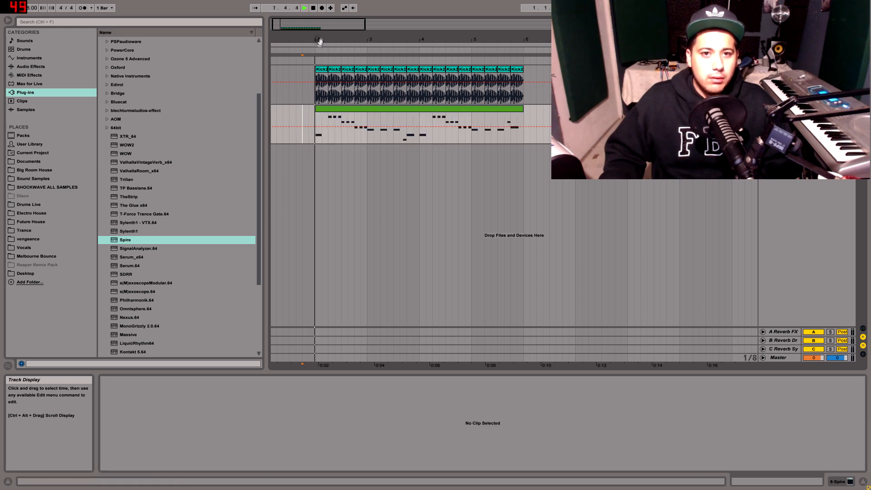
pyautogui.press('space')
# Add an audio track named zEN wORLD and try recording onto it from the start of the song.
pyautogui.click(273, 116)
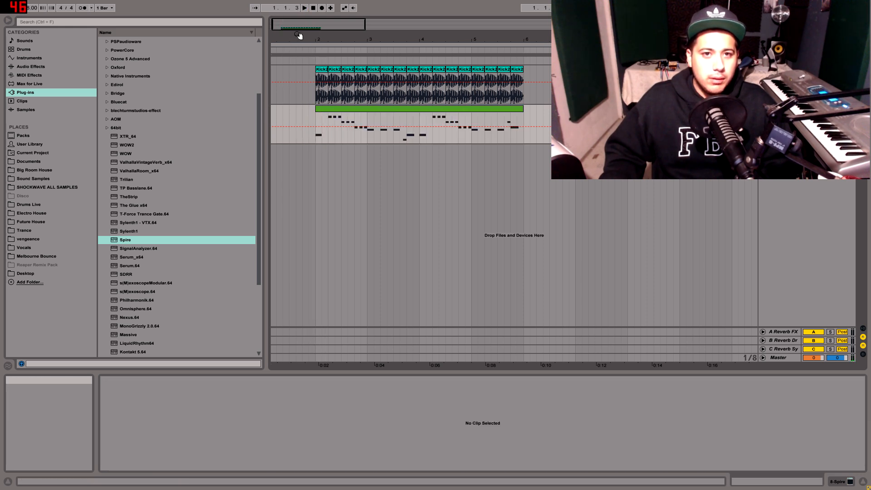
pyautogui.moveTo(296, 26); pyautogui.dragTo(278, 30)
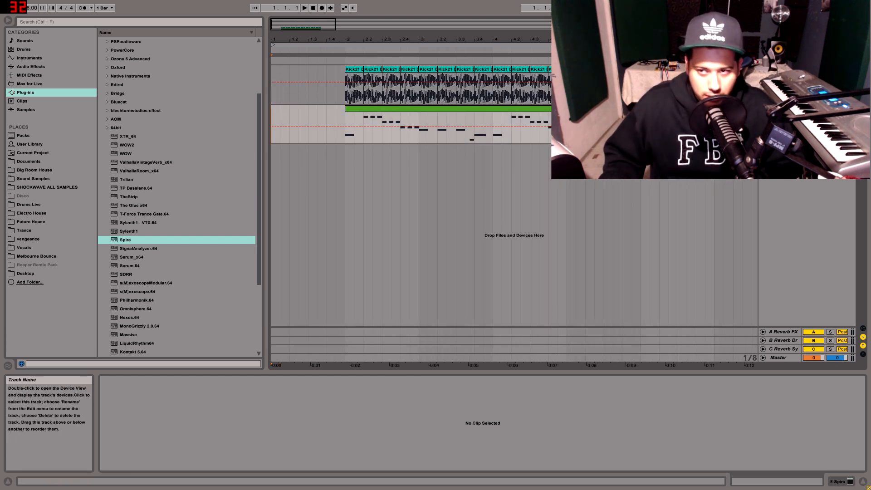
pyautogui.hotkey('ctrl', 't')
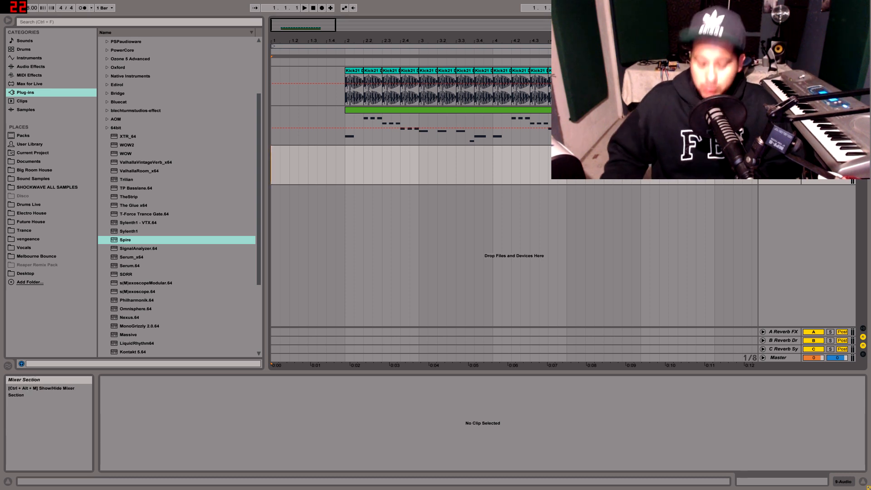
pyautogui.click(721, 258)
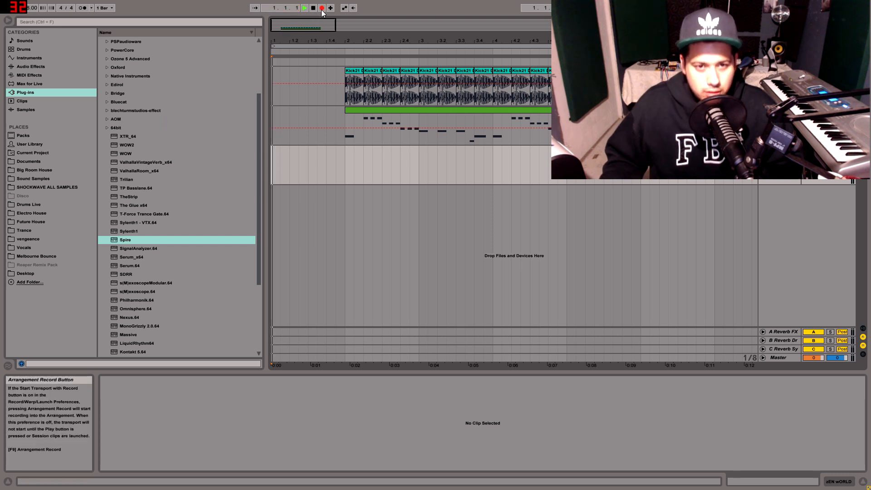
pyautogui.press('space')
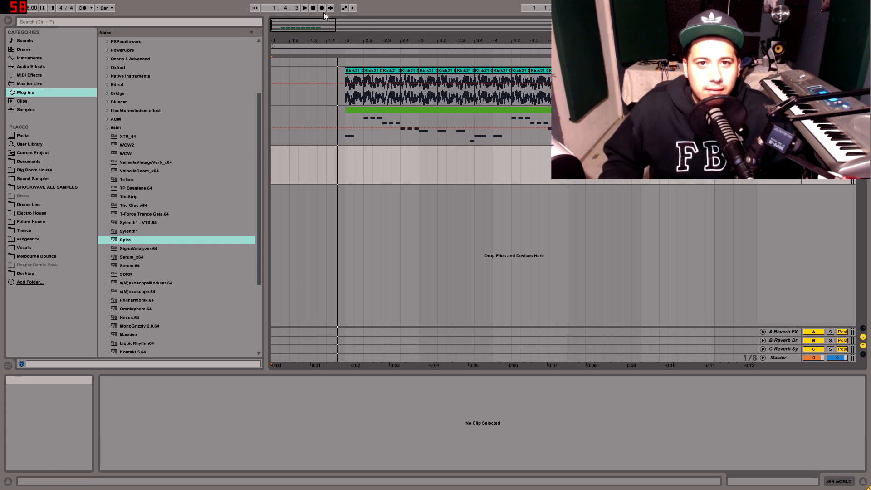
# Show the tracks' input and output routing and set the audio input device to Line In (5- Scarlett 2i2 USB) DX.
pyautogui.click(863, 327)
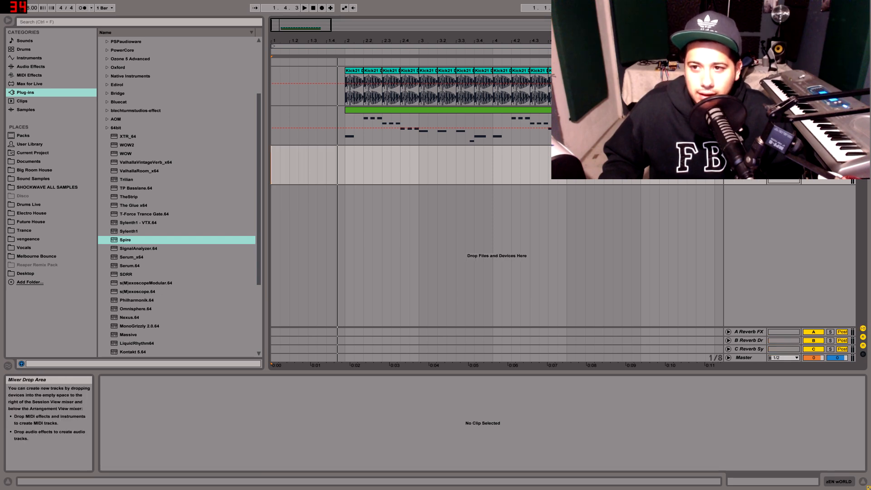
pyautogui.press('F11')
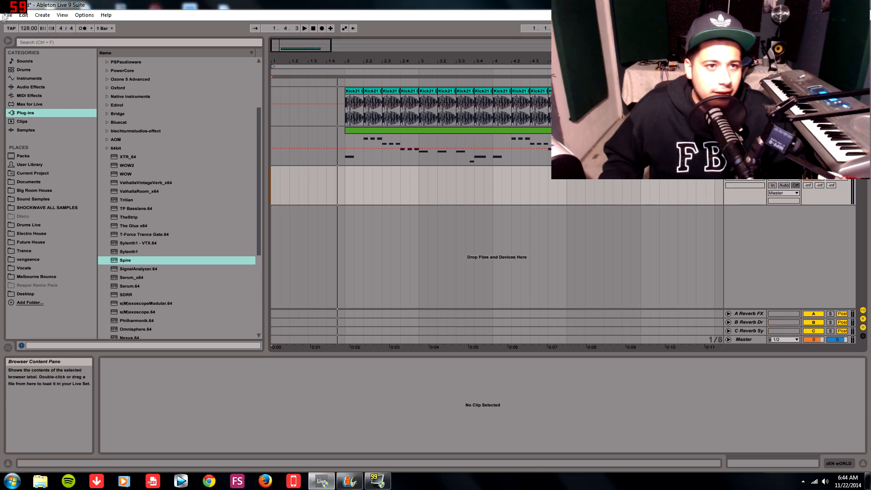
pyautogui.click(78, 15)
pyautogui.click(136, 243)
pyautogui.click(469, 147)
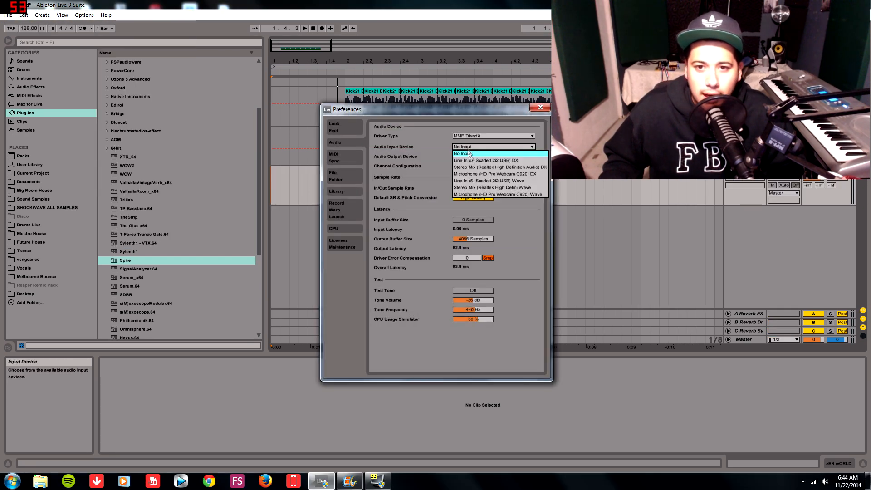
pyautogui.click(513, 114)
pyautogui.click(539, 108)
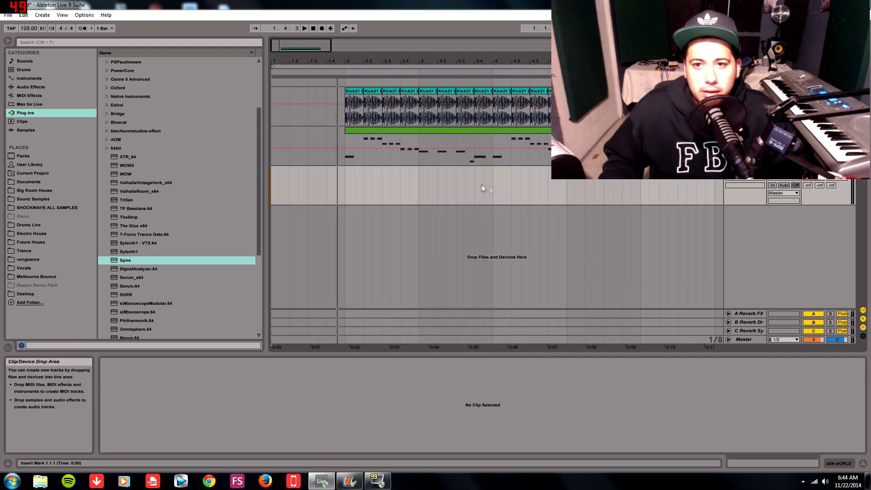
# Open the input configuration from the new audio track and switch the audio input device to Line In (5- Scarlett 2i2 USB) Wave.
pyautogui.click(797, 179)
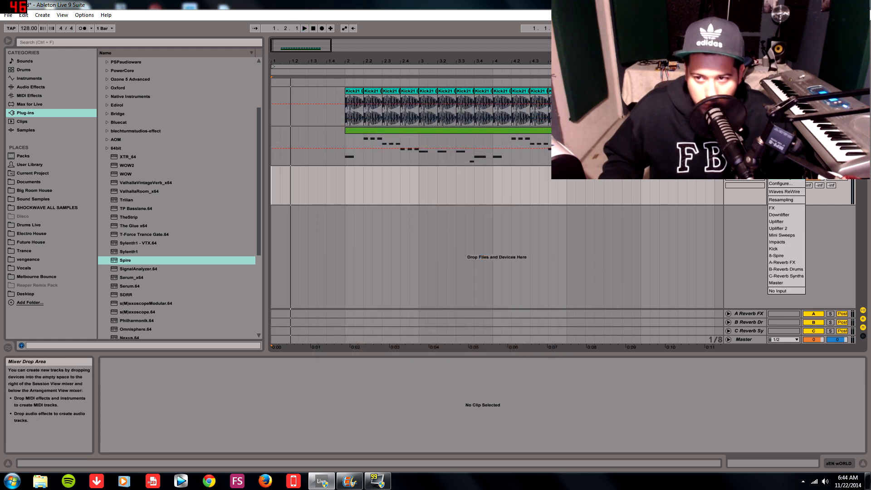
pyautogui.click(788, 184)
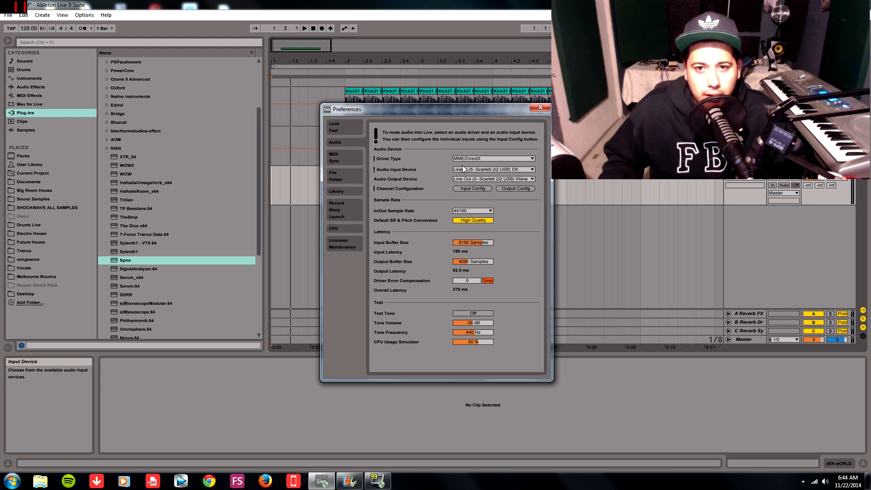
pyautogui.click(463, 168)
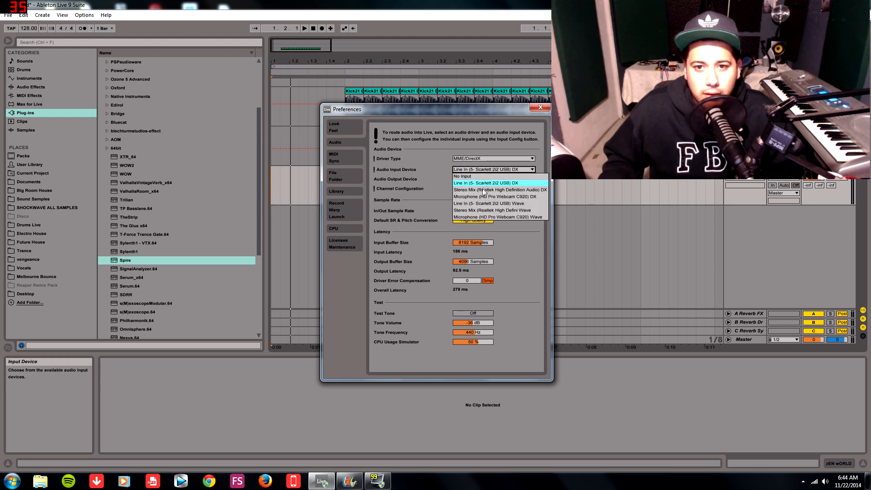
pyautogui.click(480, 201)
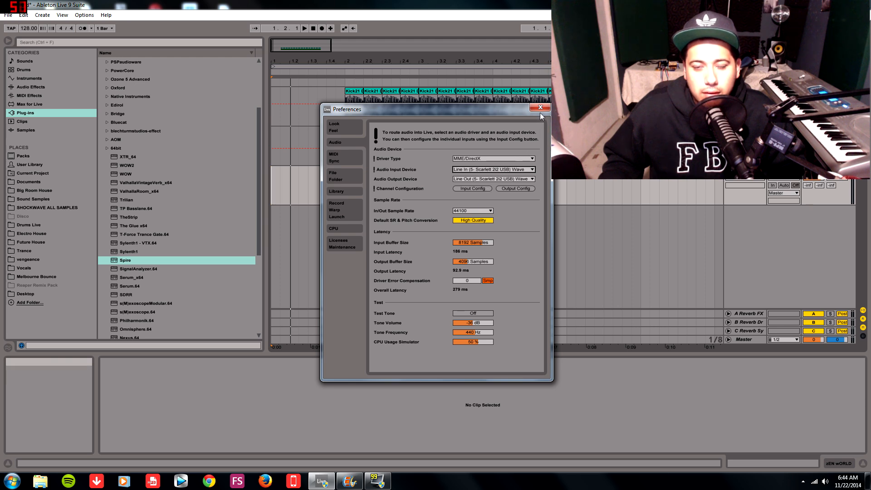
pyautogui.click(540, 108)
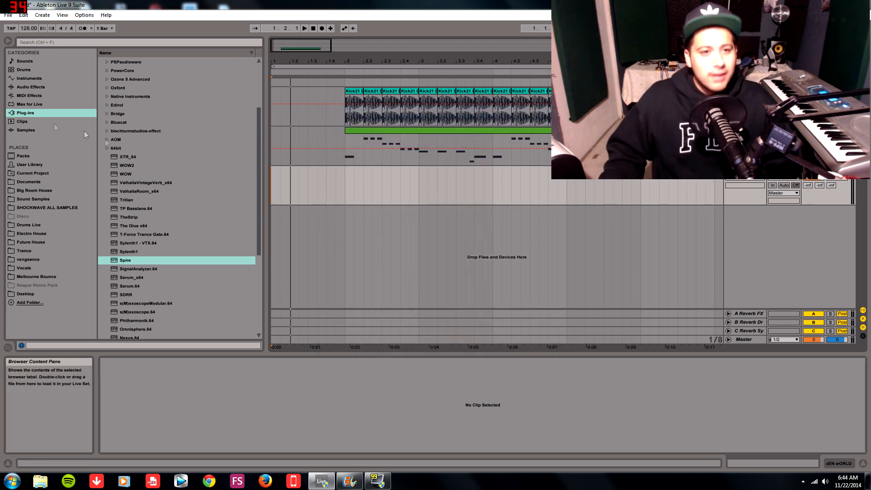
# Place the vocal sample Jasen_Mythology_1_1.on_mount_olympus_v3.wav at bar 1 of the new audio track and play the arrangement.
pyautogui.click(46, 199)
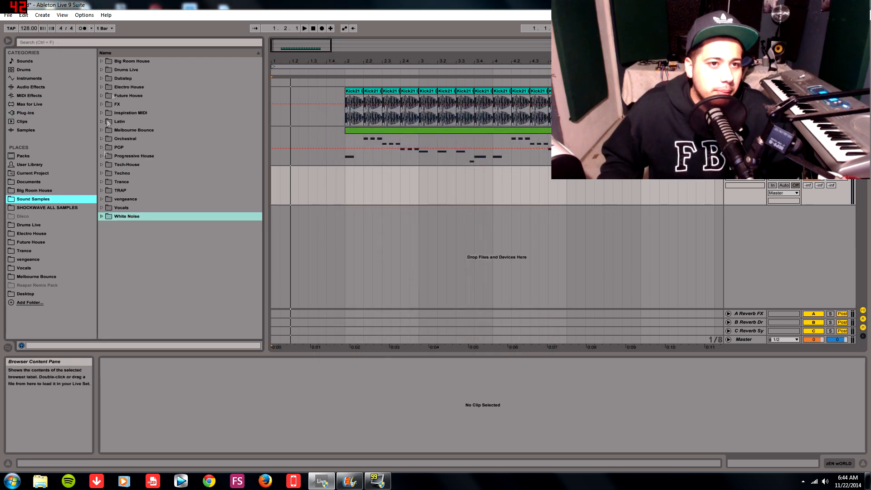
pyautogui.click(103, 208)
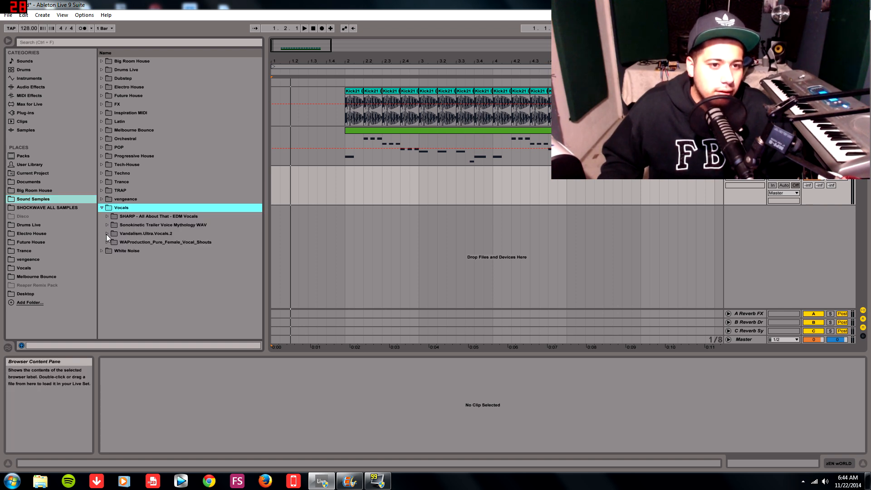
pyautogui.click(107, 225)
pyautogui.click(113, 243)
pyautogui.click(146, 269)
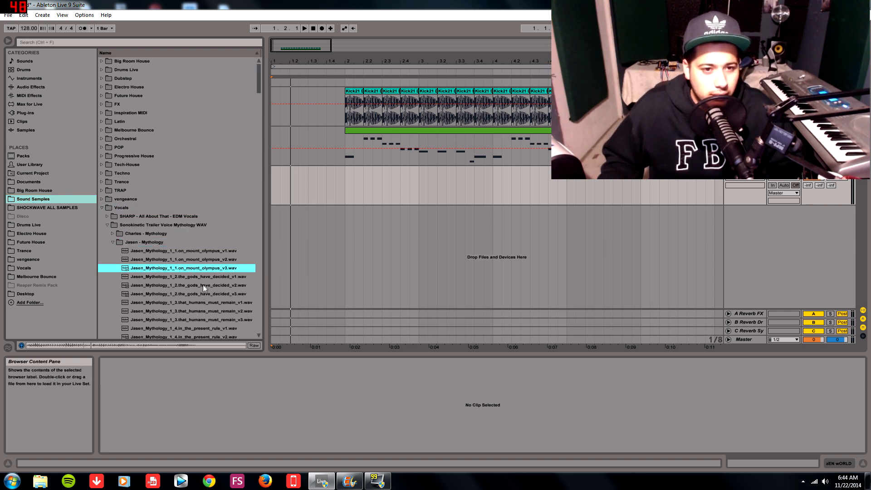
pyautogui.moveTo(209, 268); pyautogui.dragTo(273, 195)
pyautogui.press('space')
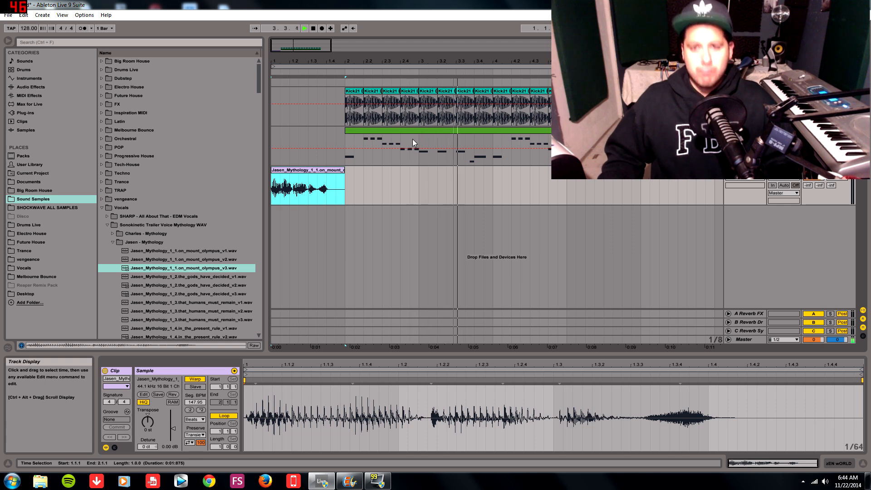
# Transpose the melody clip's first note down one octave to D1 and play it back.
pyautogui.click(474, 130)
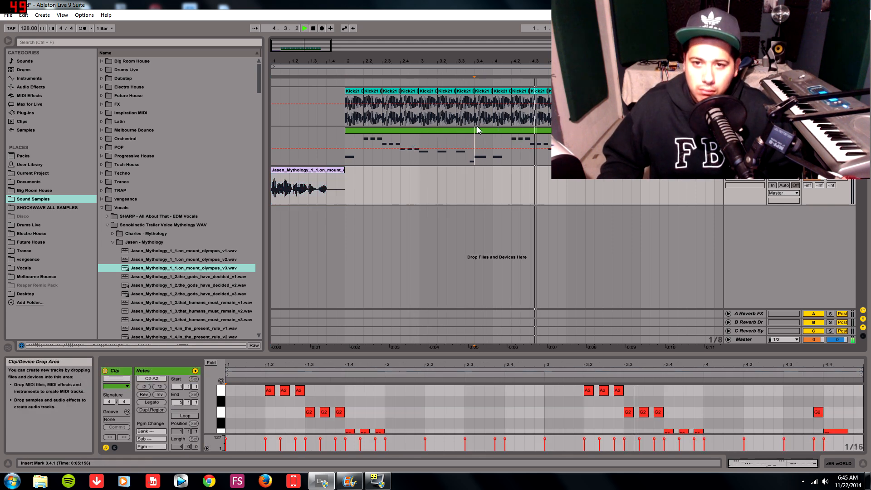
pyautogui.moveTo(440, 353); pyautogui.dragTo(471, 182)
pyautogui.scroll(2, 336, 348)
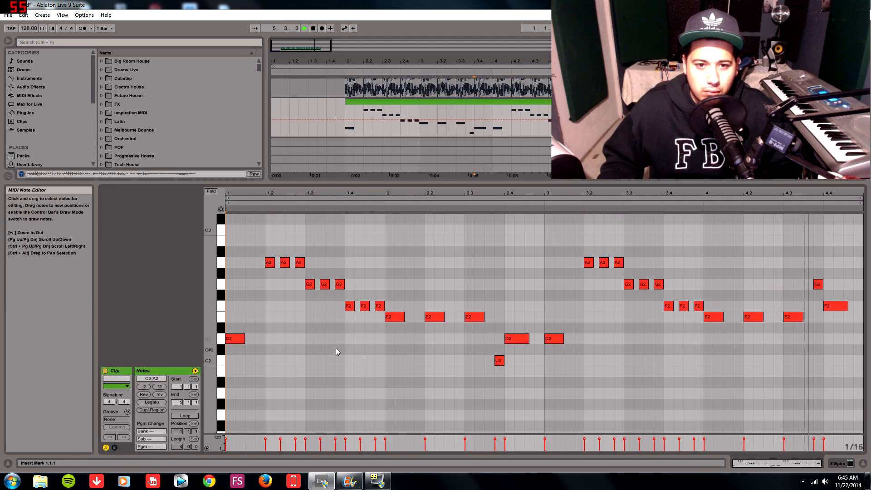
pyautogui.scroll(3, 336, 348)
pyautogui.moveTo(237, 387); pyautogui.dragTo(246, 366)
pyautogui.hotkey('shift', 'Down')
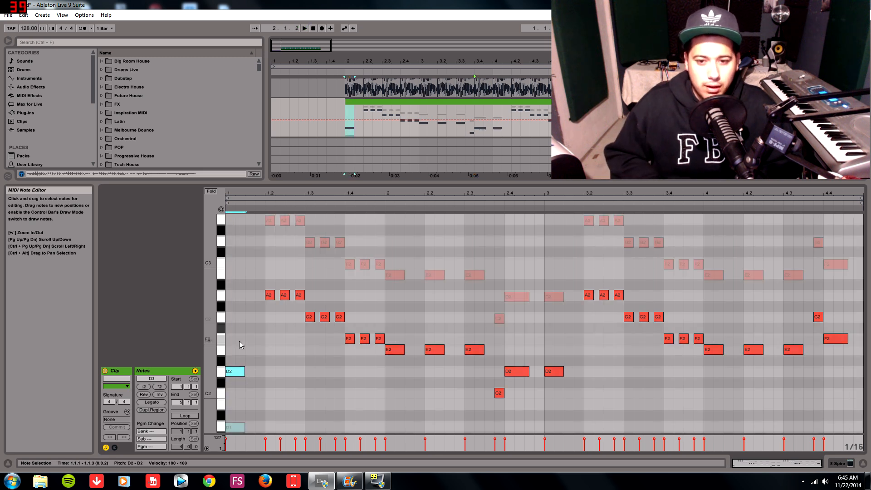
pyautogui.press('space')
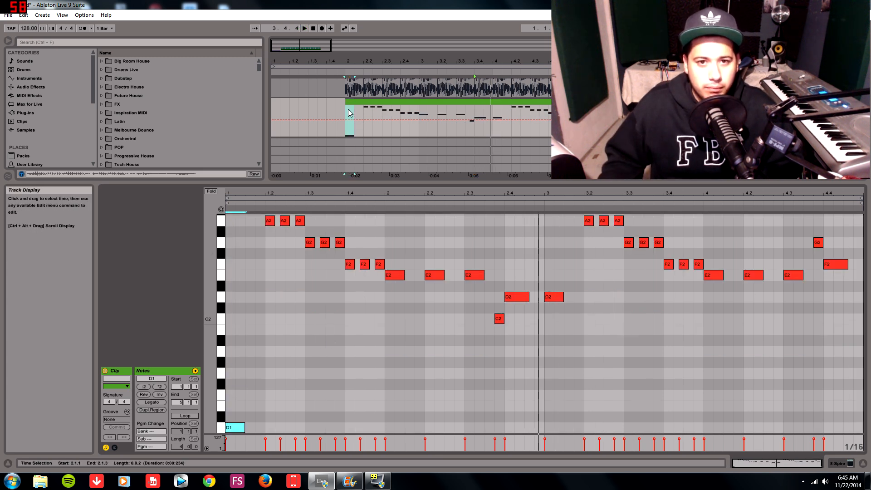
# Transpose the D2 note at the start of the clip's third bar down one octave to D1 and play back.
pyautogui.moveTo(527, 307); pyautogui.dragTo(571, 300)
pyautogui.hotkey('shift', 'Down')
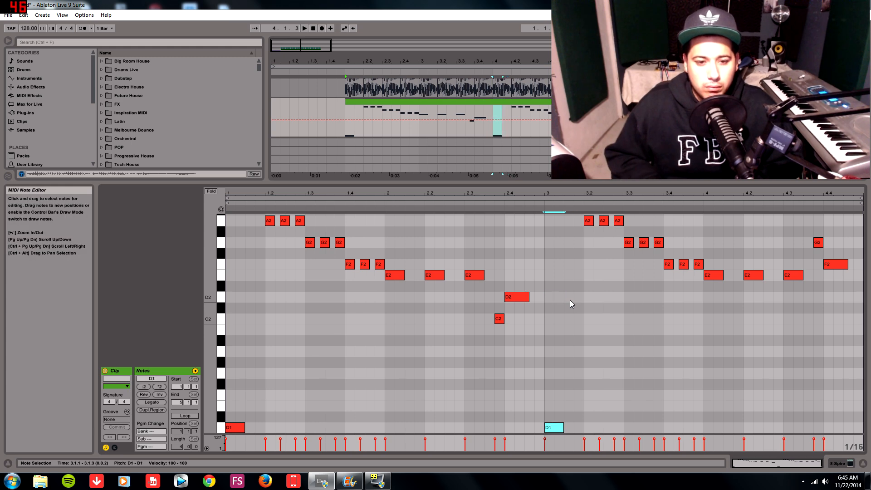
pyautogui.scroll(2, 404, 336)
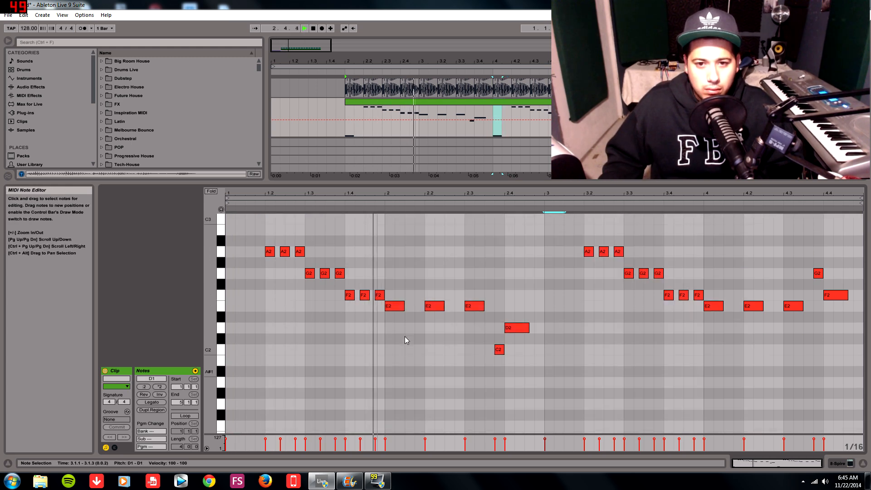
# Try lengthening both D1 notes to three sixteenths and play the melody back to judge them.
pyautogui.scroll(-3, 405, 336)
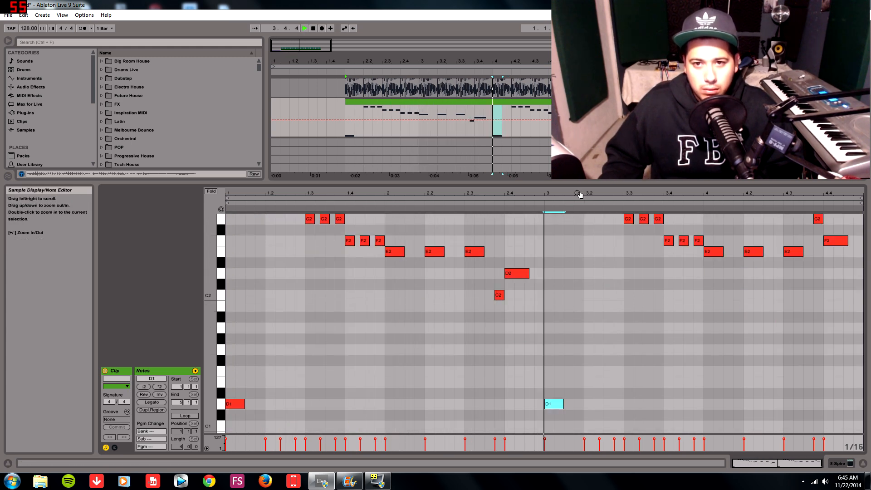
pyautogui.scroll(3, 682, 282)
pyautogui.scroll(-3, 635, 345)
pyautogui.moveTo(571, 399); pyautogui.dragTo(548, 398)
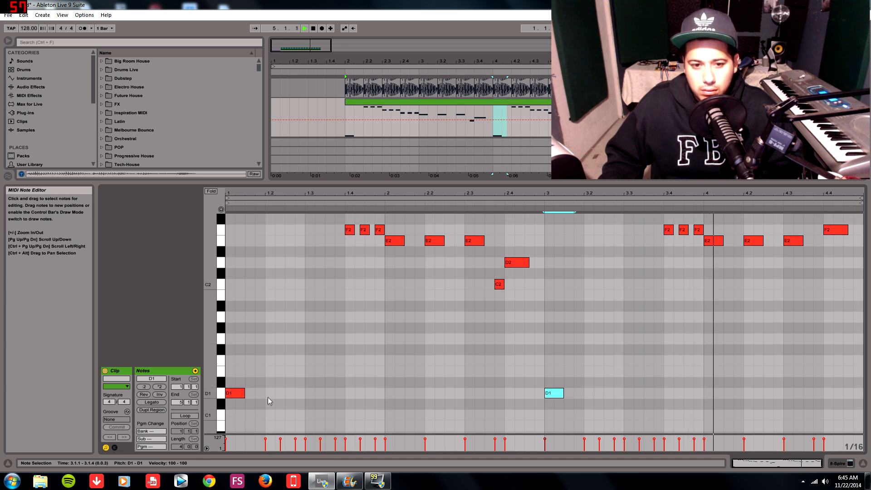
pyautogui.keyDown('shift'); pyautogui.click(235, 393); pyautogui.keyUp('shift')
pyautogui.press('space')
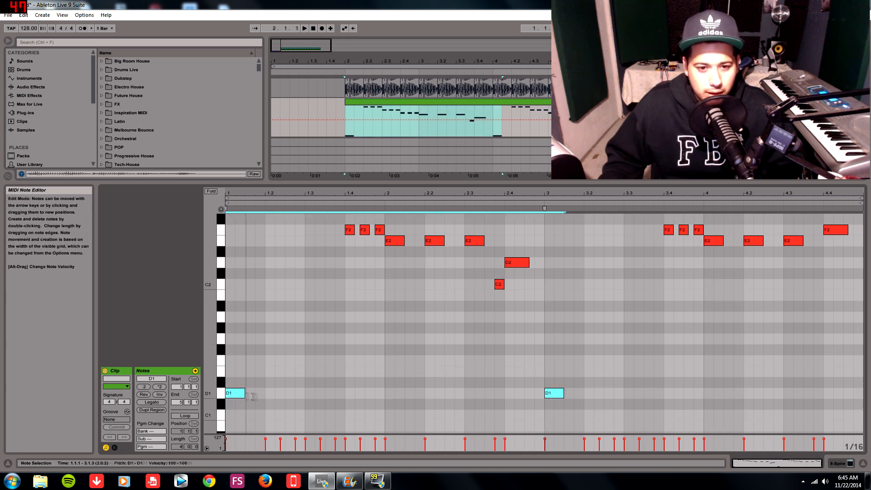
pyautogui.moveTo(253, 396); pyautogui.dragTo(265, 394)
pyautogui.press('space')
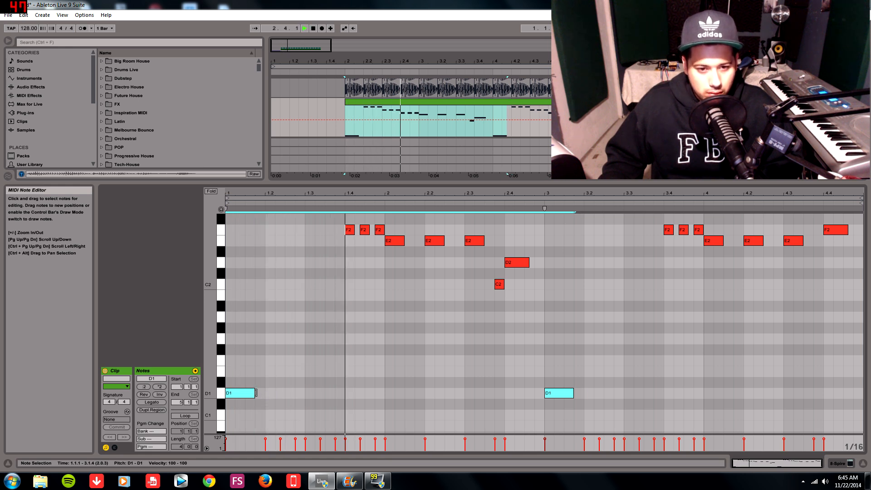
pyautogui.moveTo(254, 393); pyautogui.dragTo(245, 393)
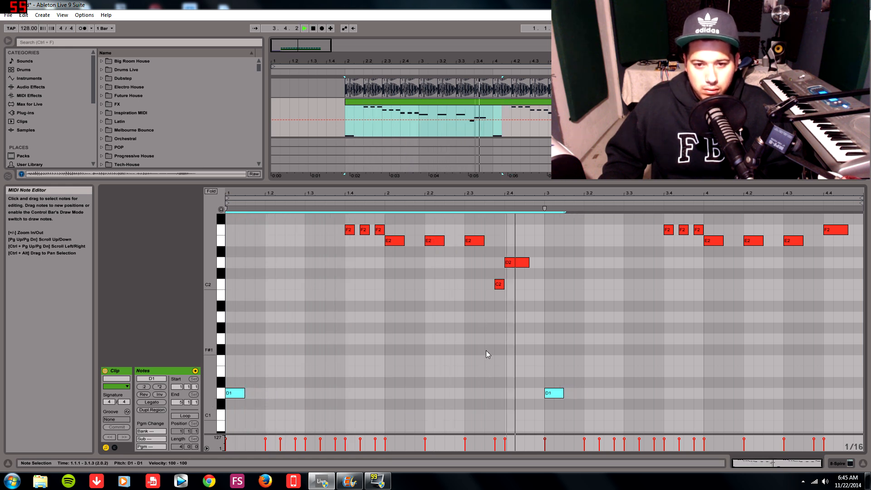
# Lengthen the bar 2 D2 note up to bar 3 and extend the C2 and final G2 notes slightly over the following notes' starts.
pyautogui.scroll(3, 486, 350)
pyautogui.click(521, 340)
pyautogui.press('space')
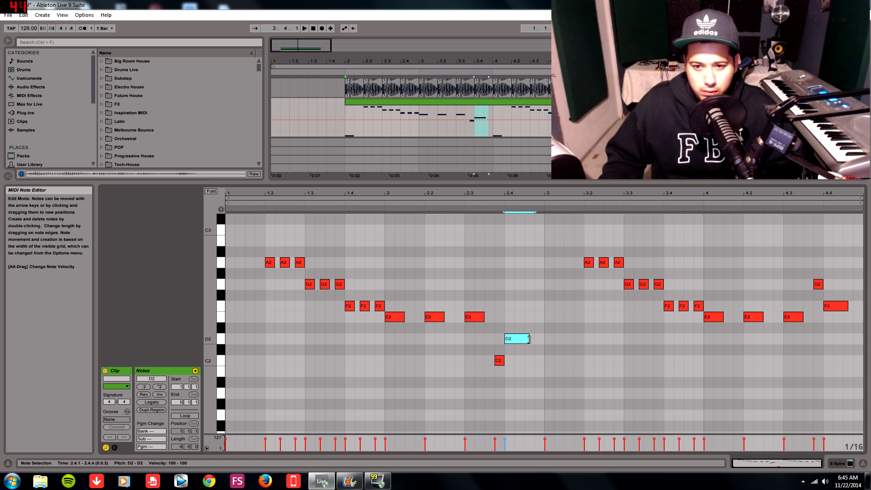
pyautogui.press('space')
pyautogui.click(499, 361)
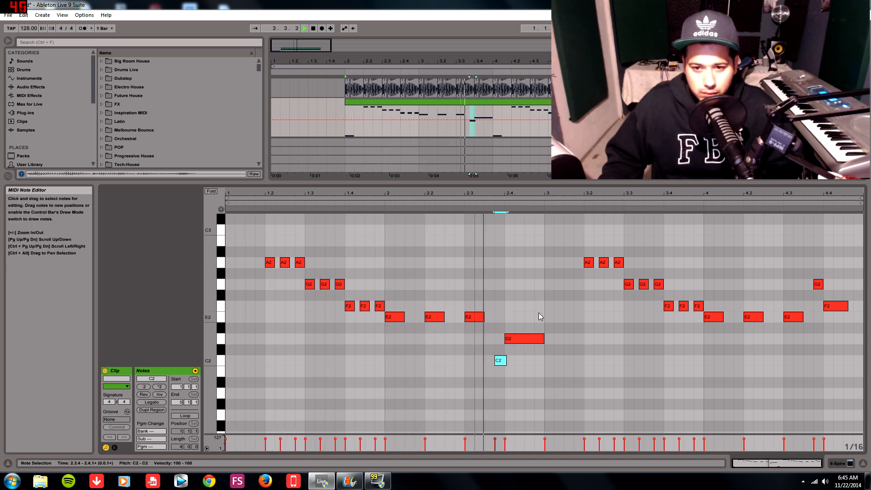
pyautogui.moveTo(822, 284); pyautogui.dragTo(827, 284)
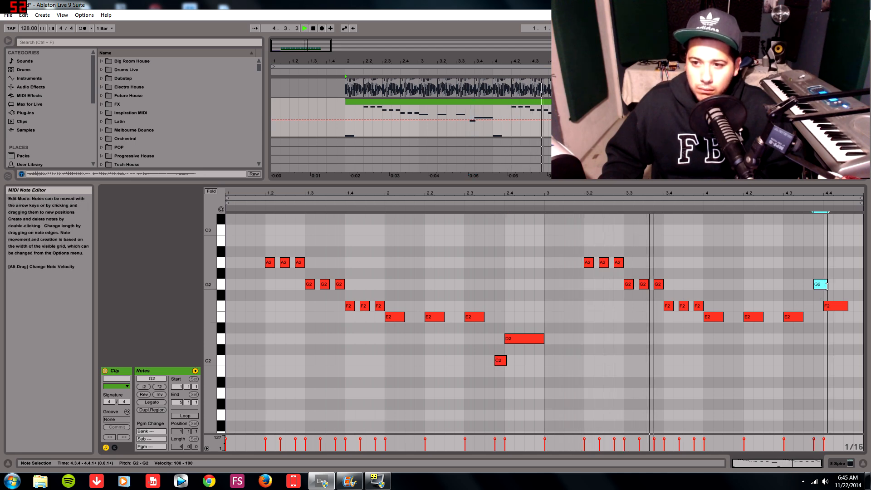
# Adjust the Env3 amount and set x-comp to 134 in the lead track's Spire synth during playback.
pyautogui.click(838, 463)
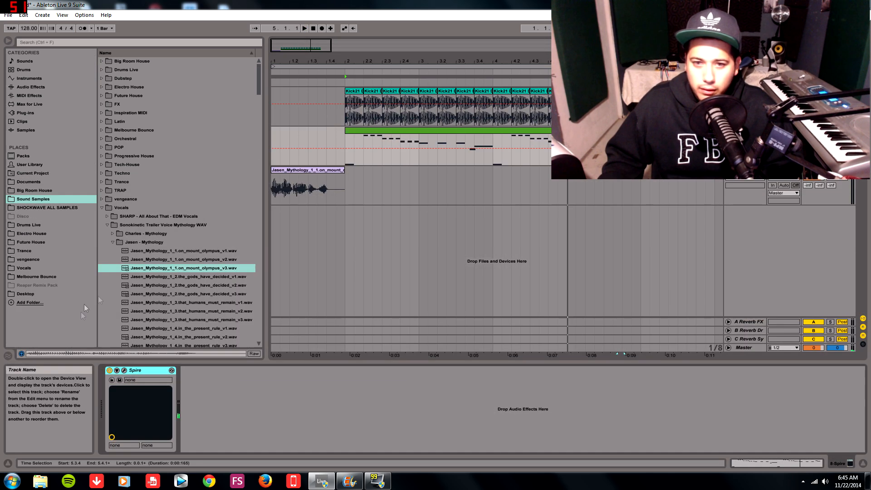
pyautogui.click(124, 371)
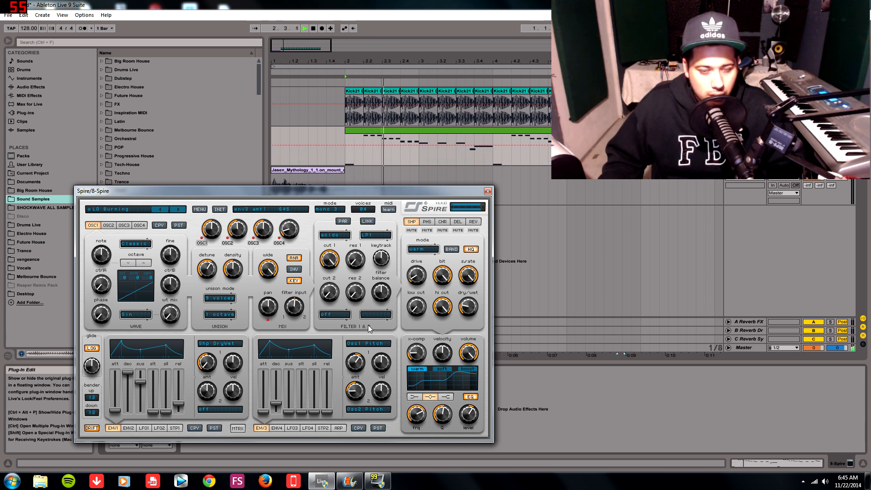
pyautogui.moveTo(368, 325); pyautogui.dragTo(366, 329)
pyautogui.click(279, 404)
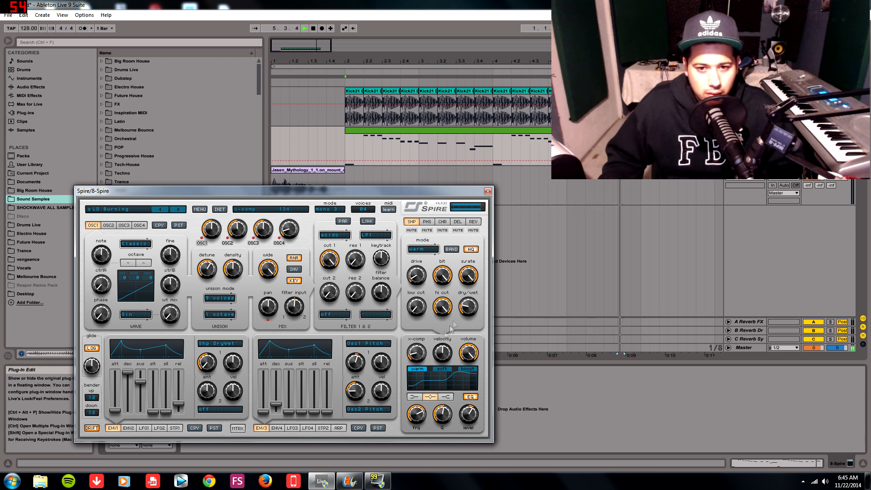
pyautogui.click(488, 190)
pyautogui.click(476, 160)
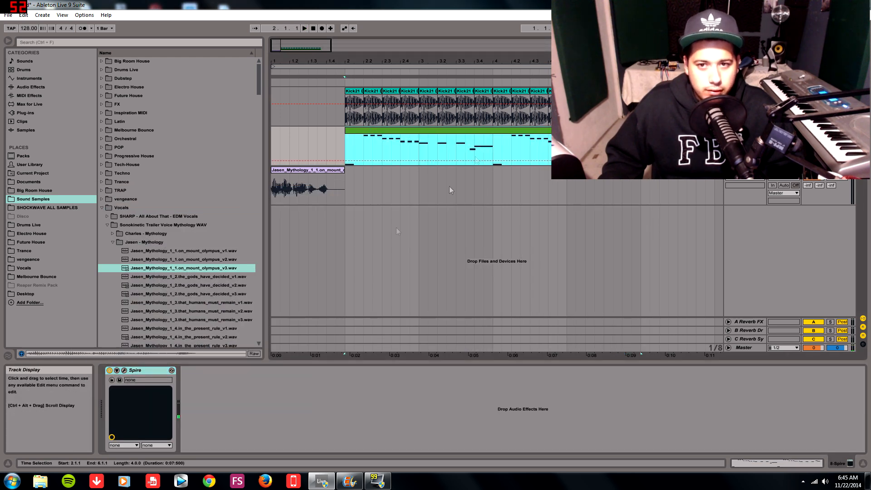
# Mute the reverb effect in the lead track's Spire and duplicate the track.
pyautogui.click(124, 370)
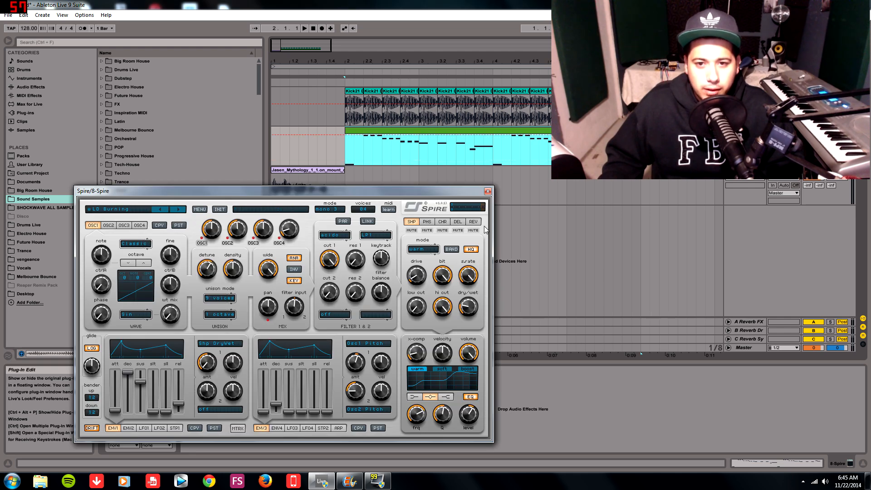
pyautogui.click(488, 191)
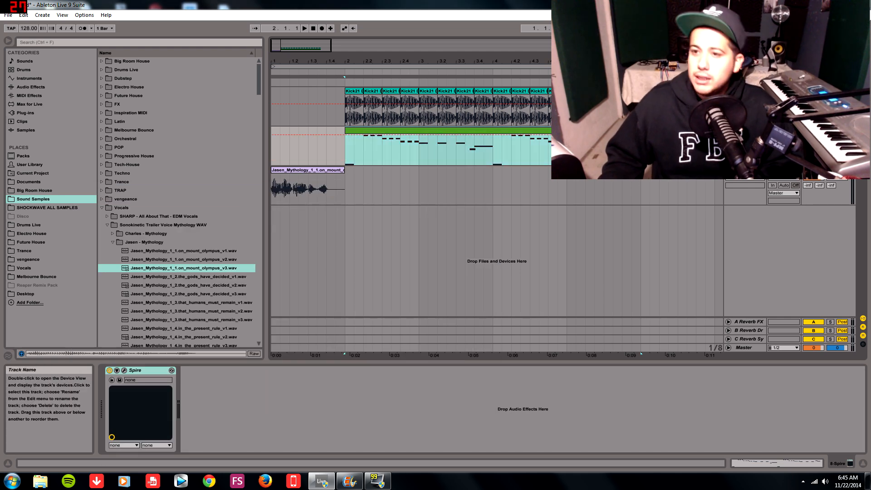
pyautogui.hotkey('ctrl', 'd')
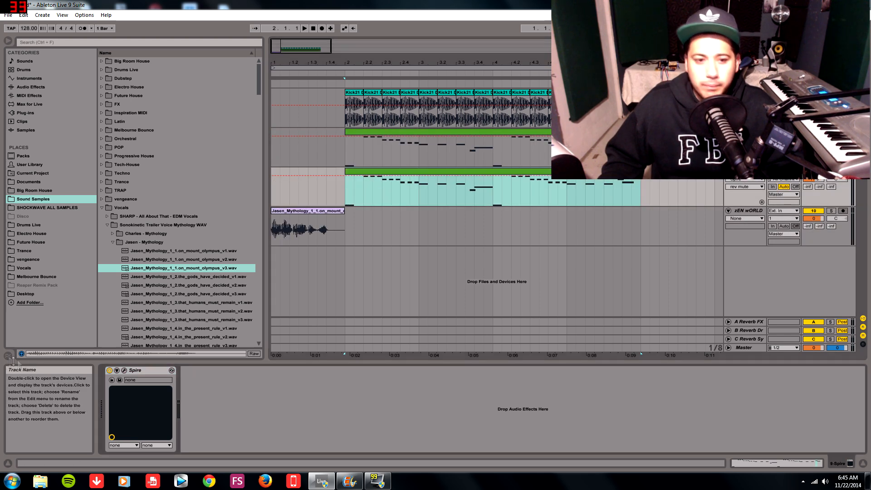
# Load the LD DP That Song preset in the duplicated track's Spire and solo the track for playback.
pyautogui.click(123, 370)
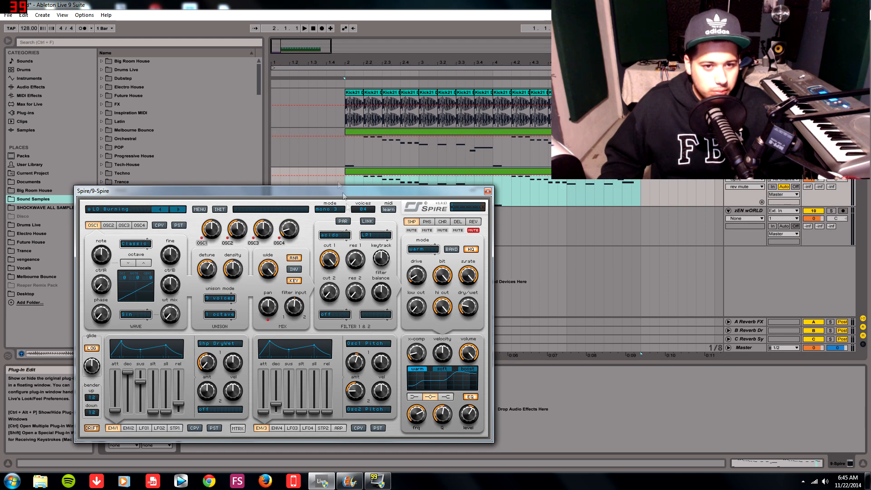
pyautogui.moveTo(340, 189); pyautogui.dragTo(347, 185)
pyautogui.click(109, 206)
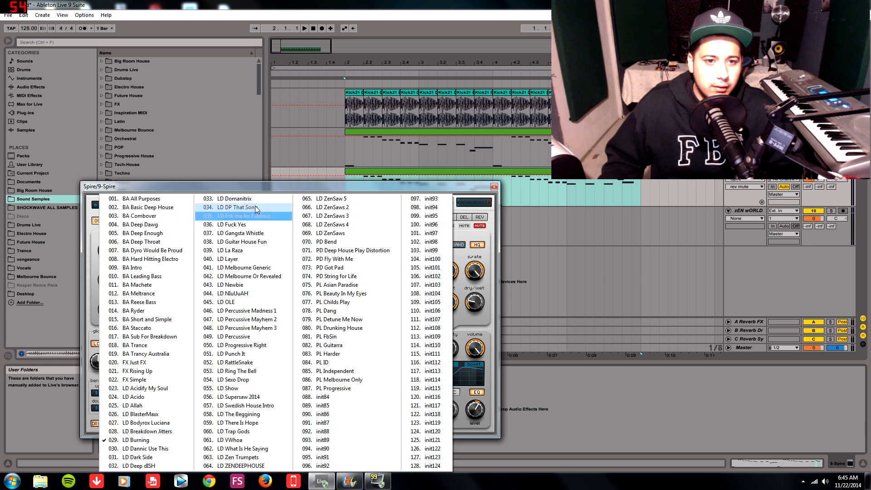
pyautogui.click(243, 207)
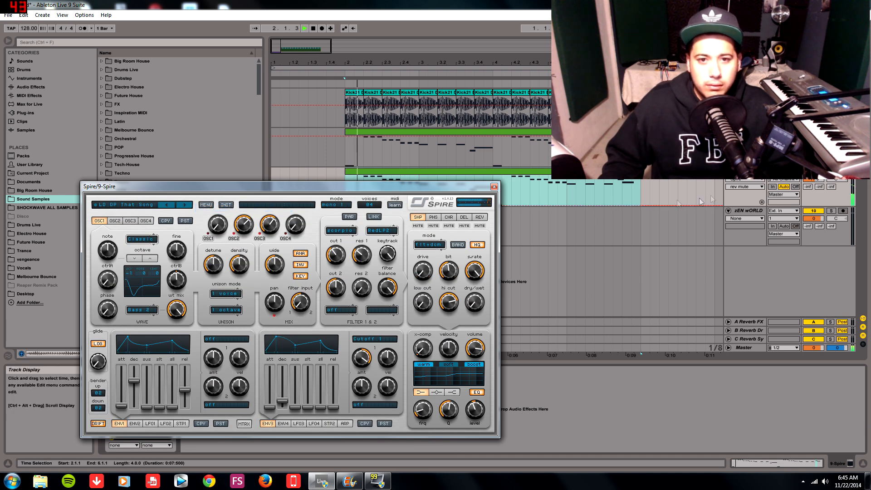
pyautogui.click(831, 171)
pyautogui.press('space')
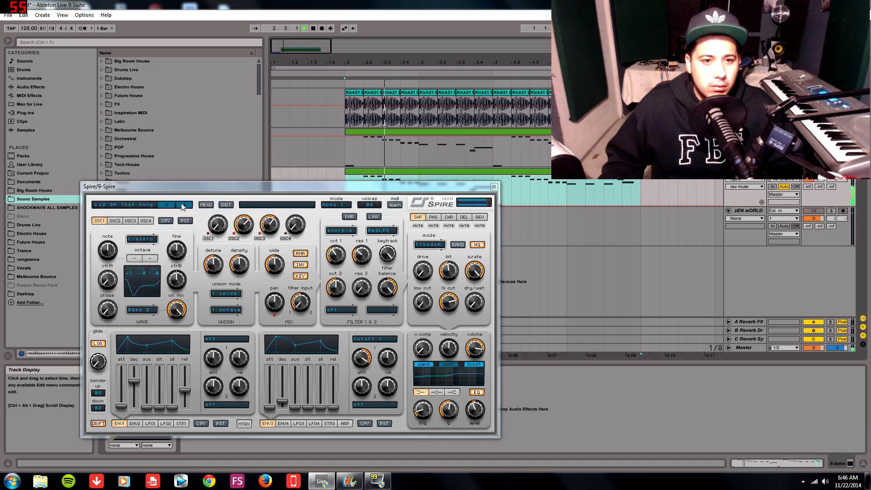
# Switch the duplicate's Spire to the next preset, LD For me Im Fab, and lower the track volume to -6.4 dB.
pyautogui.click(182, 205)
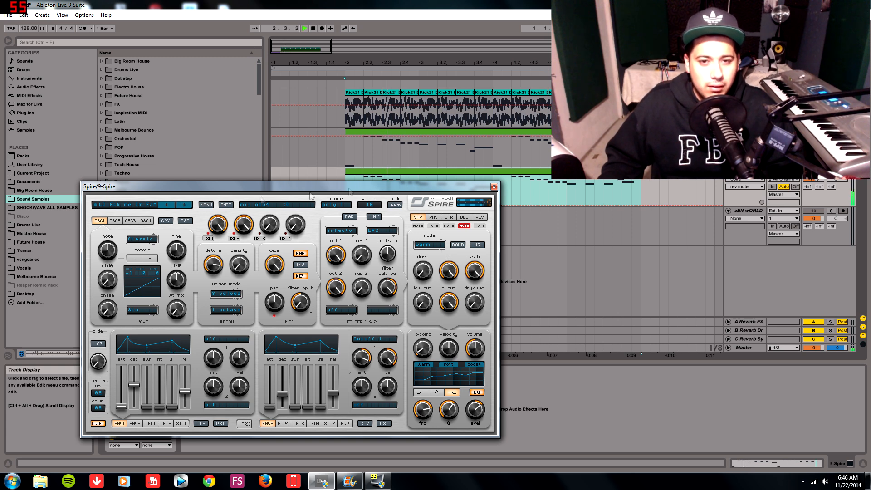
pyautogui.press('space')
pyautogui.moveTo(811, 181); pyautogui.dragTo(811, 175)
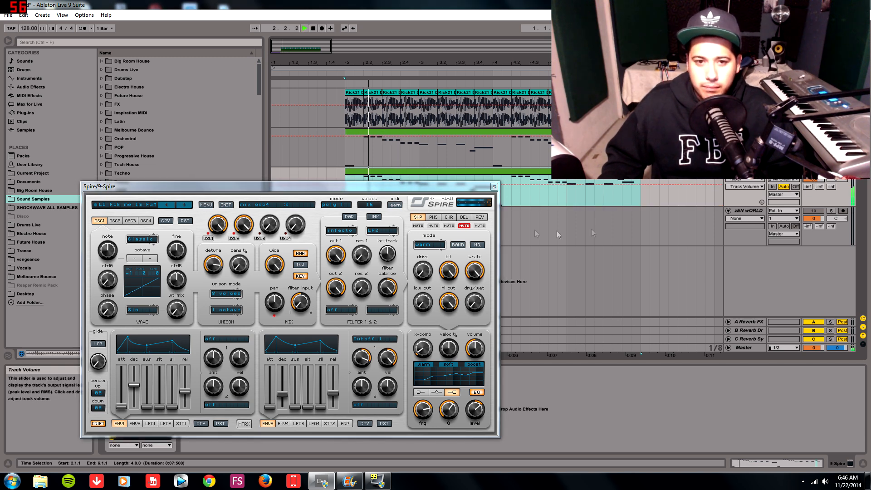
pyautogui.click(494, 186)
# Transpose all notes of the duplicated melody clip up one octave, spanning D2 to A3, and hide the clip editor.
pyautogui.doubleClick(485, 177)
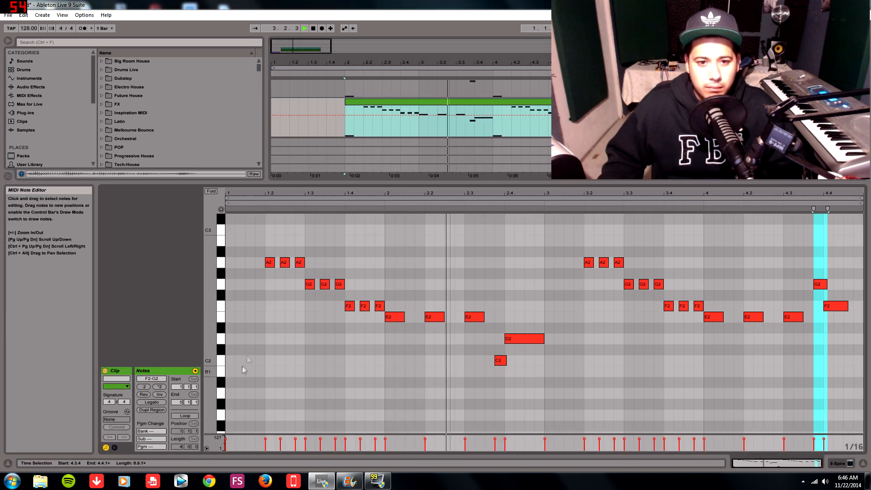
pyautogui.scroll(-2, 254, 426)
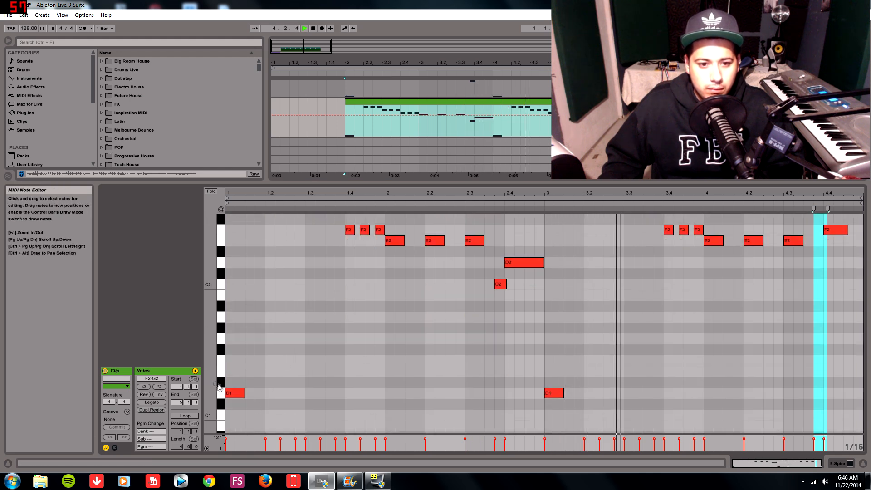
pyautogui.moveTo(214, 387); pyautogui.dragTo(243, 407)
pyautogui.hotkey('ctrl', 'a')
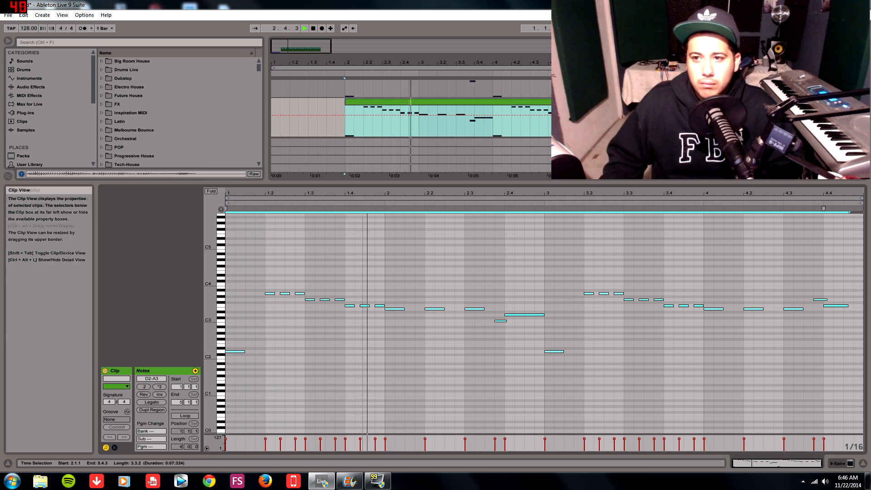
pyautogui.hotkey('ctrl', 'alt', 'l')
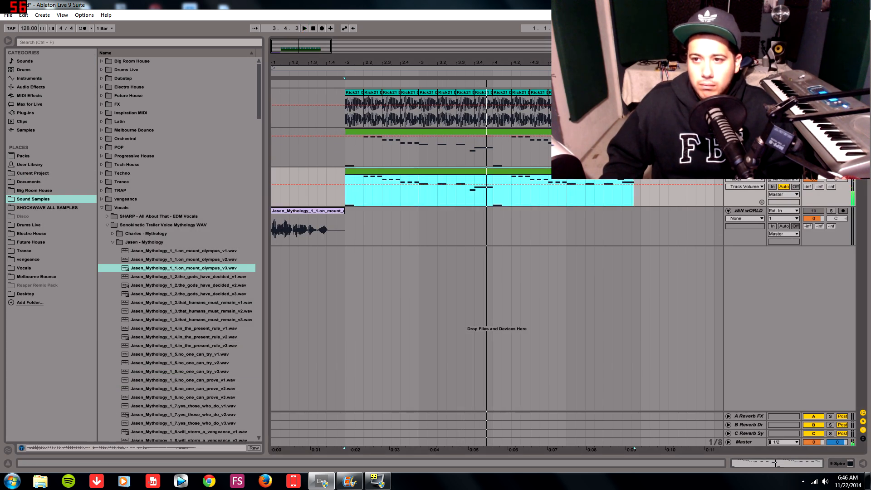
# Group the two Spire lead tracks, name the group LD, and play the arrangement.
pyautogui.click(735, 173)
pyautogui.press('space')
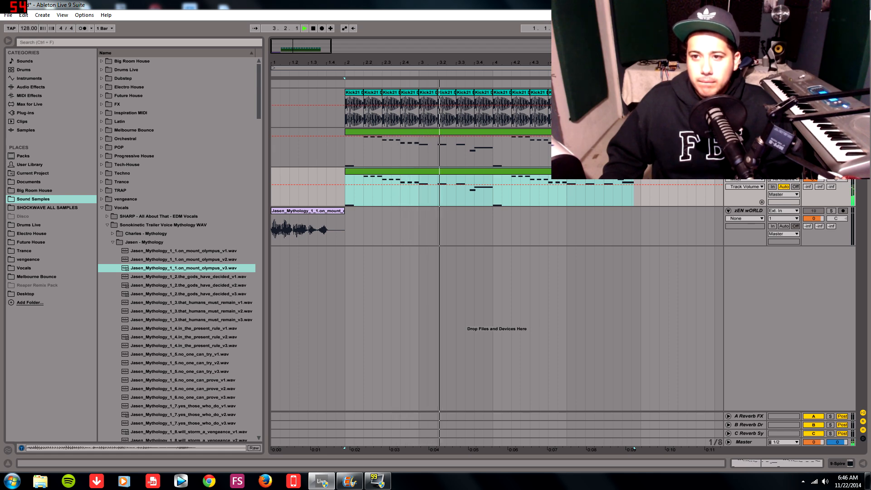
pyautogui.keyDown('shift'); pyautogui.click(739, 132); pyautogui.keyUp('shift')
pyautogui.hotkey('ctrl', 'g')
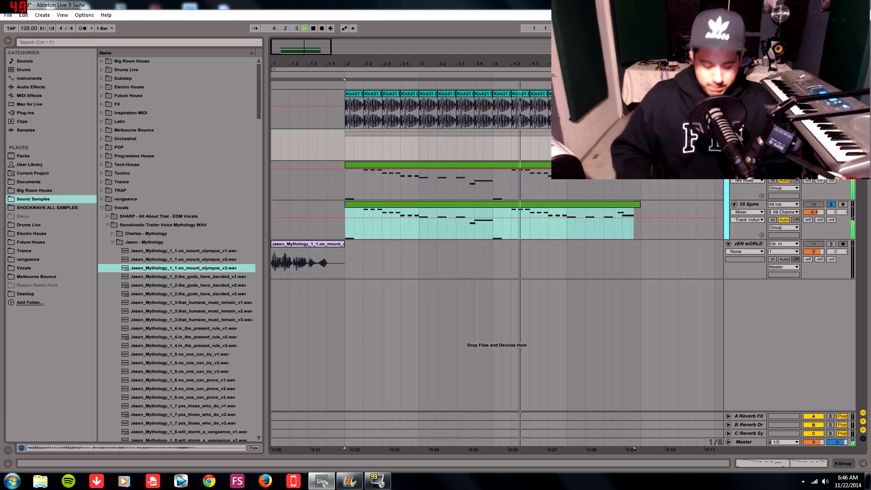
pyautogui.press('space')
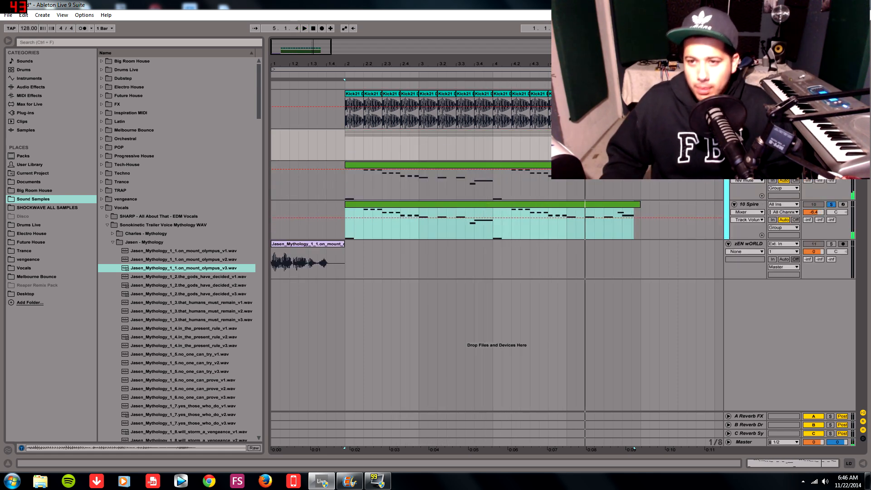
pyautogui.press('space')
pyautogui.press('space')
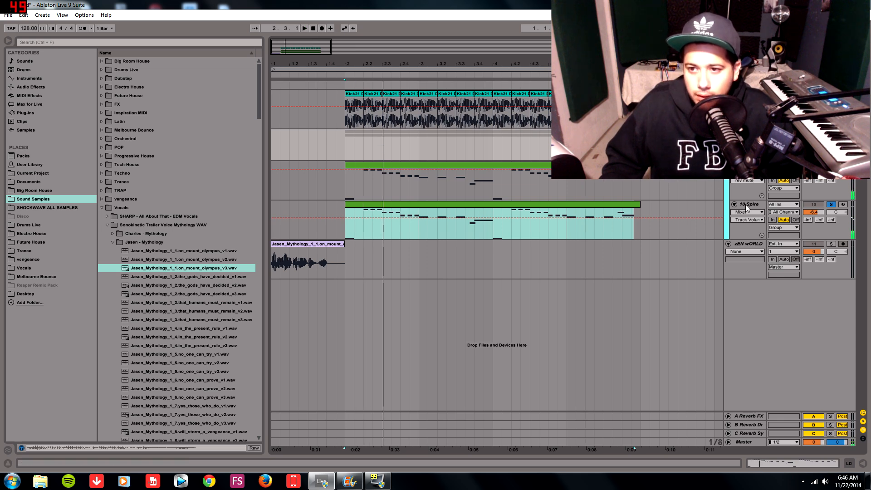
# Duplicate the 10 Spire track inside the group and rename the copy ZEN.
pyautogui.click(746, 205)
pyautogui.hotkey('ctrl', 'd')
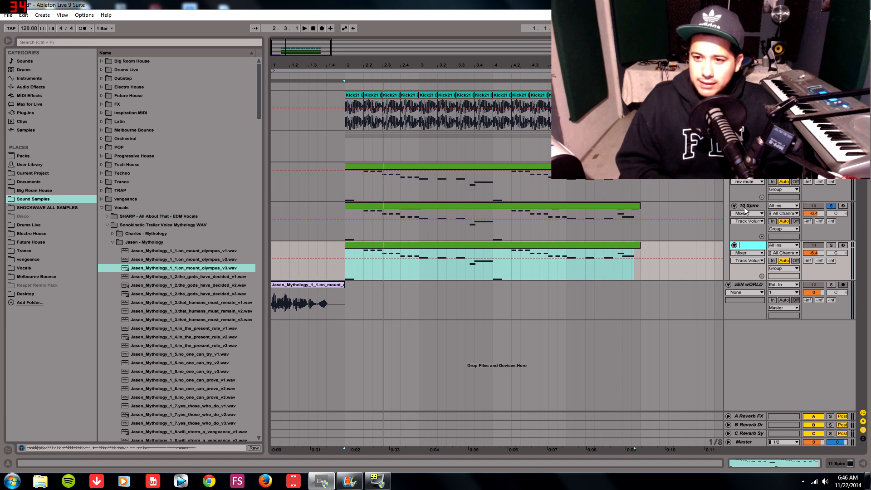
pyautogui.write('ZEN')
pyautogui.press('Return')
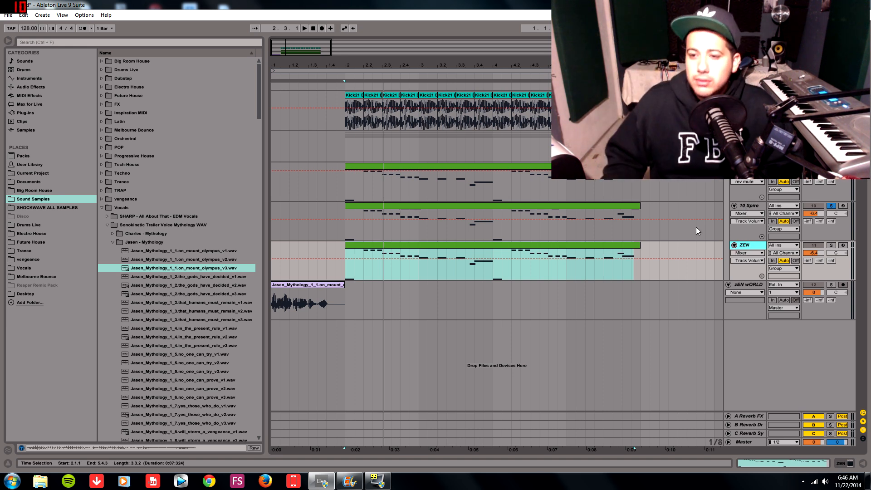
# Solo the ZEN track and step through its Spire presets to LD La Raza during playback.
pyautogui.doubleClick(761, 242)
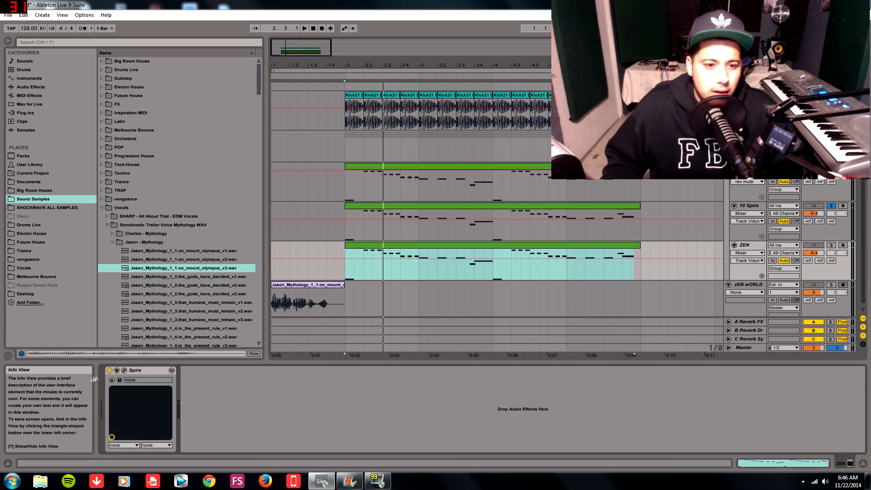
pyautogui.click(124, 370)
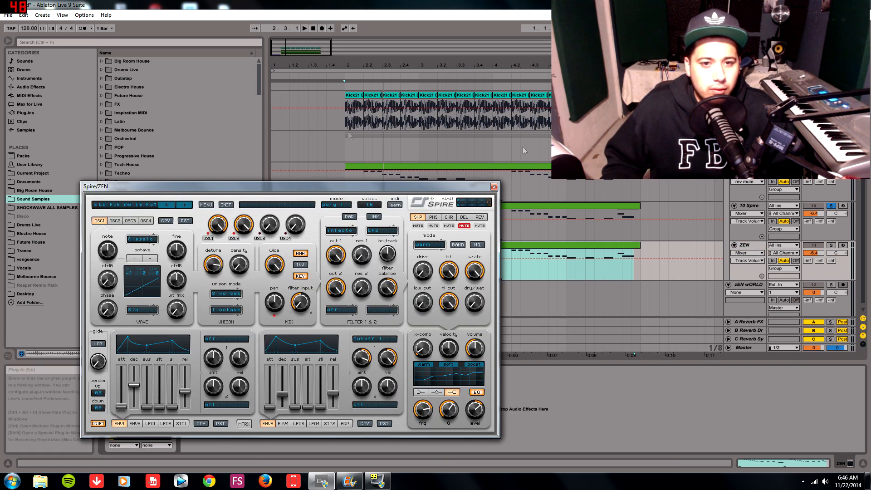
pyautogui.click(183, 205)
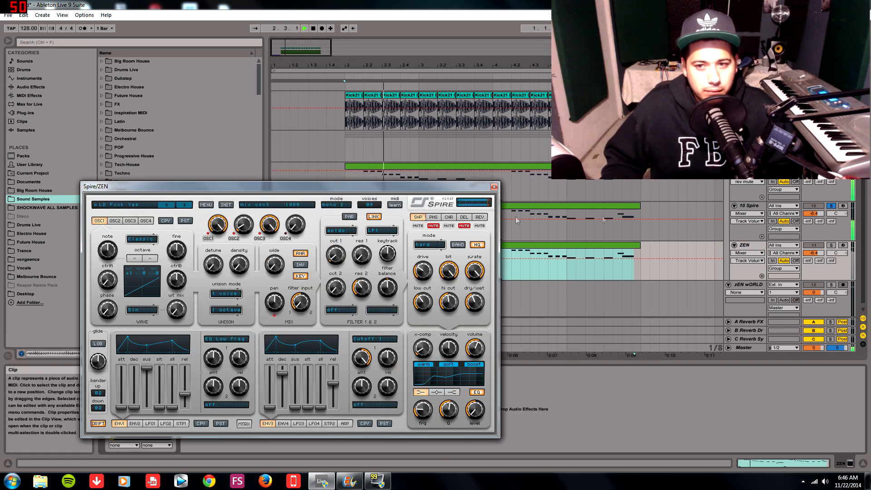
pyautogui.click(185, 205)
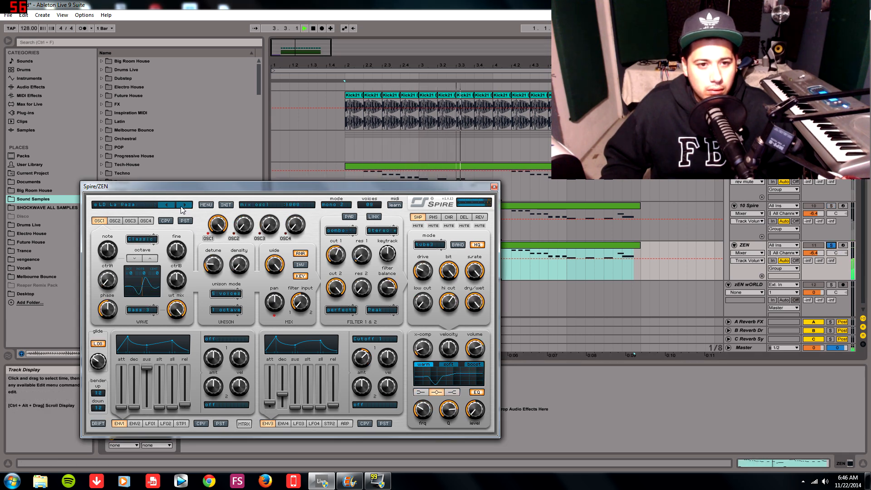
# Step further through the ZEN track's Spire presets past LD Layer, close the synth and turn off the track's solo.
pyautogui.click(185, 205)
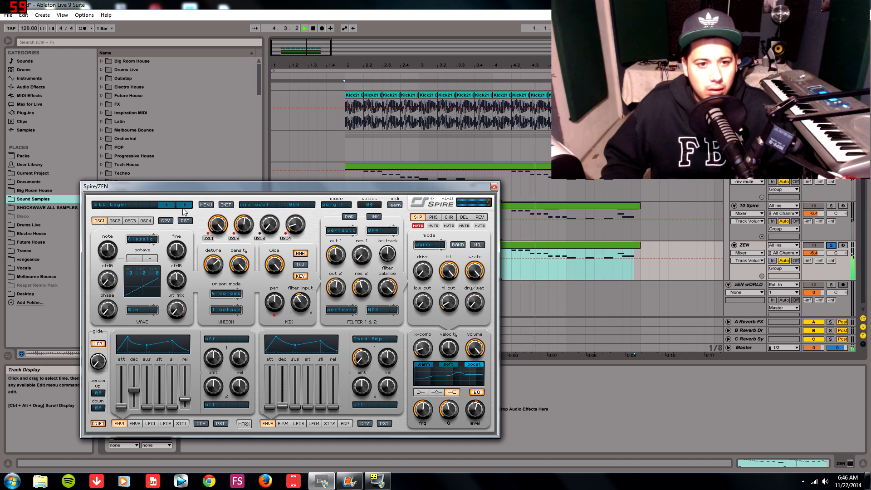
pyautogui.click(185, 205)
pyautogui.click(185, 205)
pyautogui.click(494, 187)
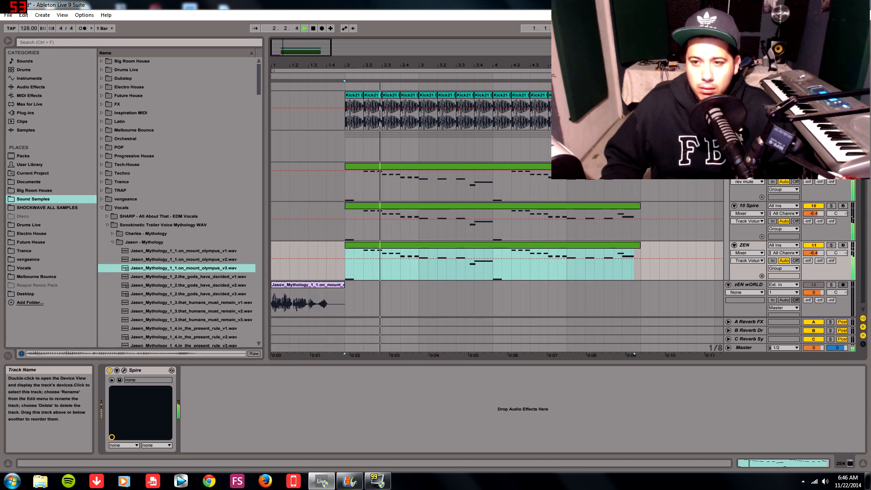
# Lower the ZEN track's volume to -12.6 dB, set the LD group's volume to -1.6 dB and stop playback.
pyautogui.moveTo(813, 280)
pyautogui.mouseDown()
pyautogui.moveTo(812, 295)
pyautogui.moveTo(812, 288)
pyautogui.mouseUp()
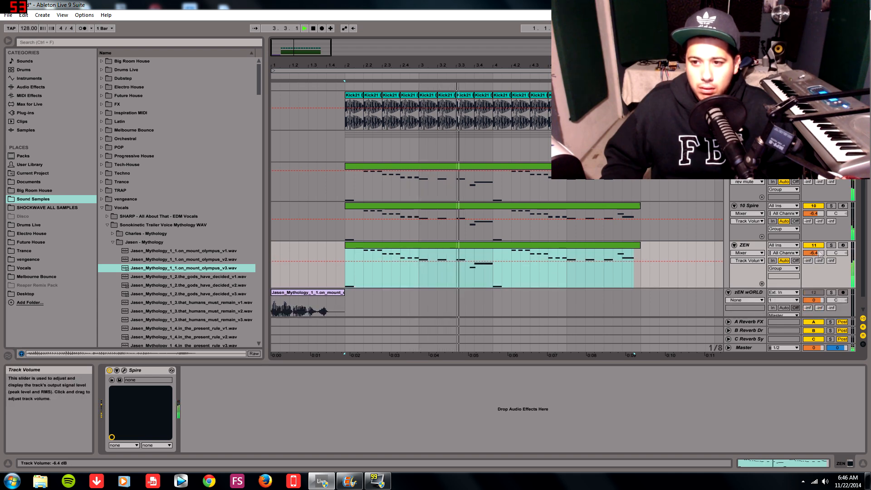
pyautogui.moveTo(813, 253); pyautogui.dragTo(813, 263)
pyautogui.press('Tab')
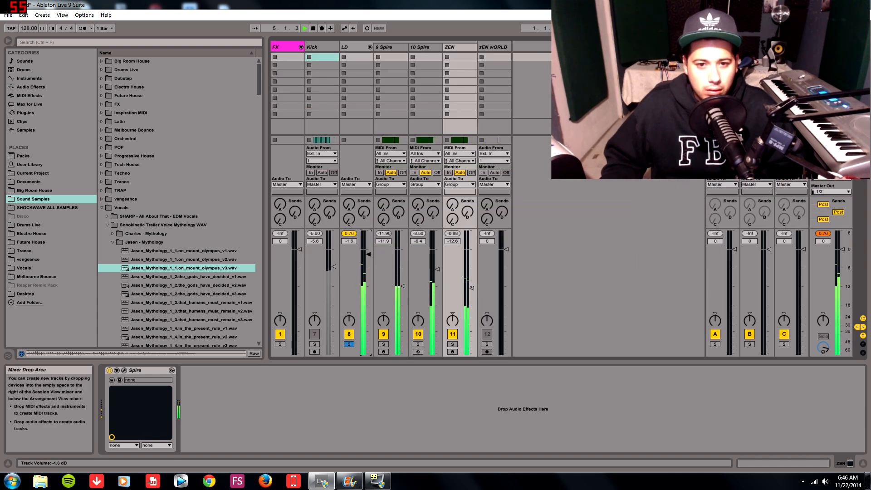
pyautogui.click(358, 48)
pyautogui.press('Tab')
pyautogui.press('space')
# Duplicate the Kick track as sc and add an EQ Eight with filter 2 as a low cut at about 601 Hz.
pyautogui.click(747, 95)
pyautogui.hotkey('ctrl', 'd')
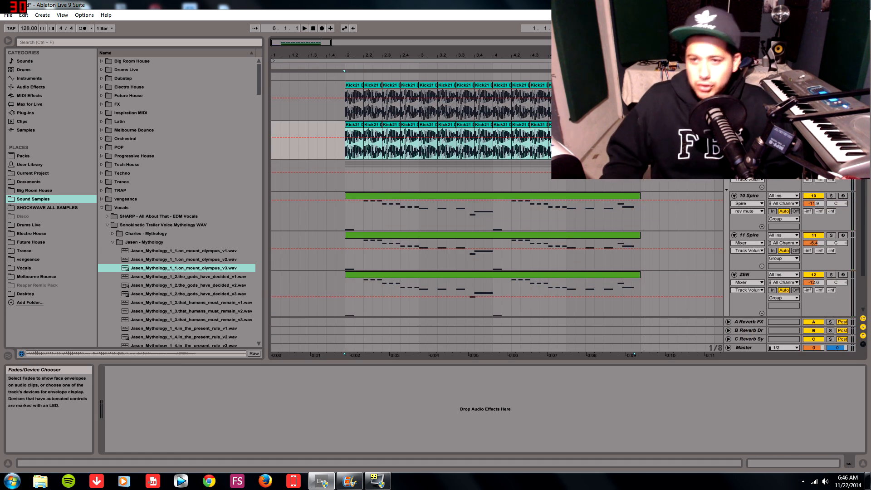
pyautogui.click(29, 95)
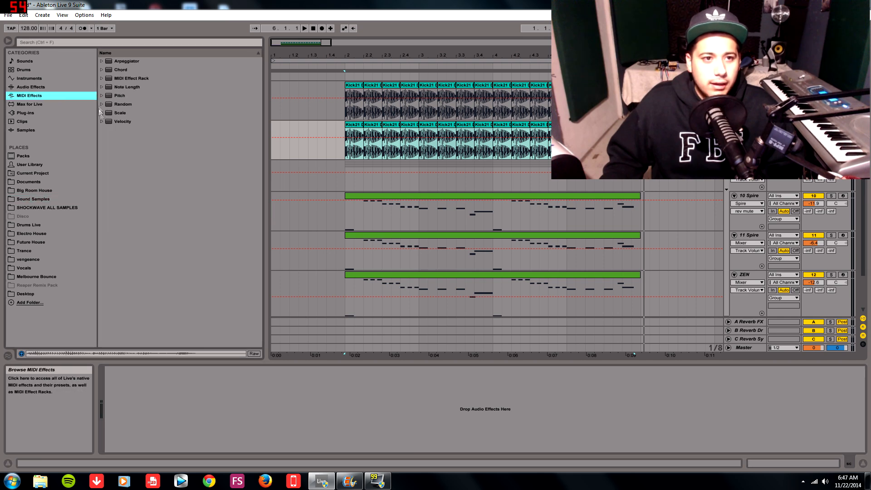
pyautogui.click(31, 86)
pyautogui.click(131, 150)
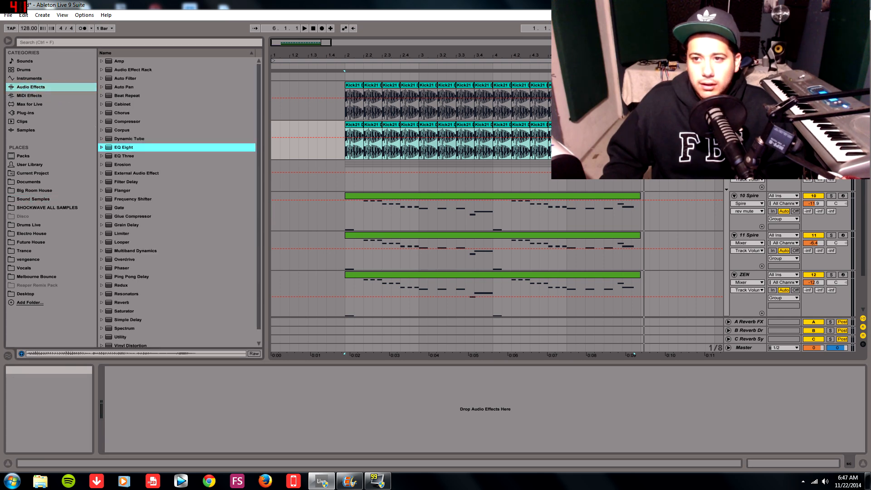
pyautogui.moveTo(131, 147); pyautogui.dragTo(204, 413)
pyautogui.click(158, 440)
pyautogui.click(159, 394)
pyautogui.press('space')
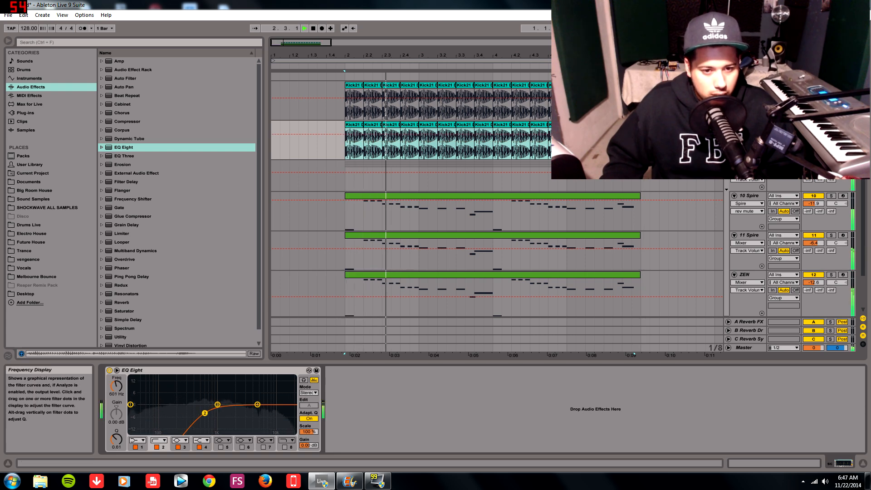
# Add a Compressor to the LD group and enable its sidechain with Kick as the audio source.
pyautogui.scroll(-1, 748, 155)
pyautogui.click(748, 155)
pyautogui.press('space')
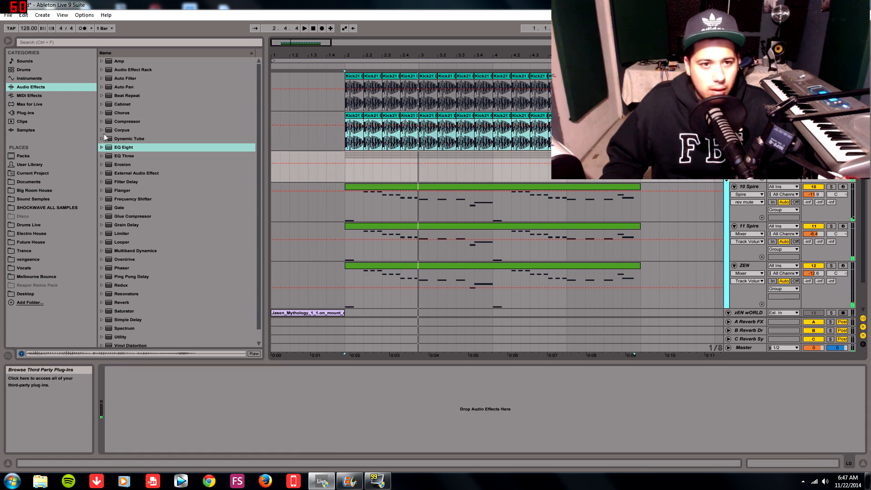
pyautogui.moveTo(125, 121); pyautogui.dragTo(721, 186)
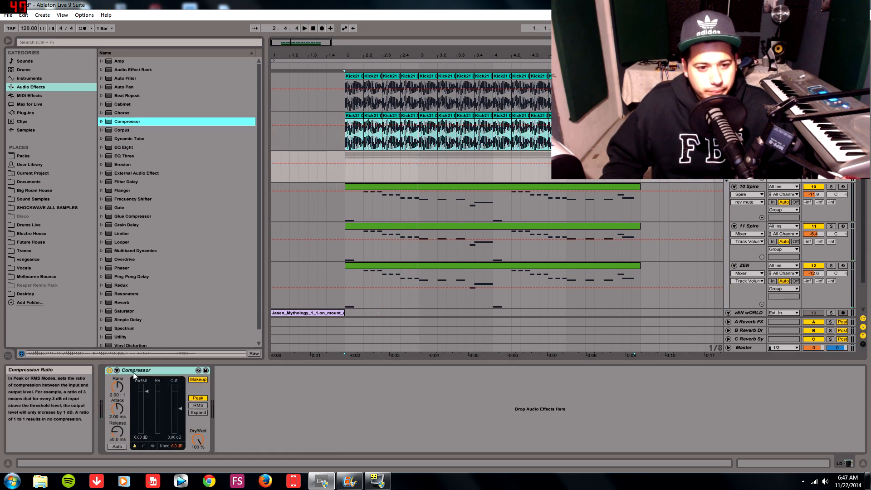
pyautogui.click(117, 370)
pyautogui.click(124, 380)
pyautogui.click(123, 392)
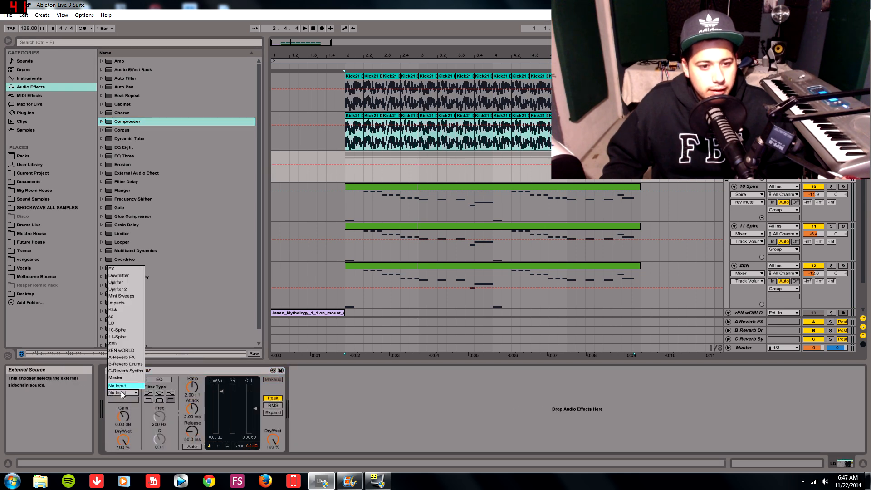
pyautogui.click(119, 311)
# Lower the LD Compressor's threshold to about -9.41 dB and switch its sidechain source to sc.
pyautogui.press('space')
pyautogui.moveTo(221, 391); pyautogui.dragTo(221, 403)
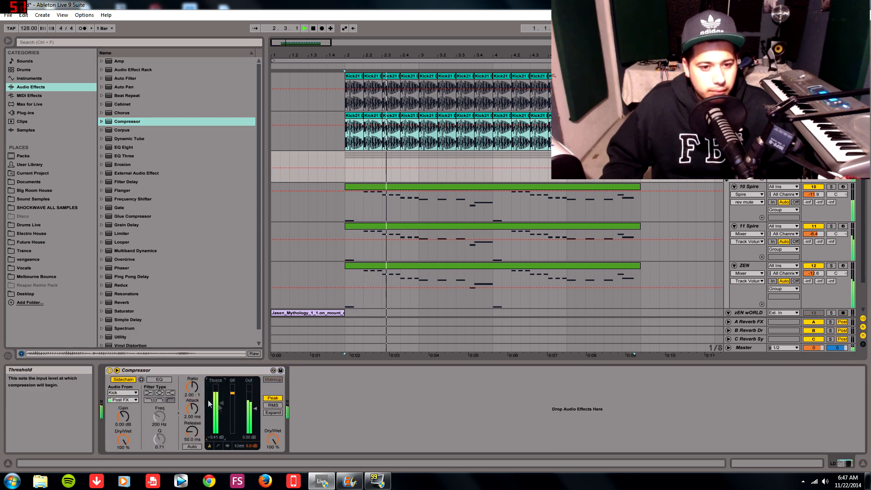
pyautogui.press('space')
pyautogui.click(124, 393)
pyautogui.click(254, 372)
# Set the LD Compressor's ratio to inf : 1 and lower its threshold further during playback.
pyautogui.press('space')
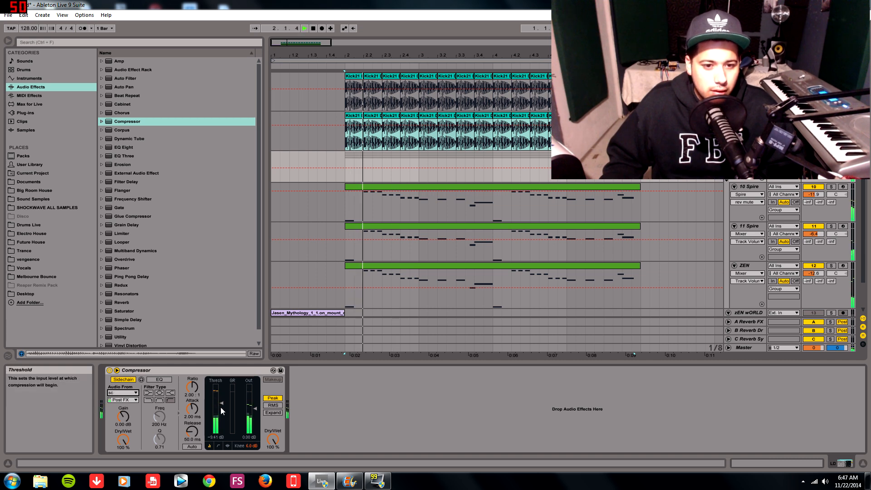
pyautogui.moveTo(222, 404); pyautogui.dragTo(221, 412)
pyautogui.moveTo(191, 387); pyautogui.dragTo(192, 354)
pyautogui.moveTo(220, 412); pyautogui.dragTo(221, 417)
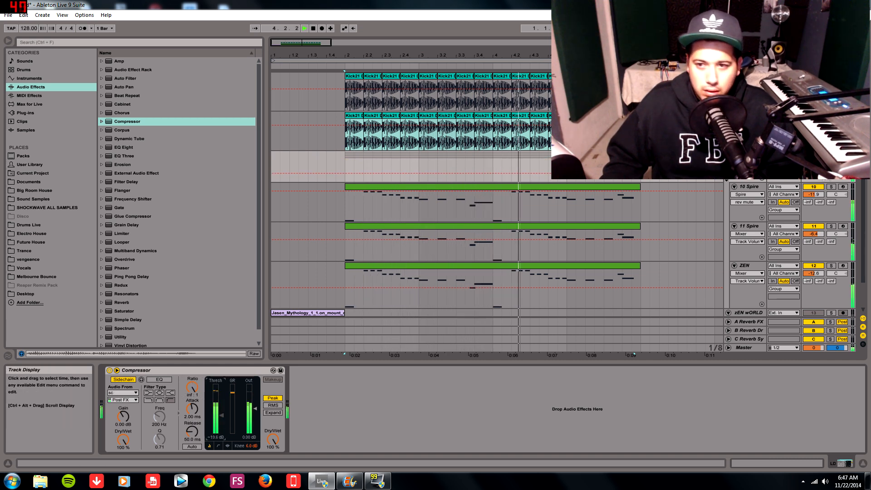
pyautogui.press('space')
# Search the plug-ins for Satin and add Satin(x64) after the Compressor on the LD group.
pyautogui.click(748, 156)
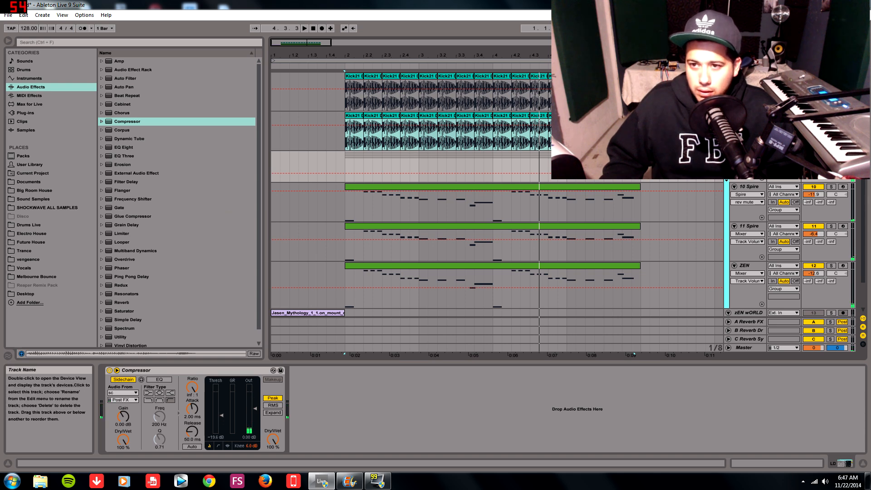
pyautogui.click(13, 106)
pyautogui.click(27, 115)
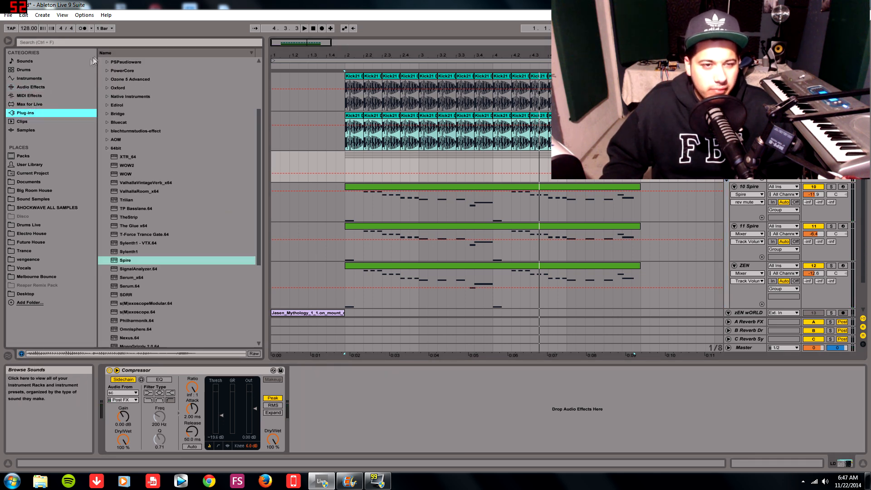
pyautogui.click(109, 43)
pyautogui.write('Satin')
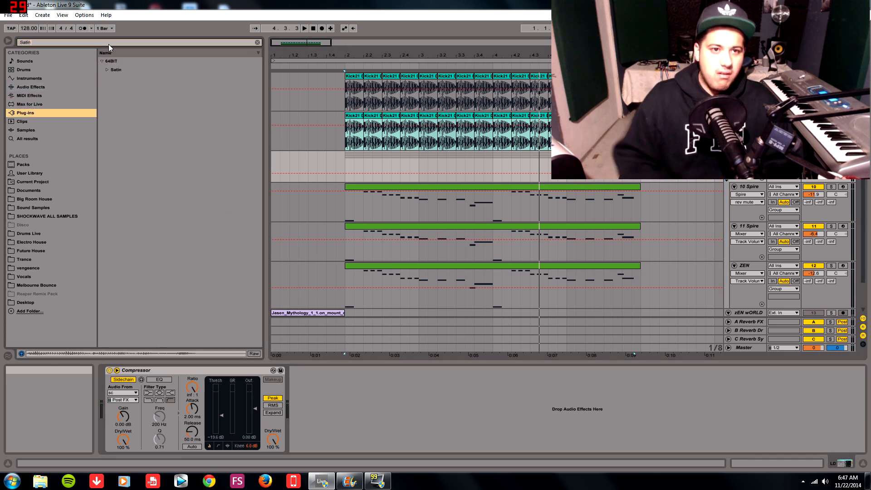
pyautogui.click(110, 70)
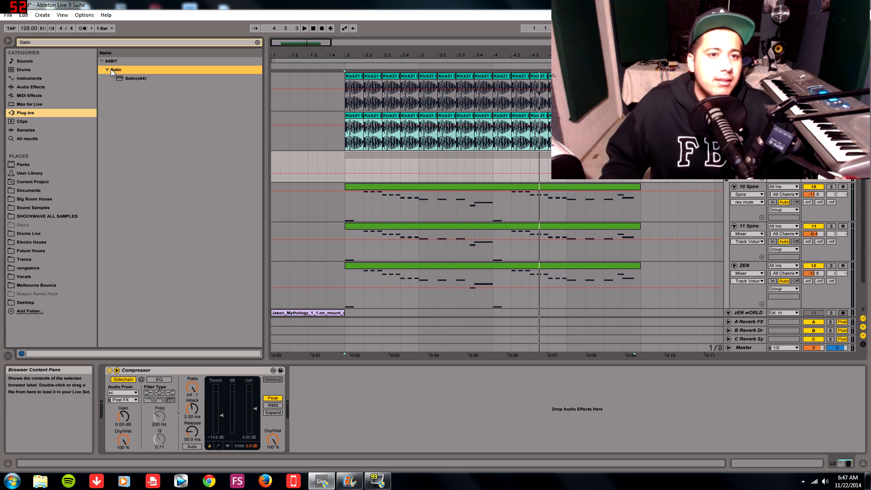
pyautogui.moveTo(127, 78); pyautogui.dragTo(383, 399)
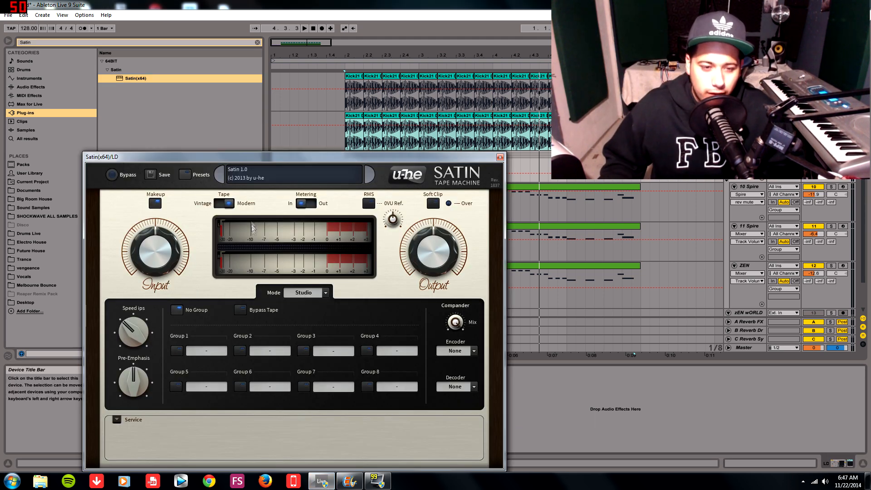
# Load the Studio Mode preset BH Smoothing-Out Harsh Mixes -19dB RMS in Satin and compare the sound with the effect bypassed.
pyautogui.click(245, 176)
pyautogui.click(211, 202)
pyautogui.click(184, 175)
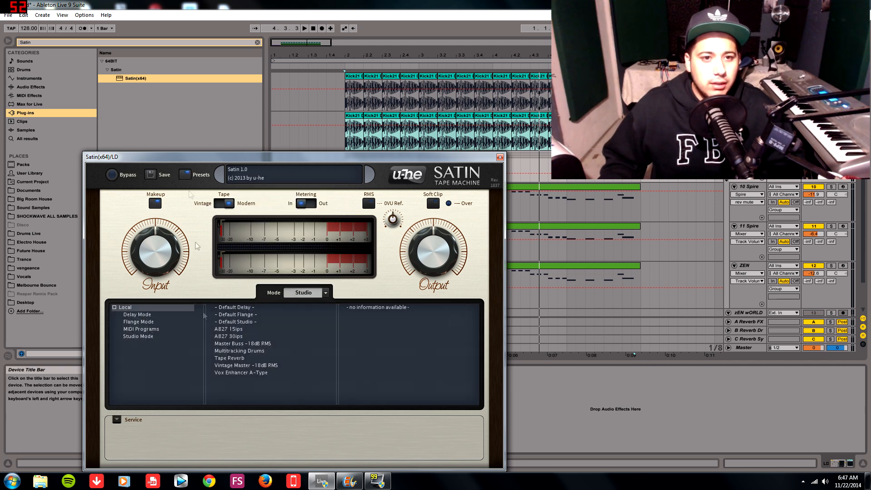
pyautogui.click(138, 329)
pyautogui.click(149, 337)
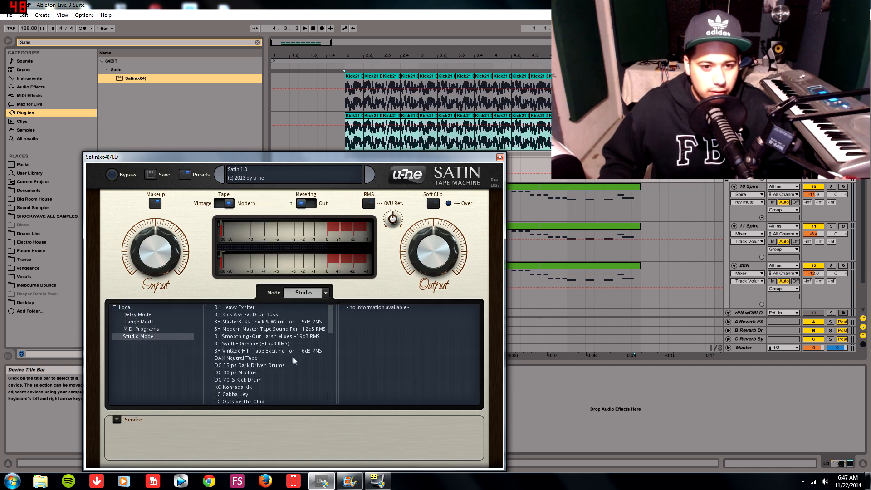
pyautogui.click(287, 337)
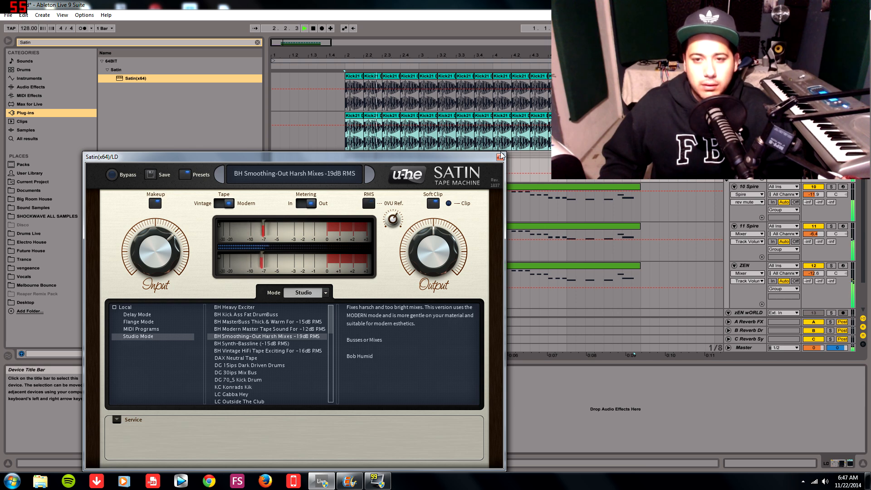
pyautogui.click(501, 156)
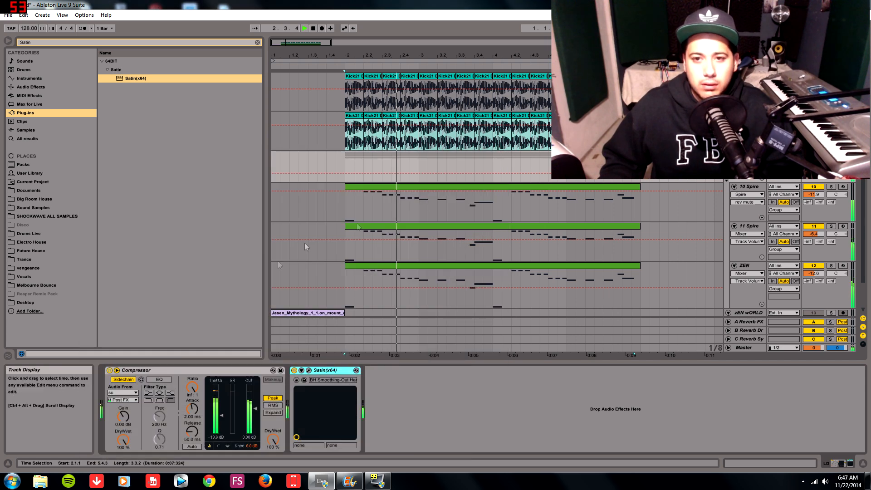
pyautogui.click(294, 370)
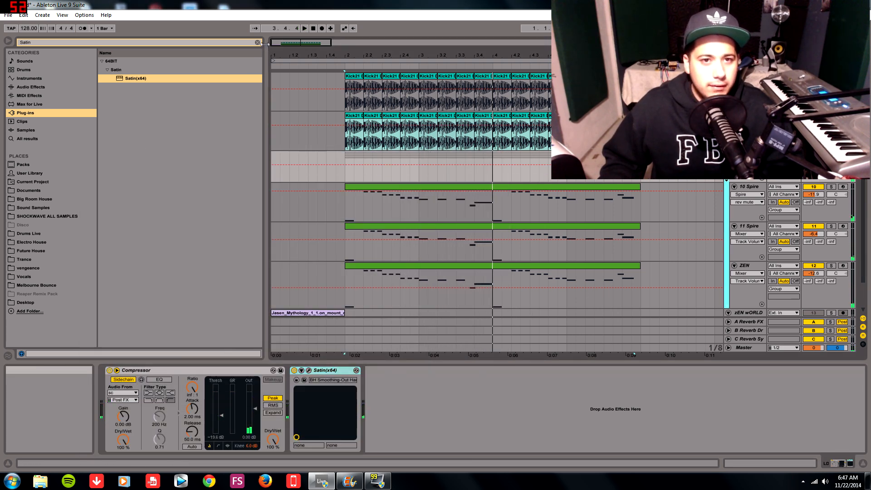
# Add an EQ Eight after Satin and make filter 2 a gentle low cut at 30 Hz with a Q of 0.10.
pyautogui.click(31, 87)
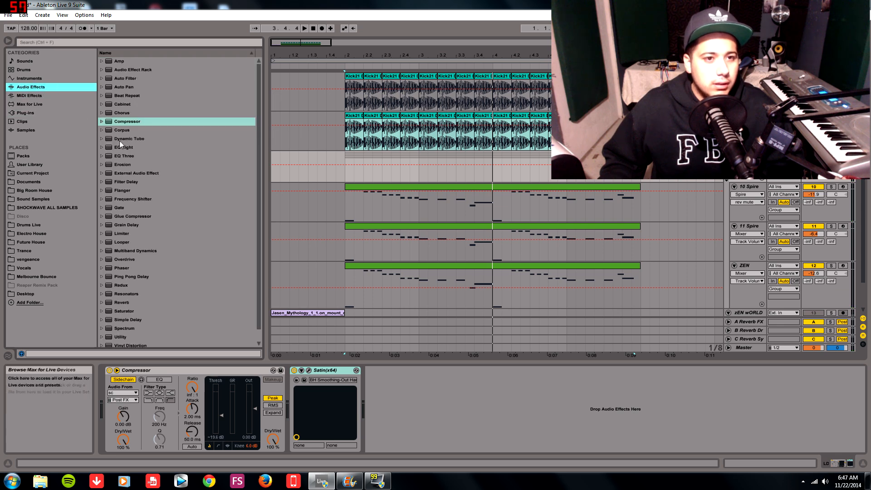
pyautogui.moveTo(125, 147); pyautogui.dragTo(479, 345)
pyautogui.moveTo(456, 392); pyautogui.dragTo(457, 393)
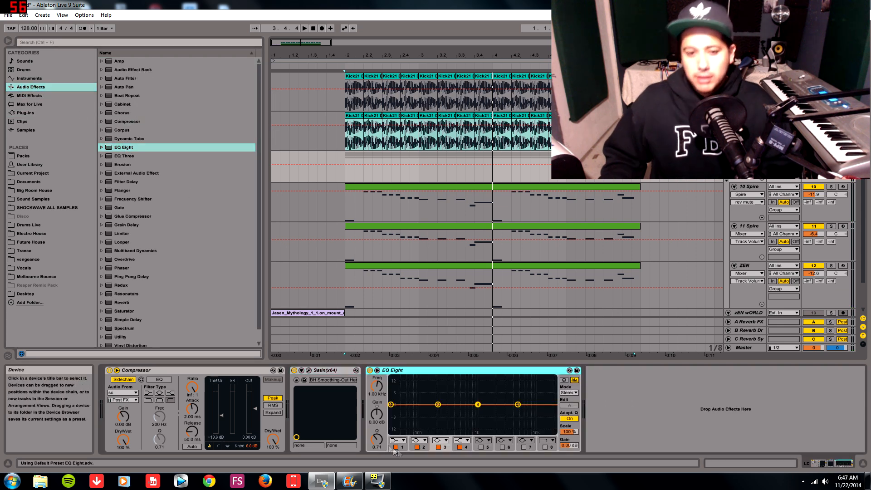
pyautogui.click(438, 404)
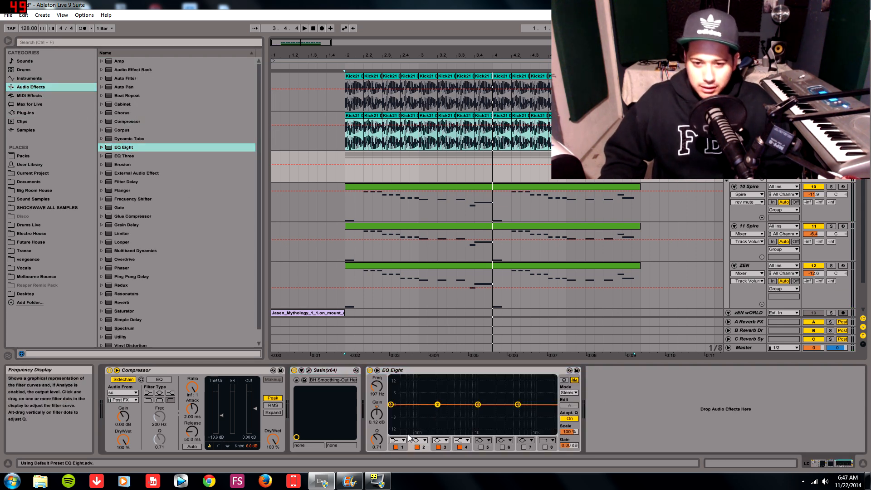
pyautogui.click(418, 440)
pyautogui.click(418, 393)
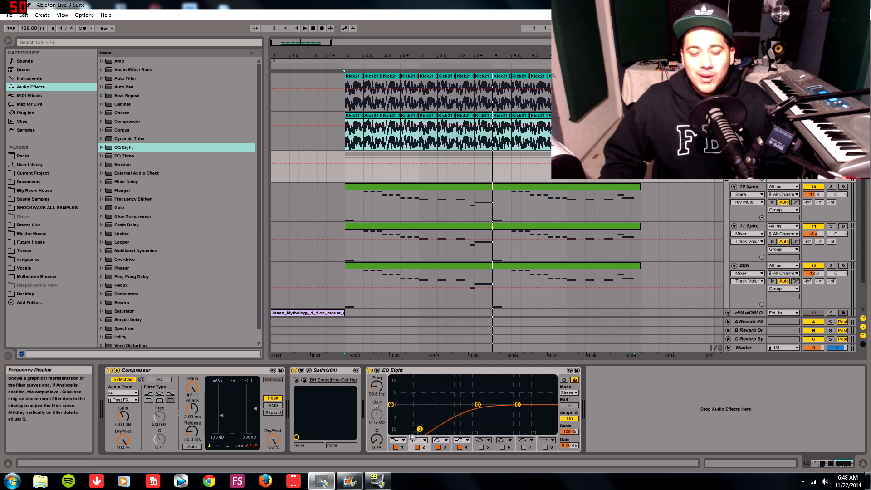
pyautogui.press('space')
pyautogui.moveTo(414, 427); pyautogui.dragTo(390, 432)
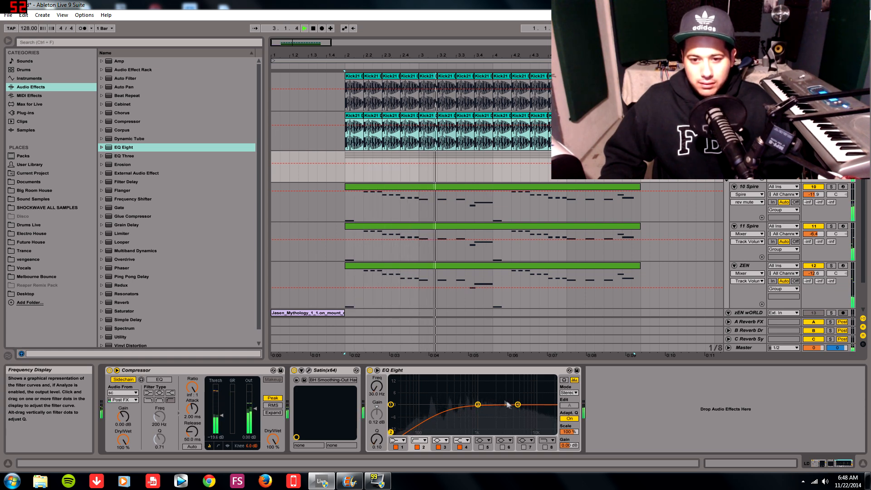
# Dip filter 3 slightly, boost filter 4 by 3.35 dB at 1.02 kHz and enable filter 8 as an 18 kHz high cut.
pyautogui.click(478, 409)
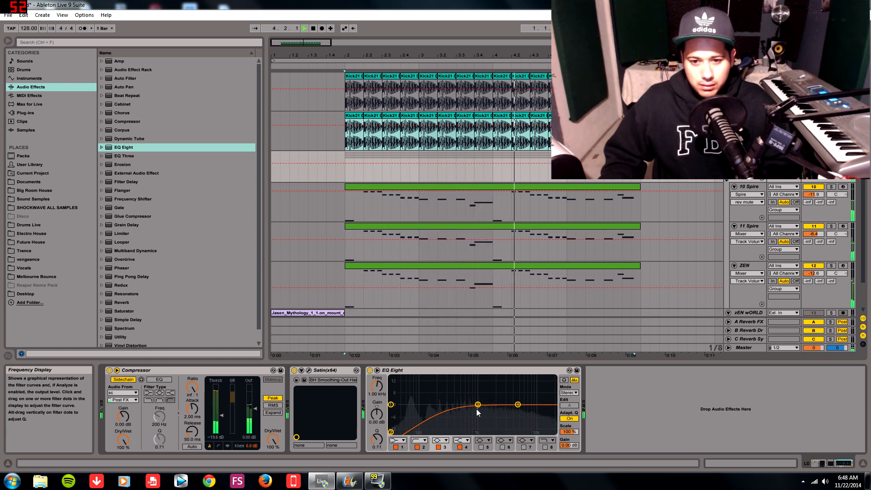
pyautogui.moveTo(476, 409)
pyautogui.mouseDown()
pyautogui.moveTo(508, 403)
pyautogui.moveTo(486, 401)
pyautogui.mouseUp()
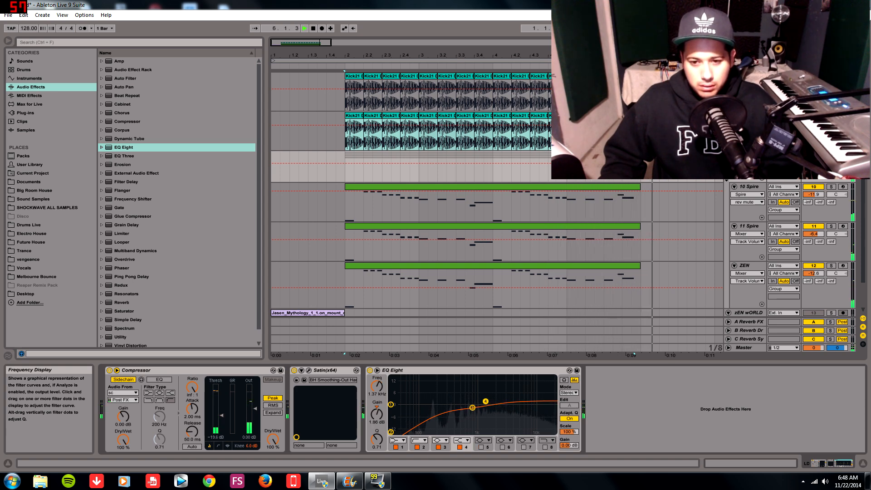
pyautogui.click(545, 447)
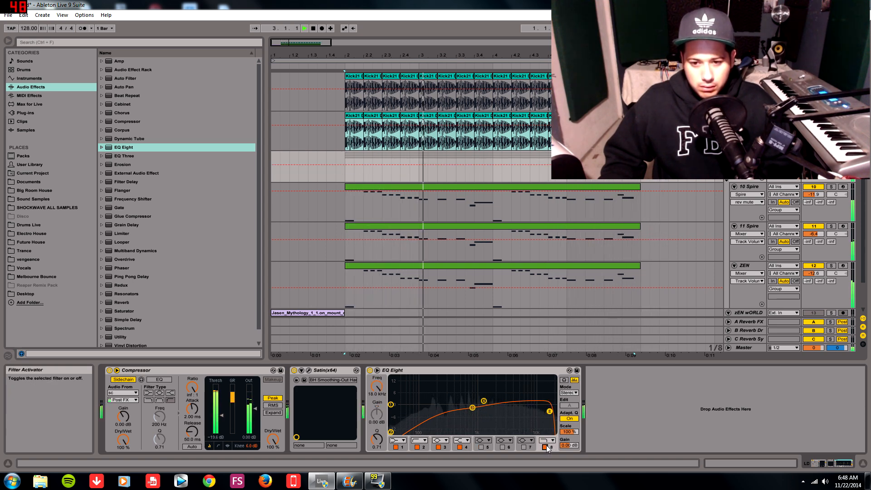
pyautogui.moveTo(484, 400)
pyautogui.mouseDown()
pyautogui.moveTo(496, 401)
pyautogui.moveTo(478, 398)
pyautogui.mouseUp()
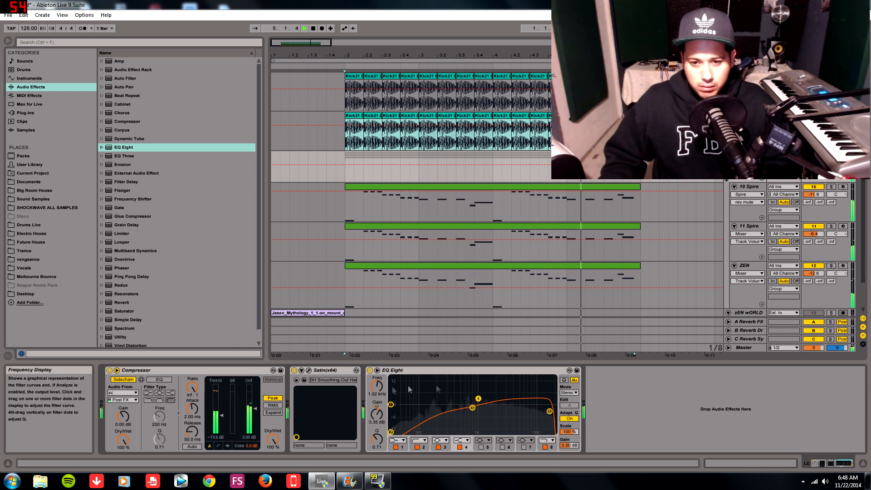
pyautogui.press('space')
# Try the Multiband Dynamics preset OTT after the EQ Eight, with the high band's input at 0.40 dB and the mid band's at -1.50 dB.
pyautogui.click(101, 138)
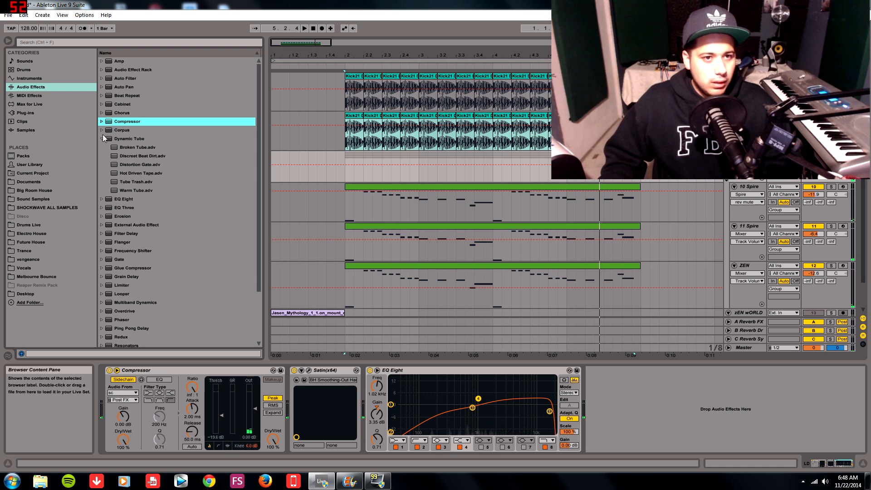
pyautogui.click(102, 136)
pyautogui.scroll(-1, 101, 145)
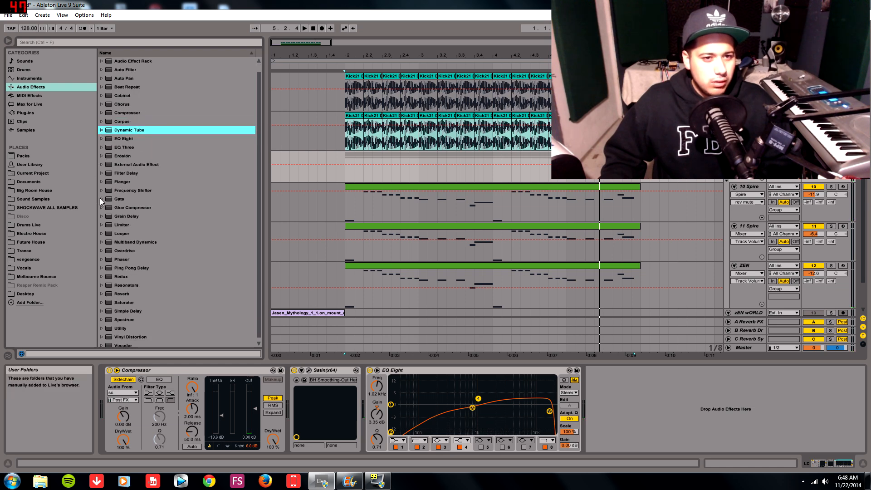
pyautogui.click(115, 243)
pyautogui.click(103, 243)
pyautogui.click(127, 303)
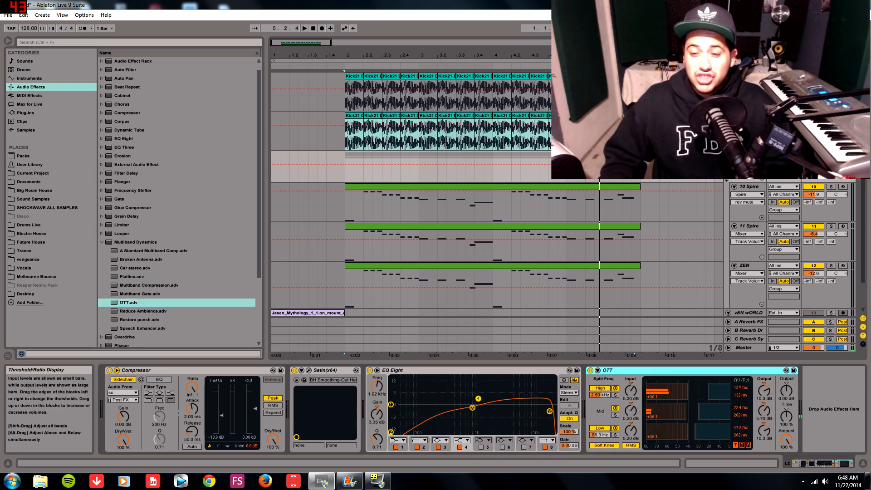
pyautogui.moveTo(631, 390); pyautogui.dragTo(630, 420)
pyautogui.press('space')
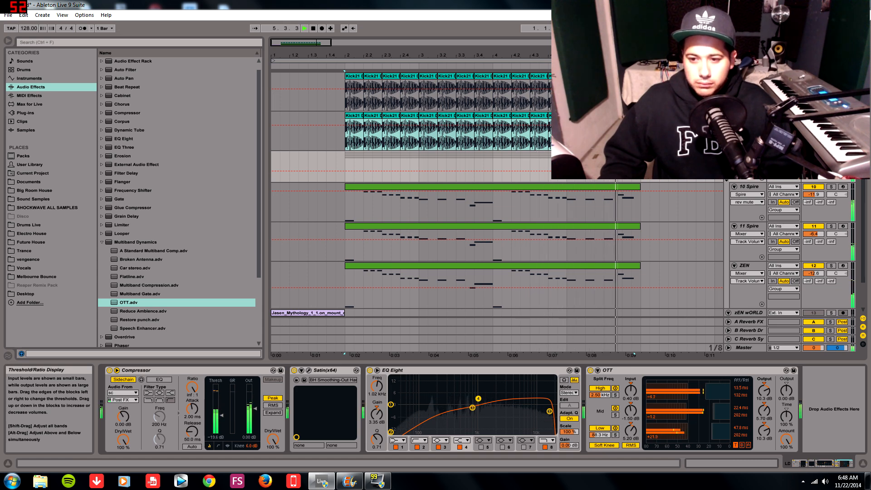
# Reactivate the zEN wORLD vocal track and restart playback of the melody.
pyautogui.press('space')
pyautogui.press('space')
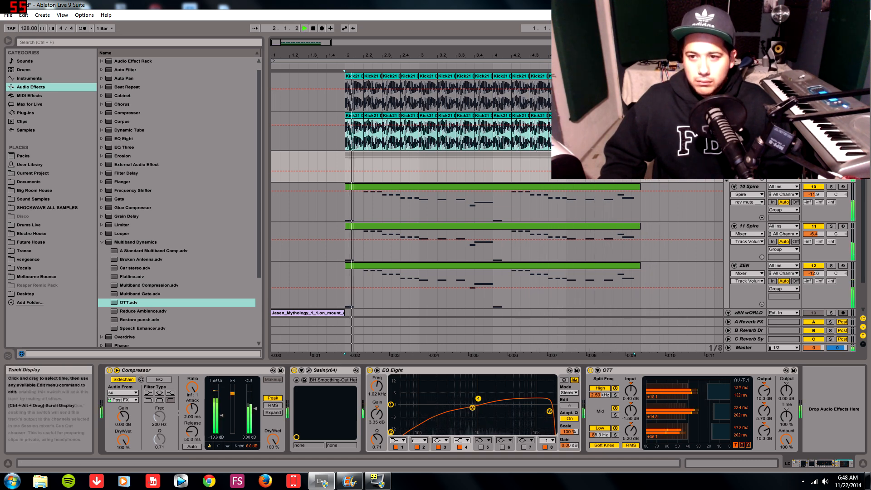
pyautogui.click(813, 313)
pyautogui.press('space')
pyautogui.press('space')
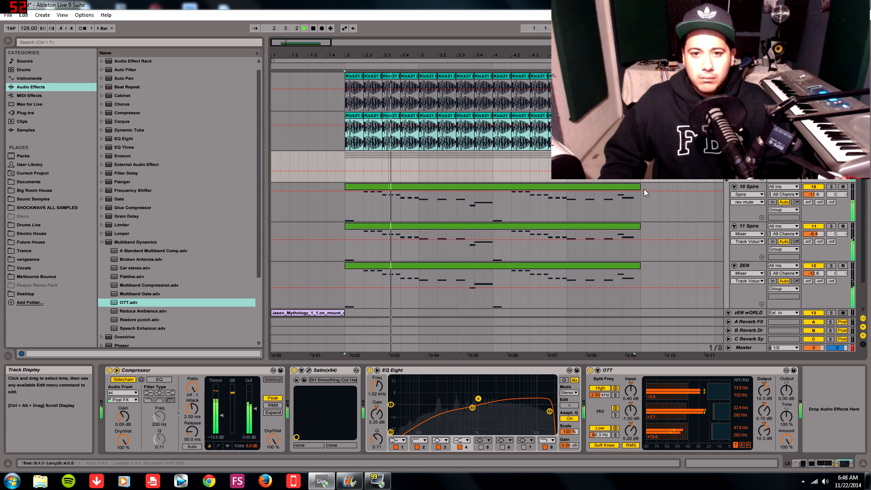
# Play the arrangement from bar 1 to hear the vocal intro lead into the melody.
pyautogui.moveTo(433, 44); pyautogui.dragTo(433, 27)
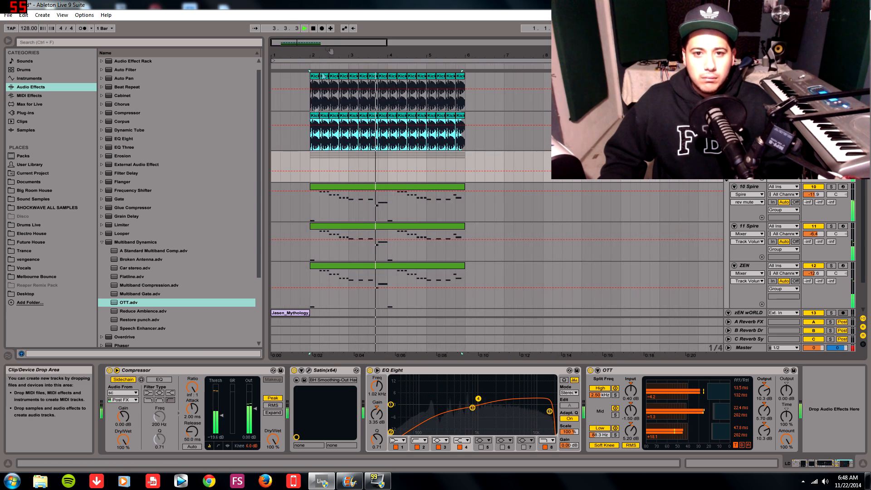
pyautogui.press('space')
pyautogui.click(273, 247)
pyautogui.press('space')
pyautogui.scroll(-2, 363, 289)
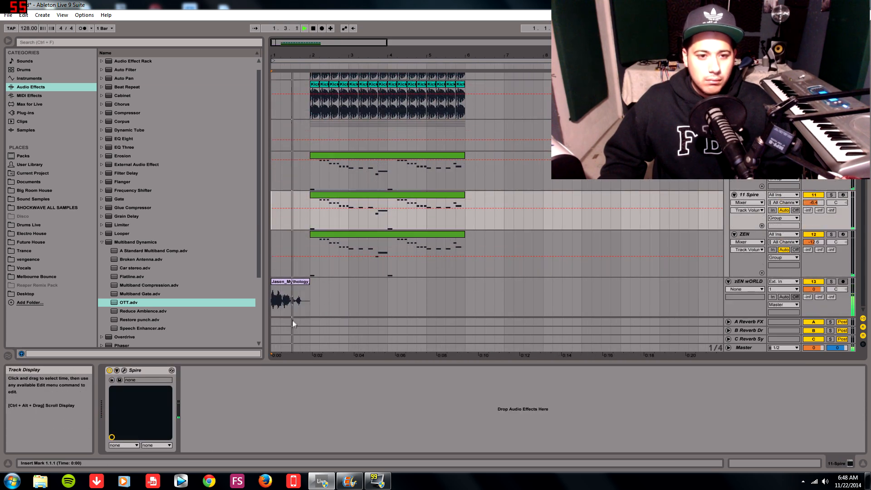
pyautogui.moveTo(293, 411); pyautogui.dragTo(293, 426)
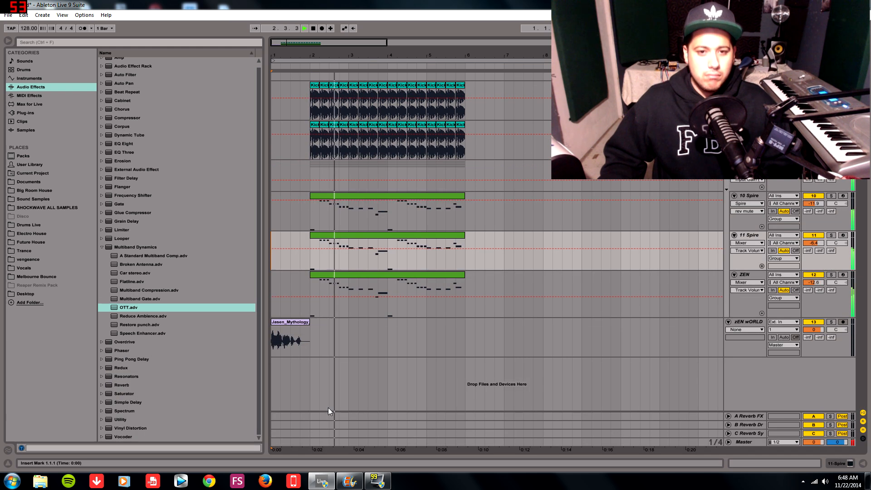
pyautogui.moveTo(363, 43); pyautogui.dragTo(374, 59)
pyautogui.press('space')
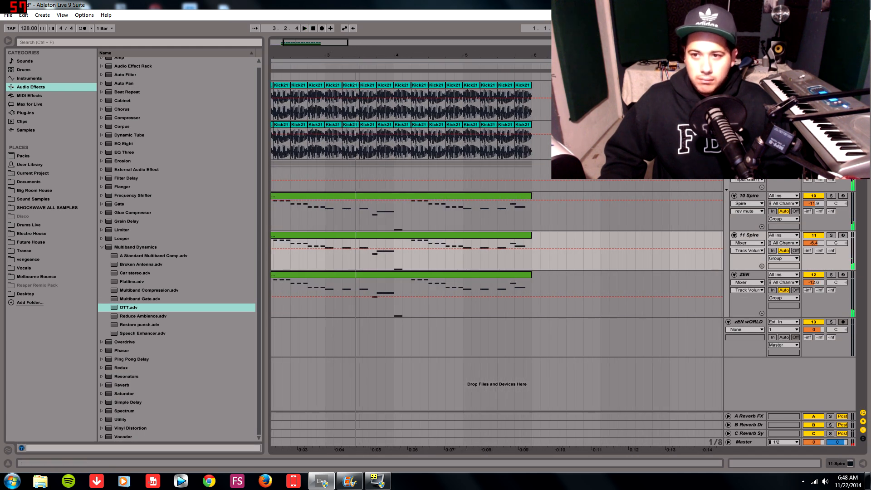
# Delete the OTT device from the LD group's effect chain.
pyautogui.doubleClick(746, 165)
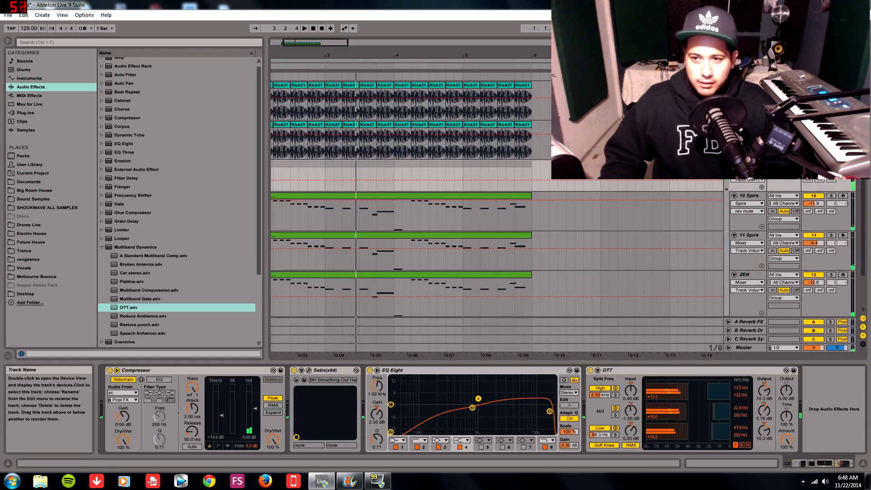
pyautogui.click(619, 366)
pyautogui.press('Delete')
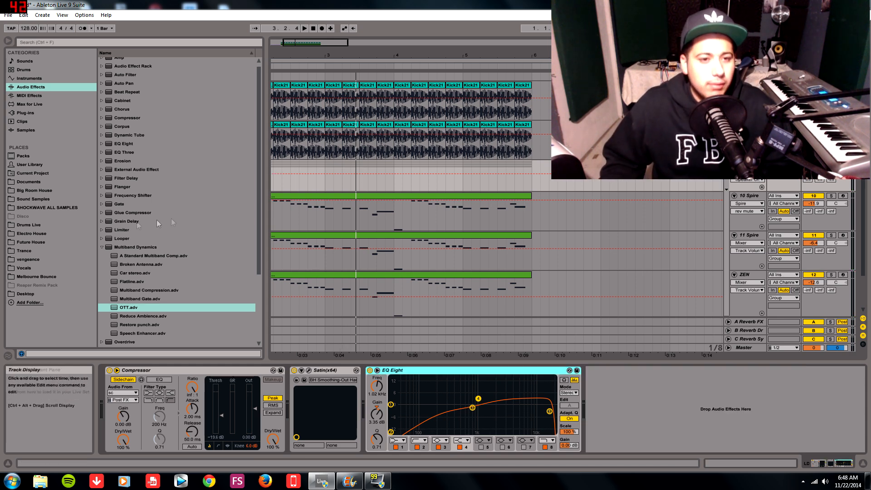
# Add a second Compressor after the EQ Eight on the LD group and play the melody.
pyautogui.click(102, 247)
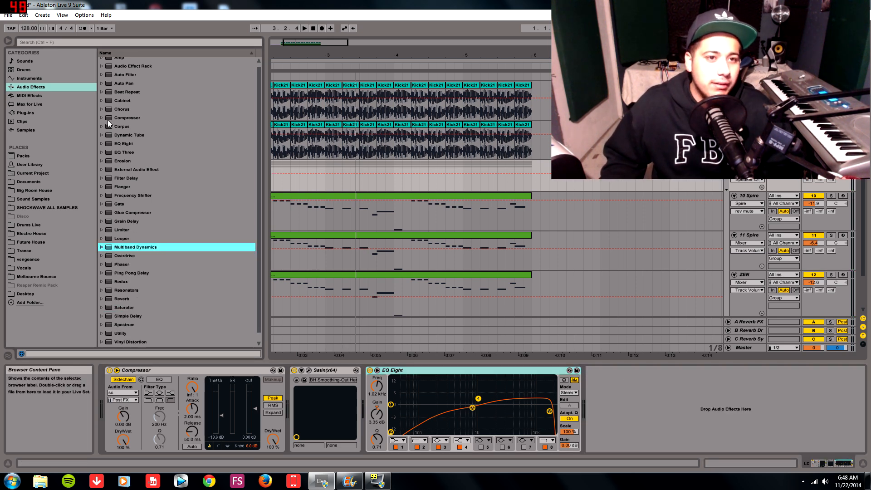
pyautogui.moveTo(126, 117); pyautogui.dragTo(663, 426)
pyautogui.press('space')
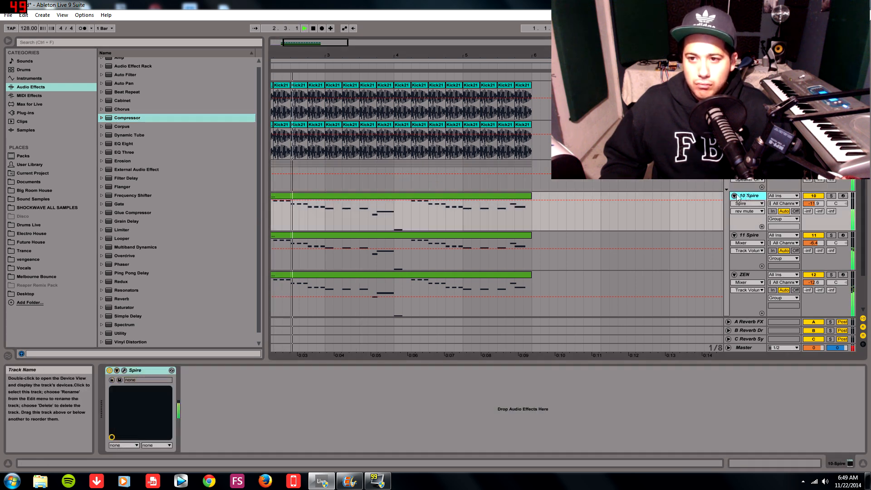
# Mute the delay in the 10 Spire track's synth and the reverb in the 11 Spire track's synth.
pyautogui.click(749, 195)
pyautogui.press('space')
pyautogui.click(124, 371)
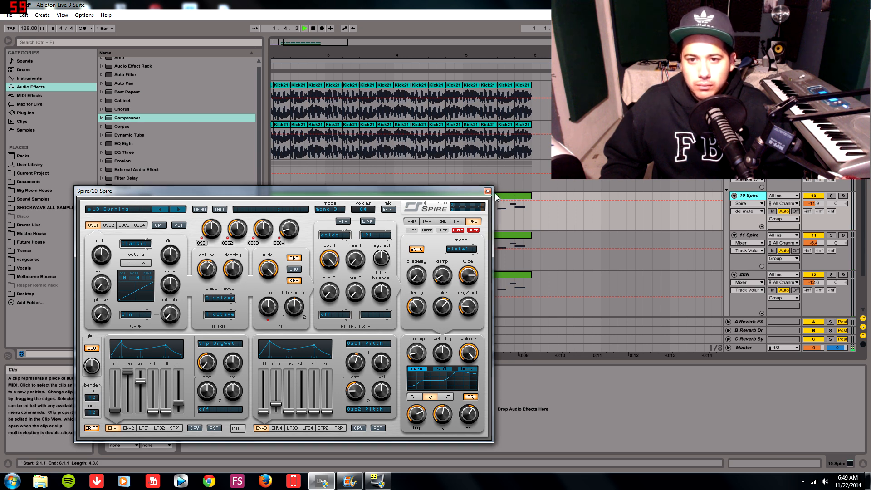
pyautogui.click(749, 235)
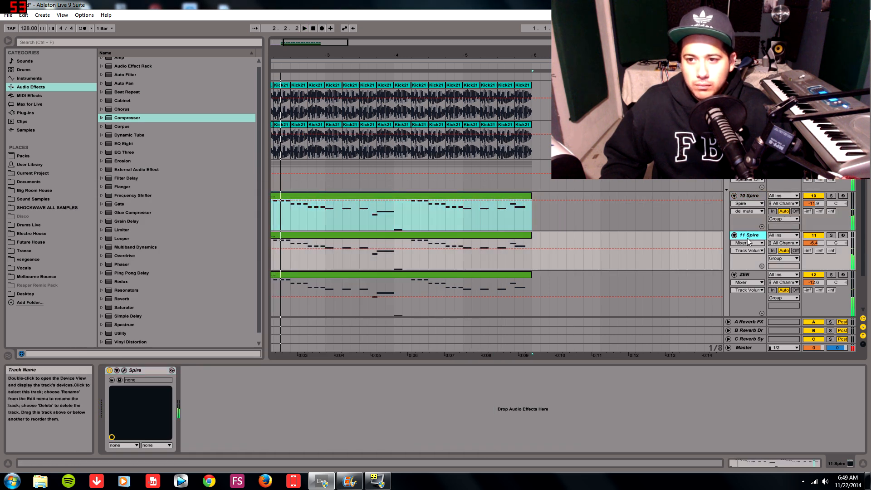
pyautogui.click(123, 371)
pyautogui.click(493, 187)
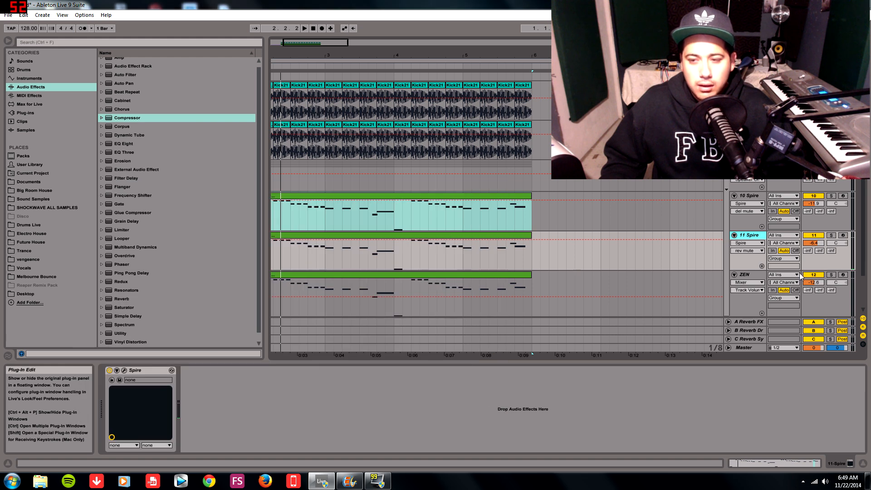
# Mute the delay in the ZEN track's Spire synth.
pyautogui.press('Down')
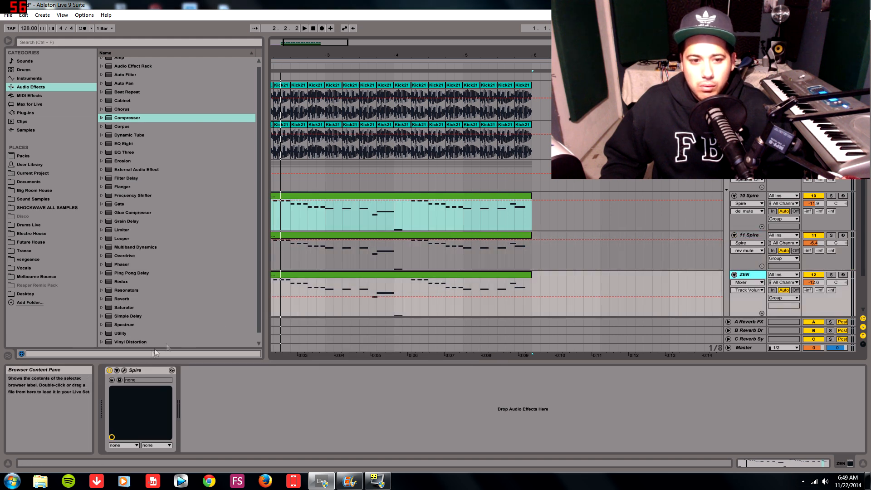
pyautogui.click(123, 370)
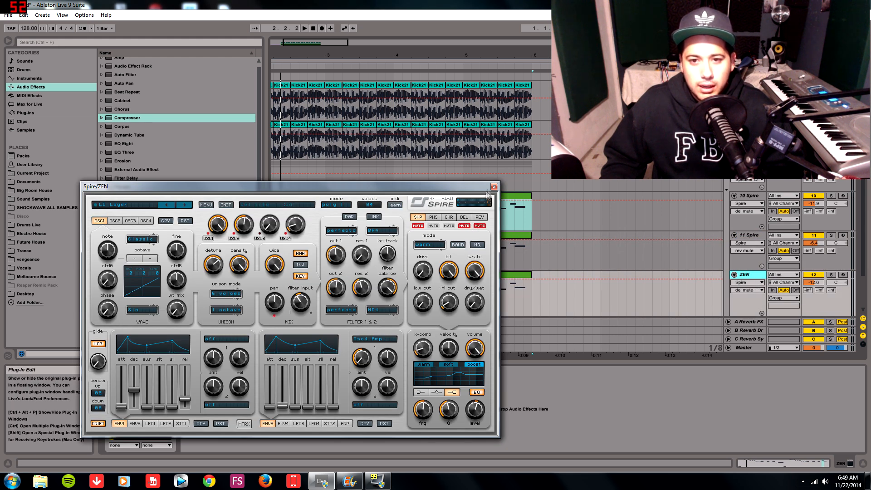
pyautogui.click(494, 186)
# Search the plug-ins for Valha and add ValhallaVintageVerb_x64 after the last Compressor on the LD group.
pyautogui.press('Up')
pyautogui.press('Up')
pyautogui.press('Up')
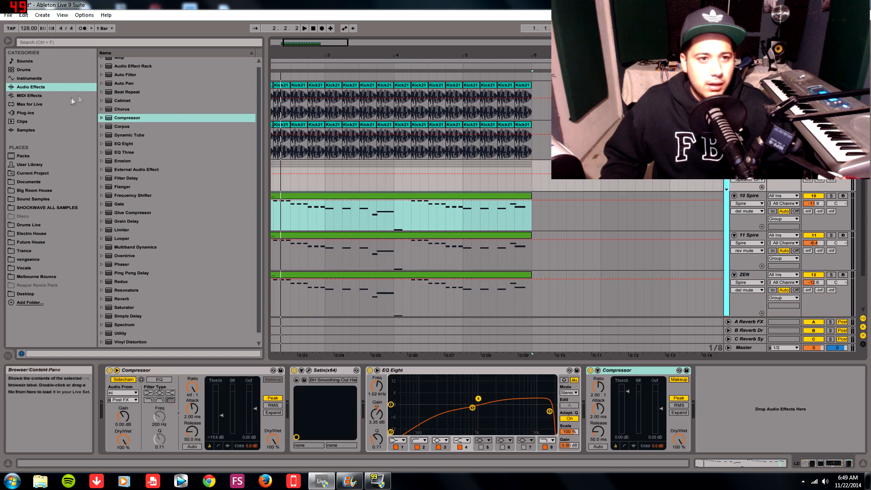
pyautogui.click(28, 112)
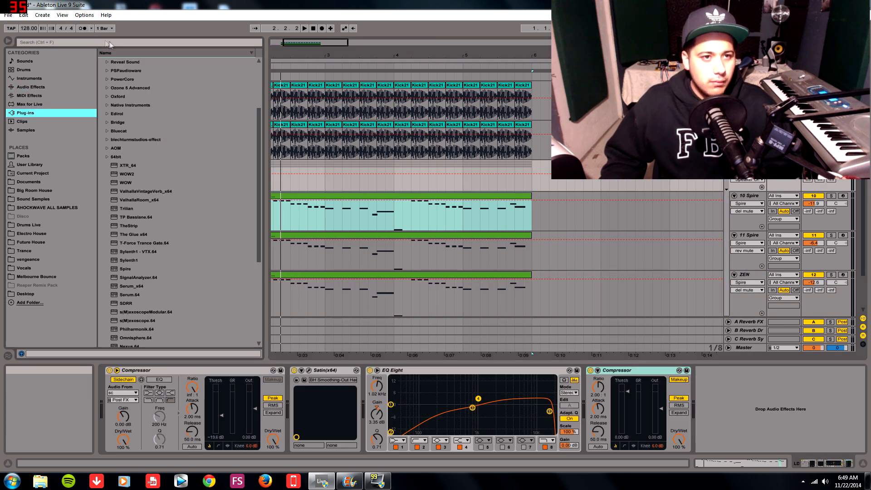
pyautogui.click(111, 42)
pyautogui.write('Valha')
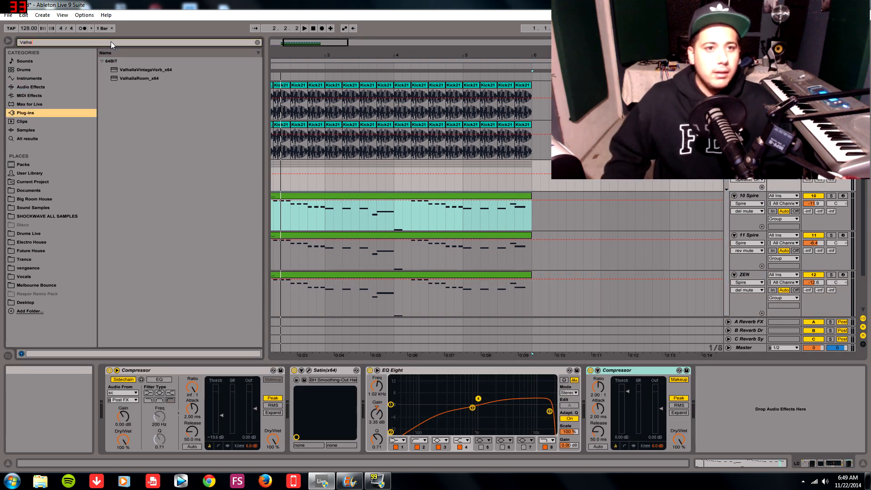
pyautogui.click(147, 68)
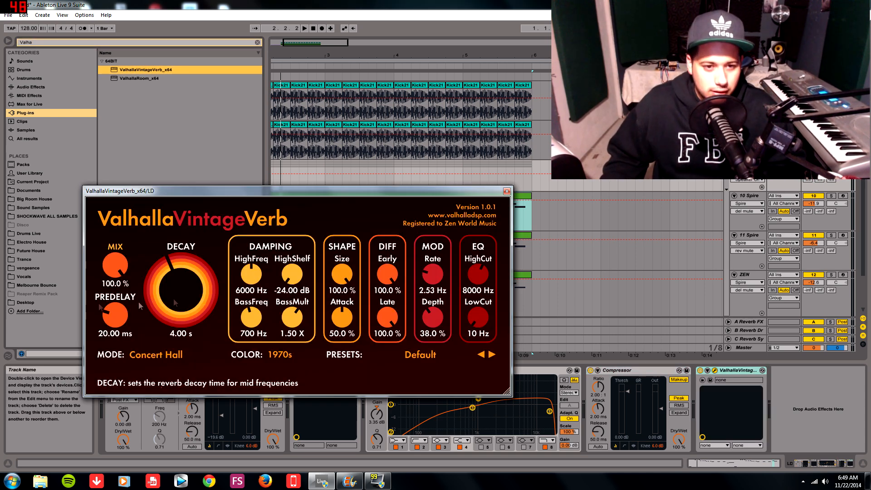
# Set ValhallaVintageVerb's mix to 20% while the melody plays.
pyautogui.moveTo(113, 265); pyautogui.dragTo(93, 352)
pyautogui.press('space')
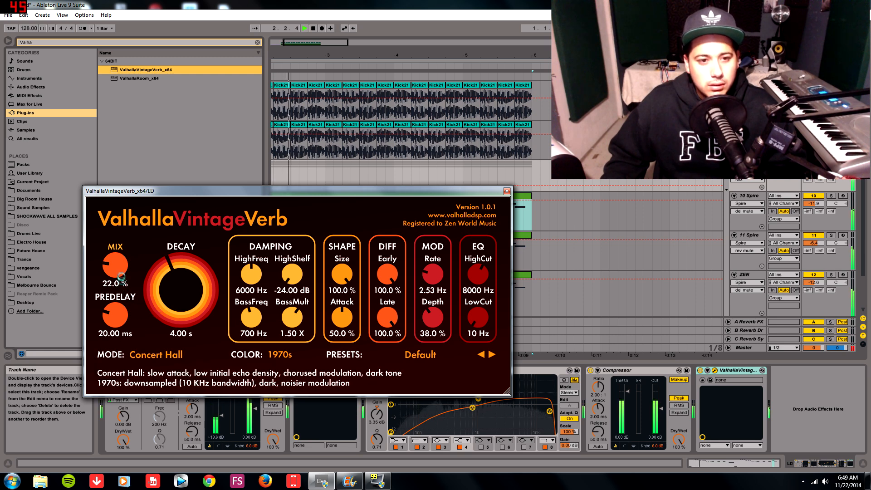
pyautogui.moveTo(117, 273); pyautogui.dragTo(109, 272)
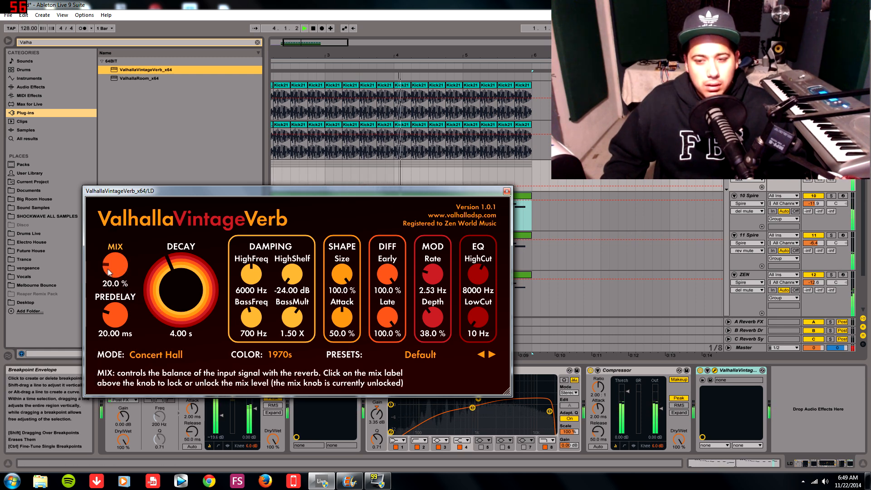
pyautogui.click(507, 191)
pyautogui.press('space')
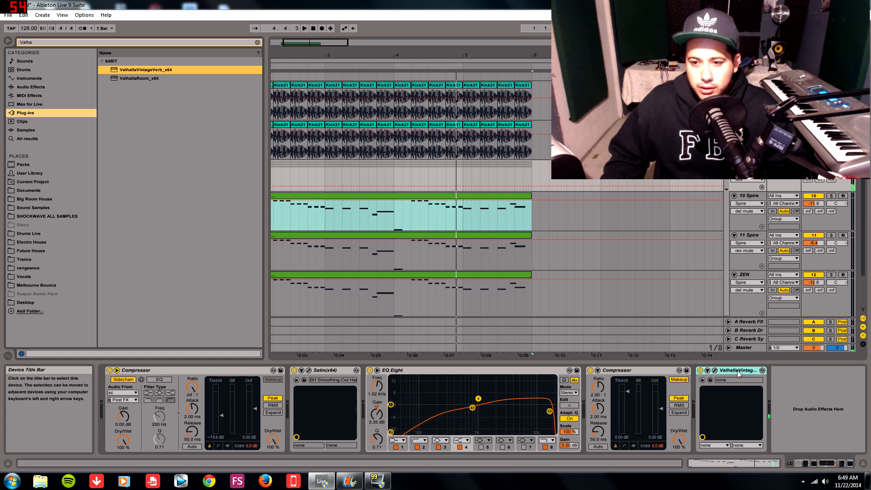
# Reorder the LD group's chain to ValhallaVintageVerb, Satin, EQ Eight, plain Compressor and sidechain Compressor, and play the result.
pyautogui.moveTo(739, 374); pyautogui.dragTo(109, 400)
pyautogui.click(485, 370)
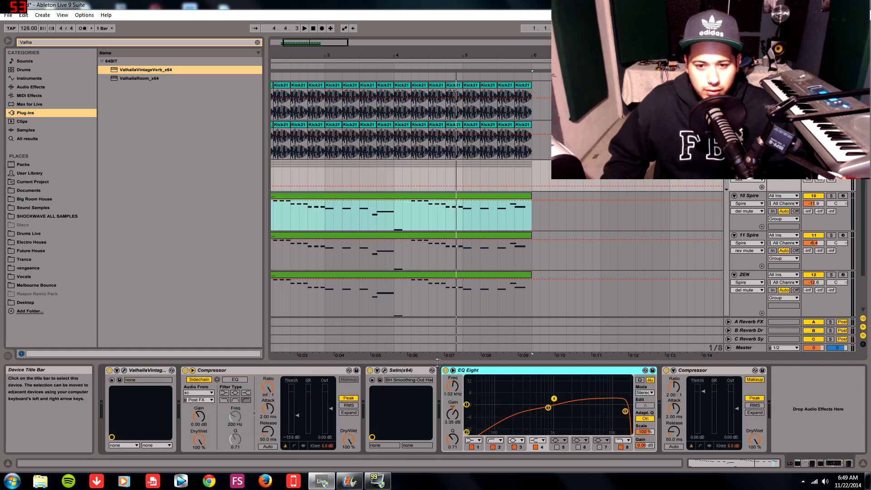
pyautogui.moveTo(410, 370); pyautogui.dragTo(254, 386)
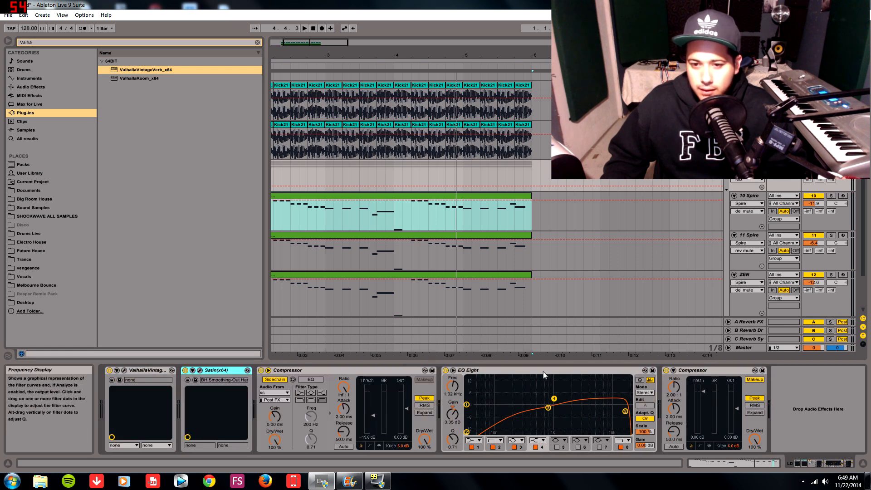
pyautogui.moveTo(543, 371); pyautogui.dragTo(319, 386)
pyautogui.moveTo(539, 370); pyautogui.dragTo(736, 397)
pyautogui.press('space')
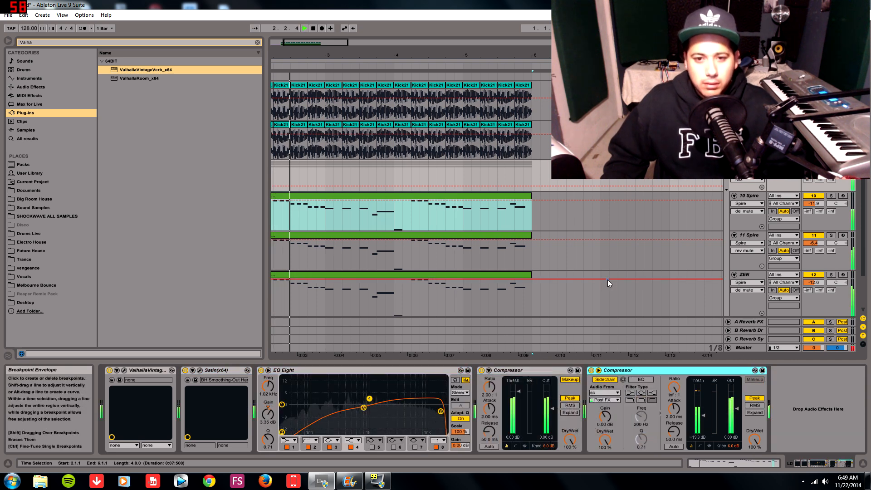
# Solo the ZEN track and change its Spire preset from the LD sounds to LD Percussive Ma while the melody plays.
pyautogui.moveTo(321, 43)
pyautogui.mouseDown()
pyautogui.moveTo(312, 43)
pyautogui.moveTo(320, 43)
pyautogui.mouseUp()
pyautogui.scroll(-3, 836, 186)
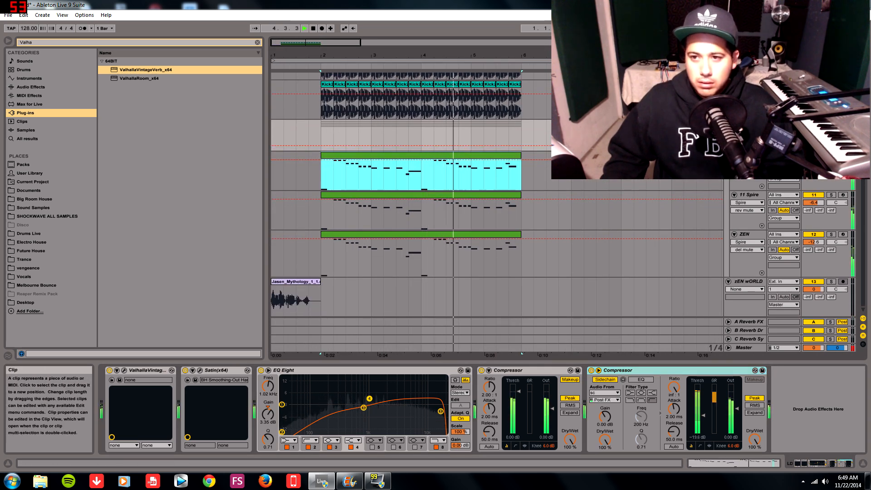
pyautogui.click(831, 234)
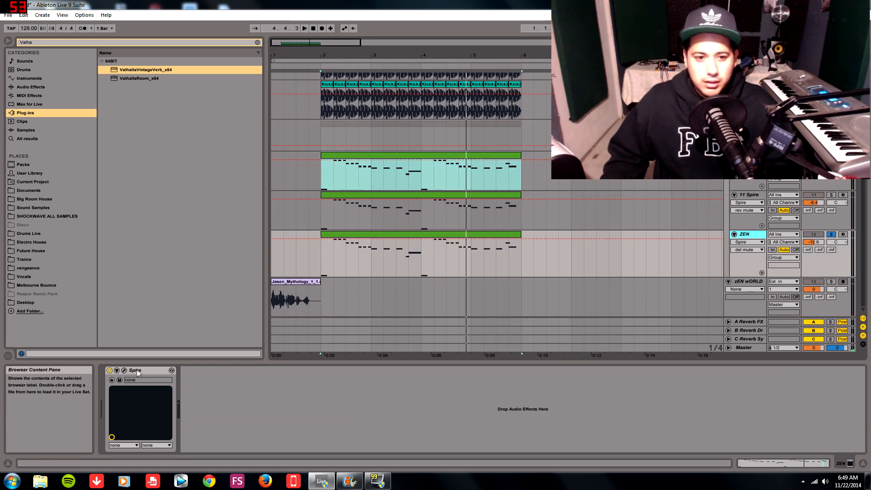
pyautogui.click(124, 373)
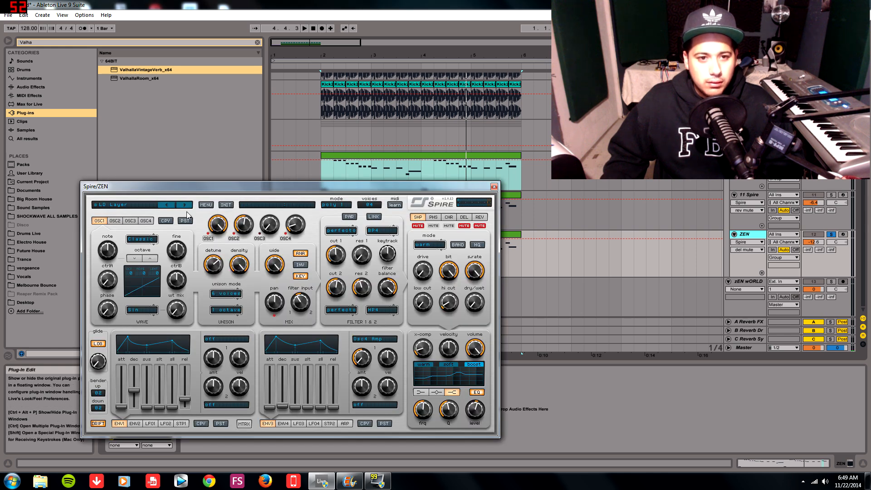
pyautogui.click(185, 206)
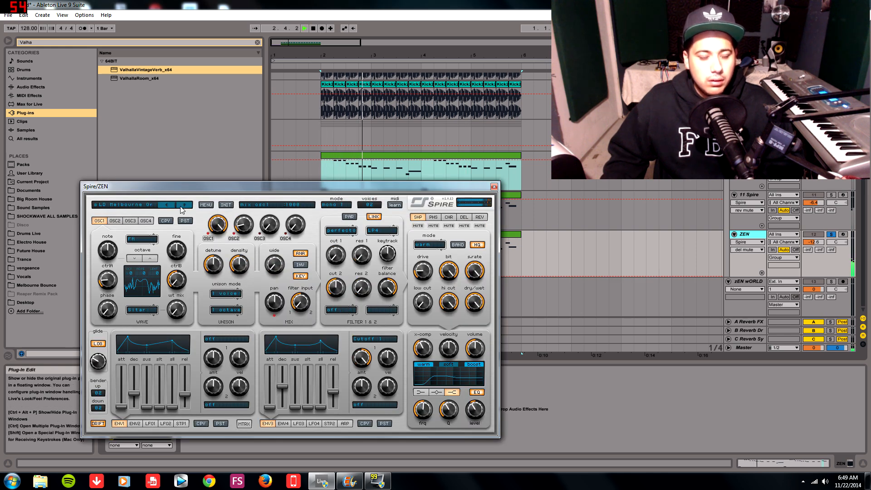
pyautogui.click(181, 207)
pyautogui.click(181, 207)
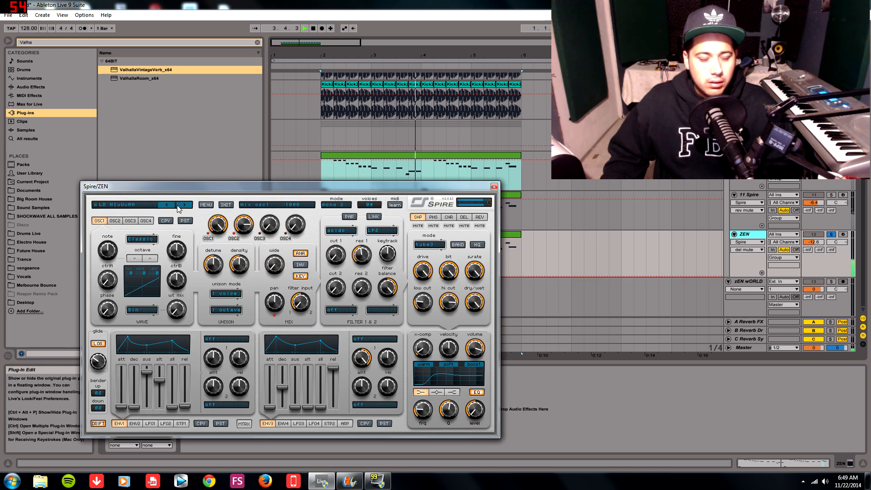
pyautogui.click(180, 207)
pyautogui.click(180, 207)
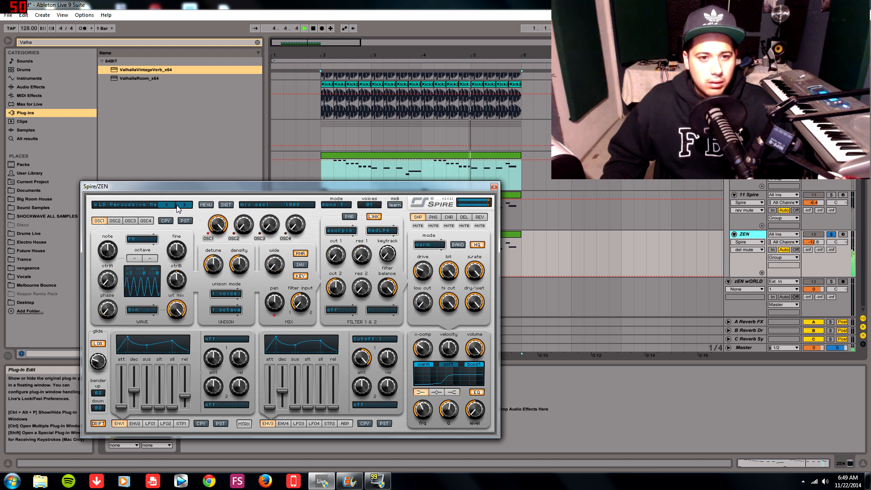
pyautogui.click(494, 186)
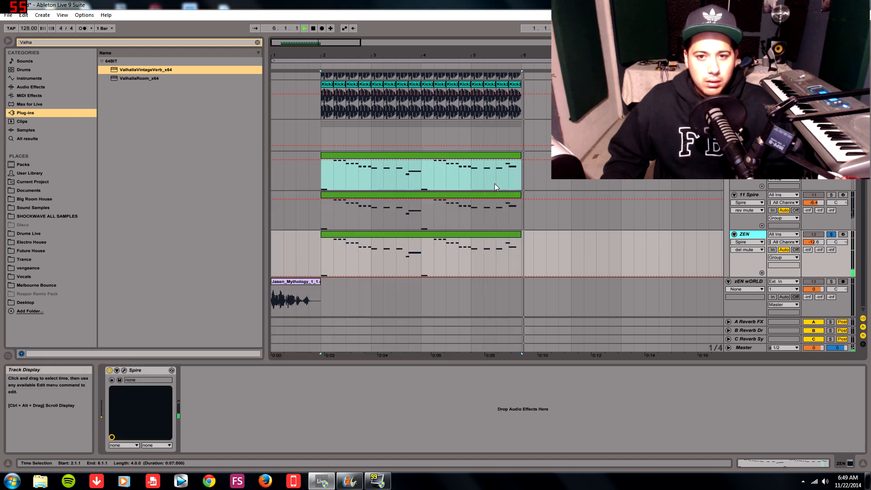
# Solo the 11 Spire track, load the LD BlasterMaxx preset in its synth, and unsolo it to hear all leads.
pyautogui.click(830, 194)
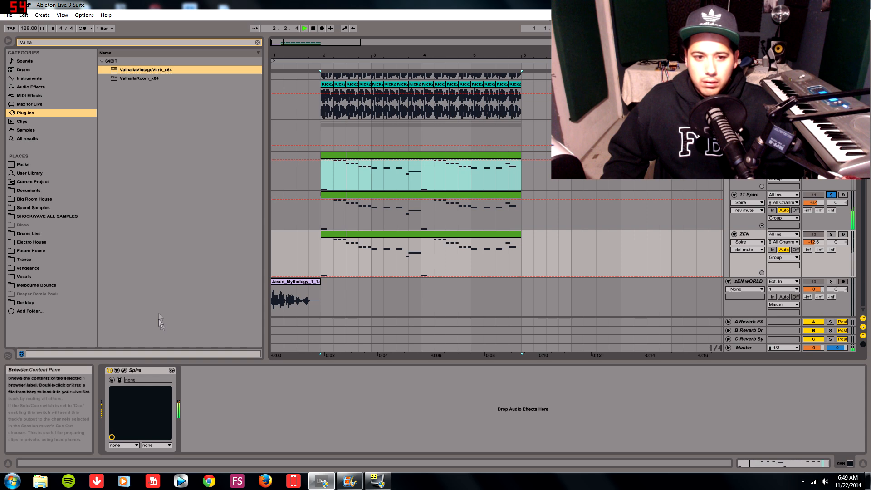
pyautogui.click(124, 370)
pyautogui.click(747, 194)
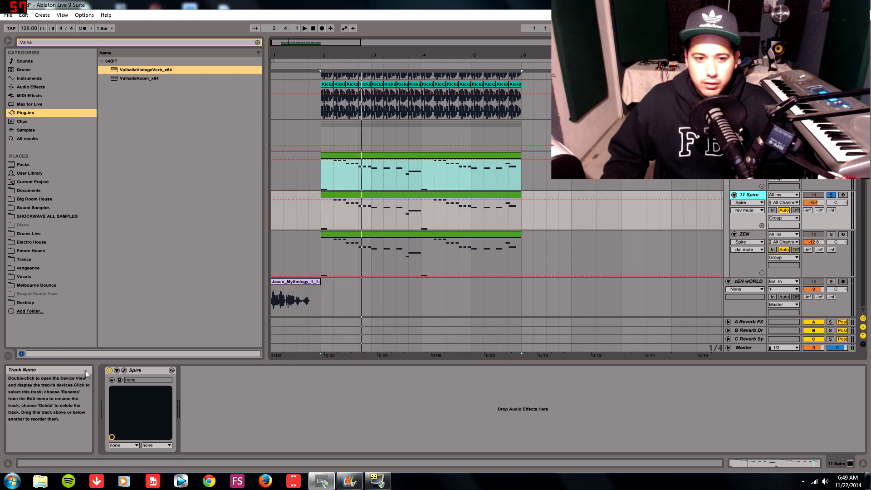
pyautogui.click(124, 370)
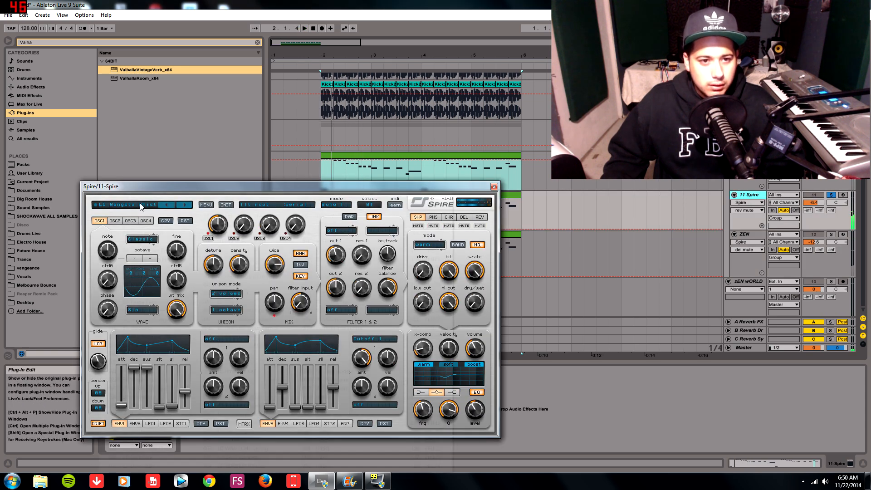
pyautogui.click(136, 205)
pyautogui.click(169, 413)
pyautogui.press('space')
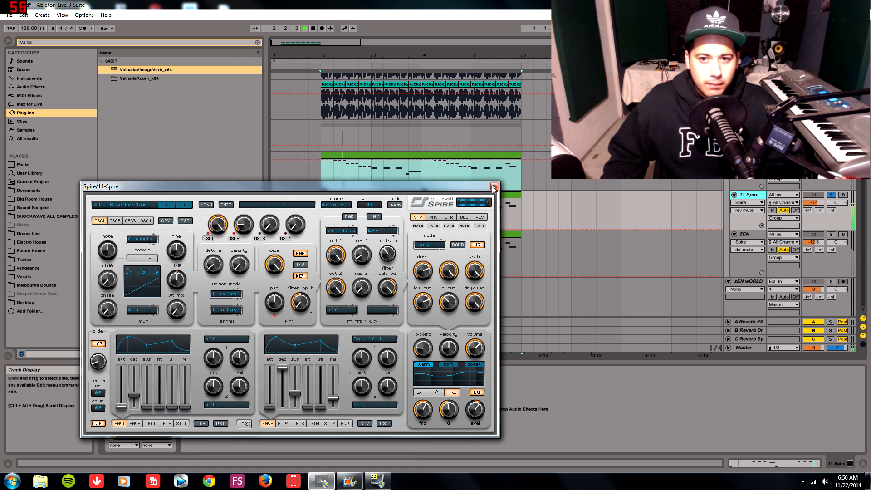
pyautogui.click(494, 186)
pyautogui.click(834, 195)
pyautogui.click(832, 195)
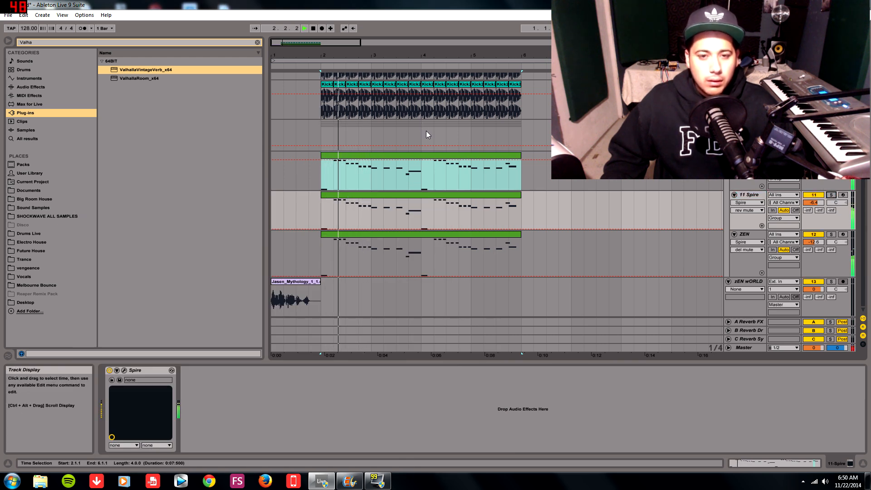
# Compare the melody with and without the 11 Spire track by briefly muting it.
pyautogui.click(746, 235)
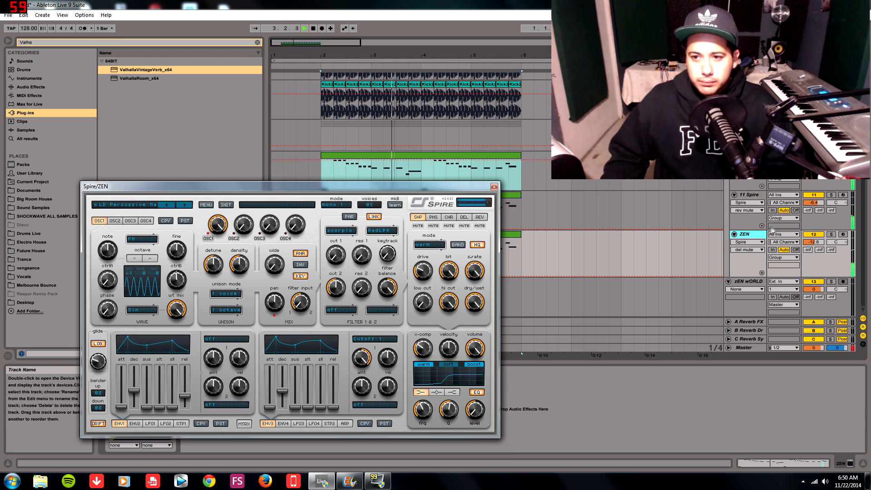
pyautogui.click(813, 195)
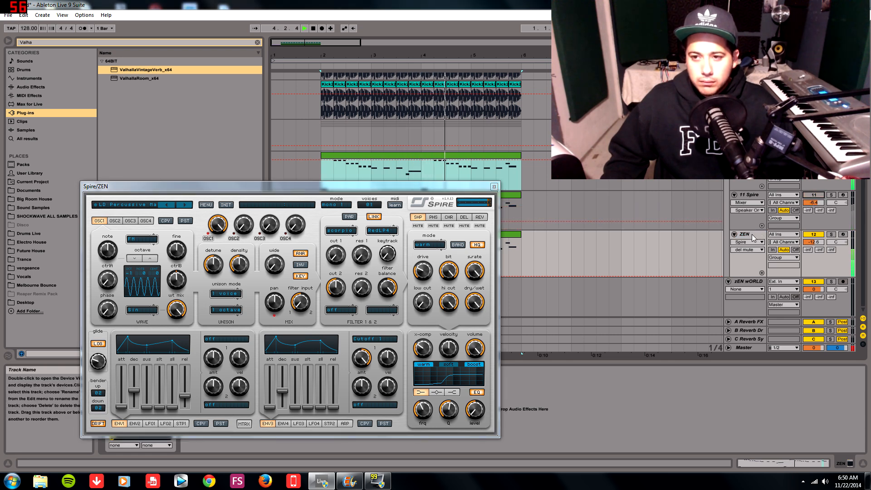
pyautogui.press('space')
pyautogui.click(813, 195)
# Browse the LD presets in the 11 Spire track's synth and load LD Domanitriv during playback.
pyautogui.click(749, 195)
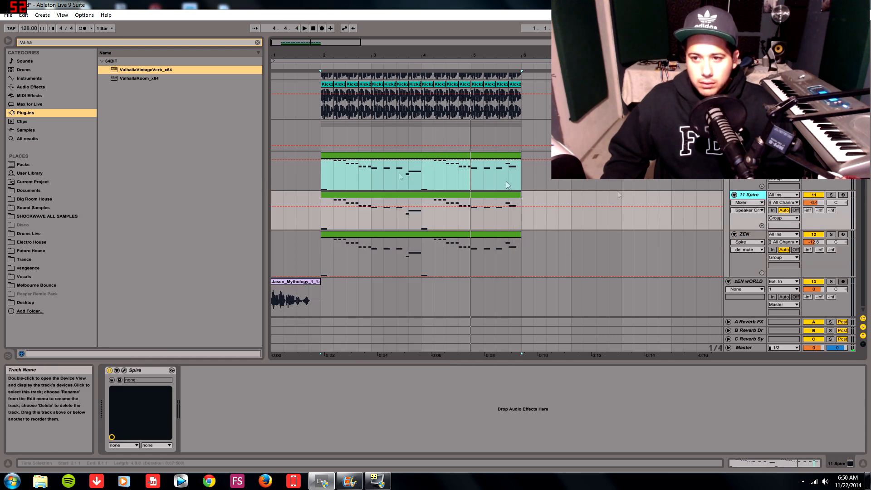
pyautogui.click(124, 370)
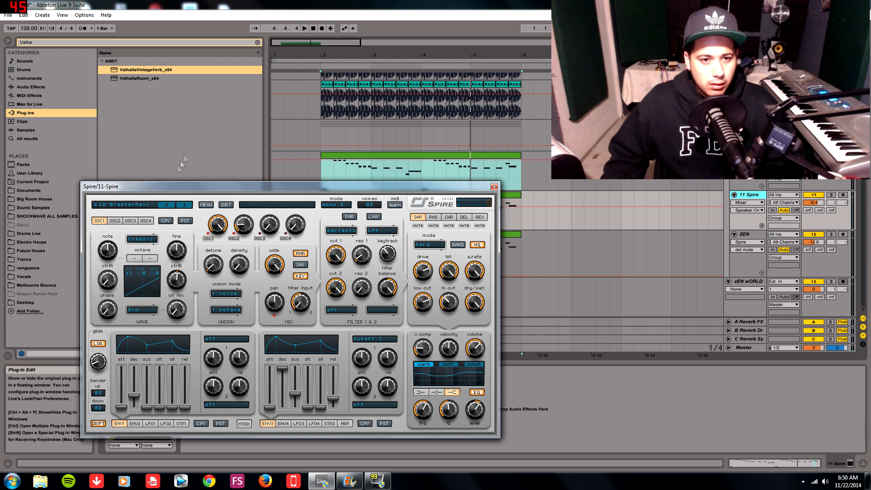
pyautogui.click(185, 205)
pyautogui.click(185, 204)
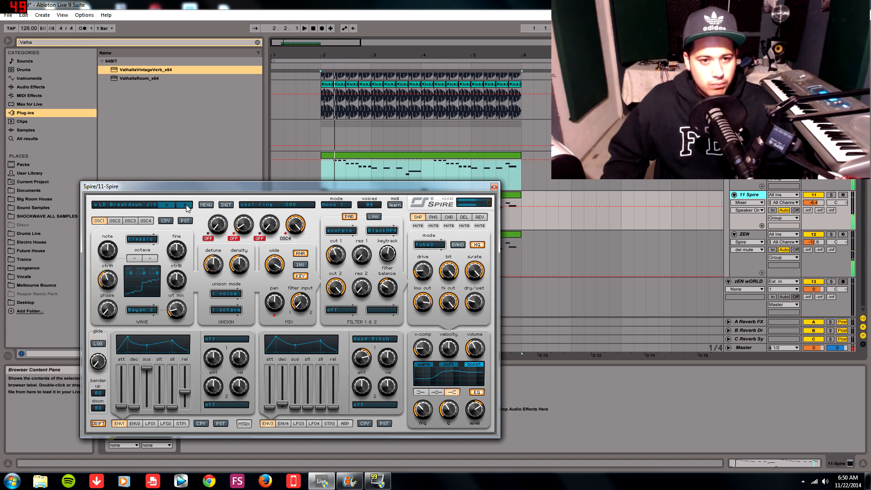
pyautogui.click(185, 205)
pyautogui.click(185, 205)
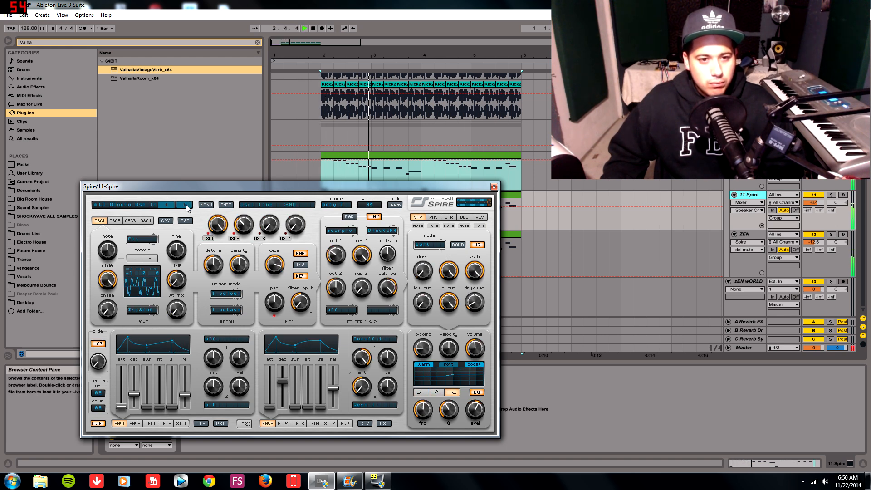
pyautogui.click(185, 204)
pyautogui.click(184, 205)
pyautogui.click(185, 205)
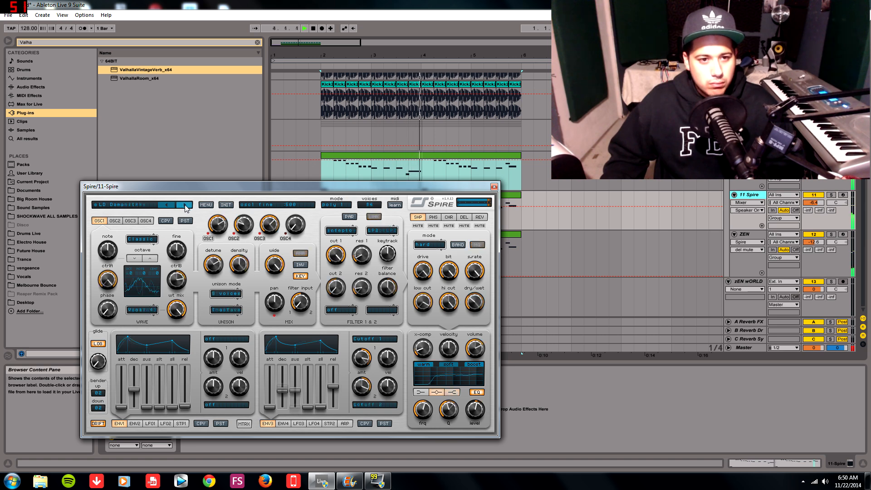
pyautogui.click(490, 186)
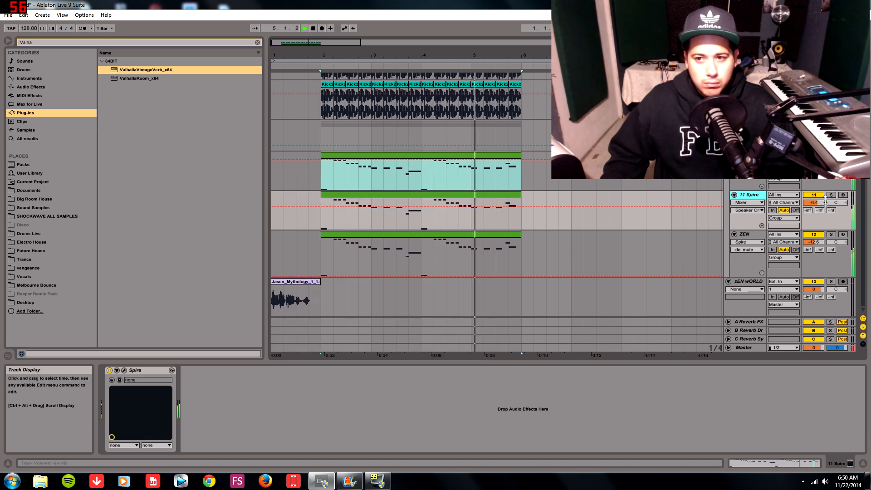
# Mute the delay and reverb in the 11 Spire track's synth and play the melody briefly.
pyautogui.press('space')
pyautogui.click(124, 370)
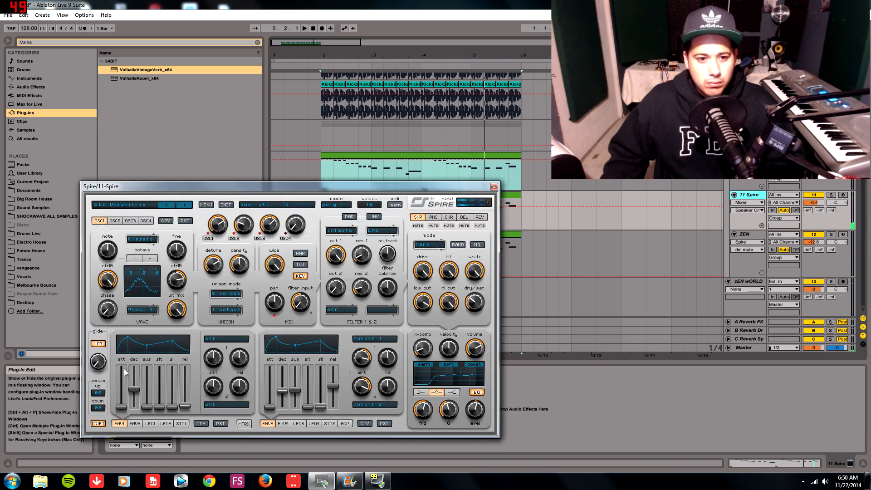
pyautogui.click(483, 218)
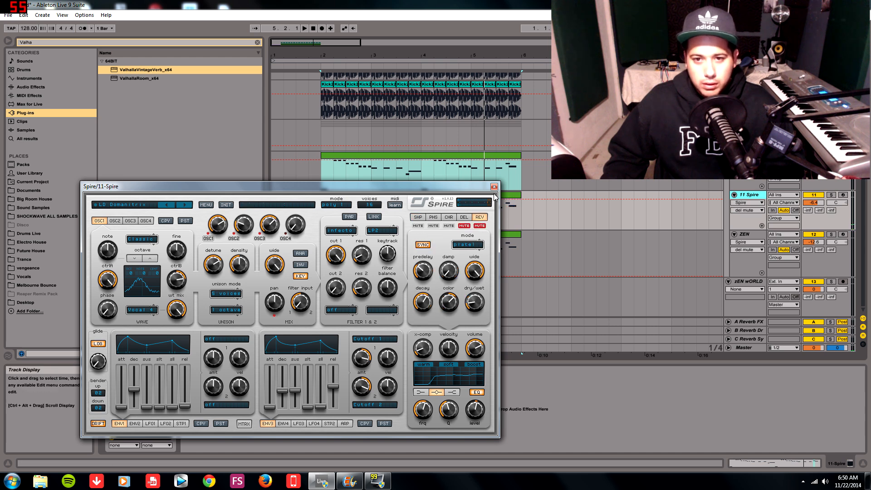
pyautogui.click(495, 187)
pyautogui.press('space')
pyautogui.press('space')
# On the LD group's plain Compressor, turn off makeup, set threshold to -19.6 dB and output to 0.33 dB, and show the activity view.
pyautogui.click(747, 163)
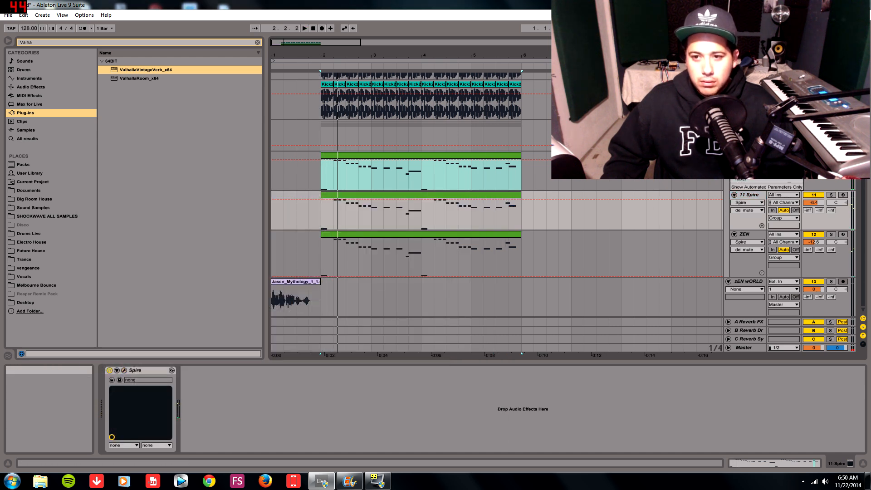
pyautogui.click(748, 124)
pyautogui.click(748, 124)
pyautogui.click(694, 370)
pyautogui.press('space')
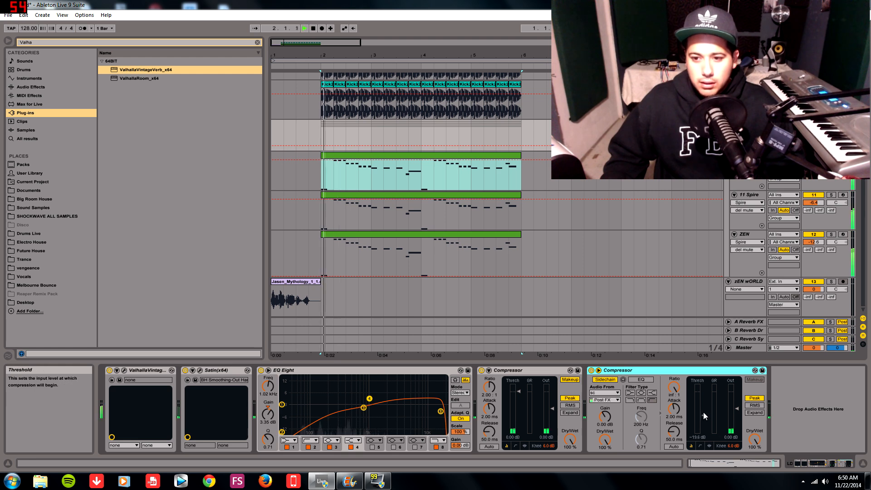
pyautogui.press('space')
pyautogui.moveTo(518, 391); pyautogui.dragTo(519, 403)
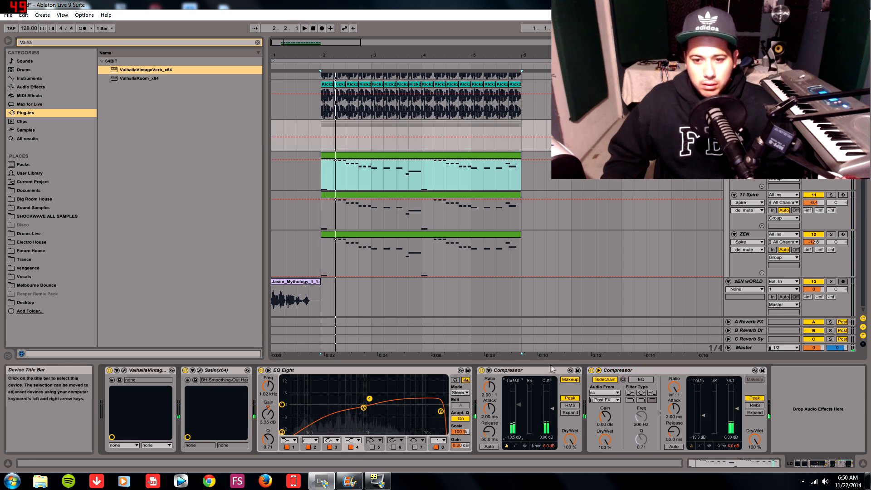
pyautogui.click(570, 381)
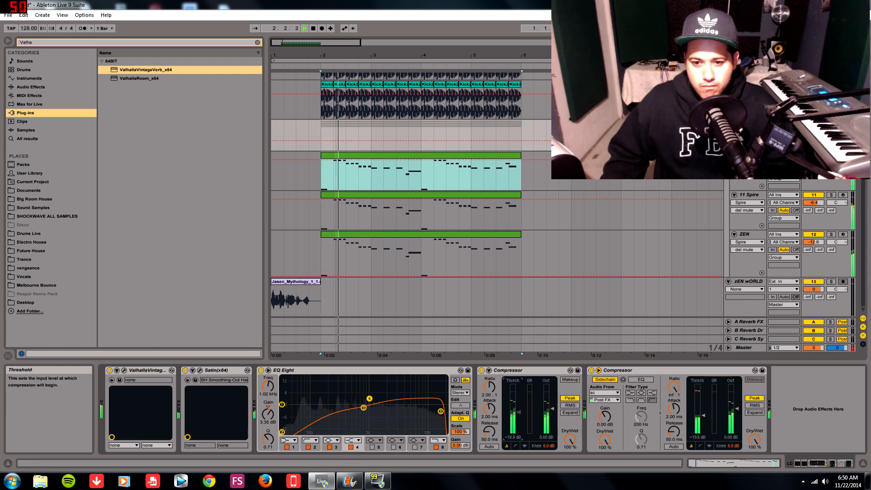
pyautogui.press('space')
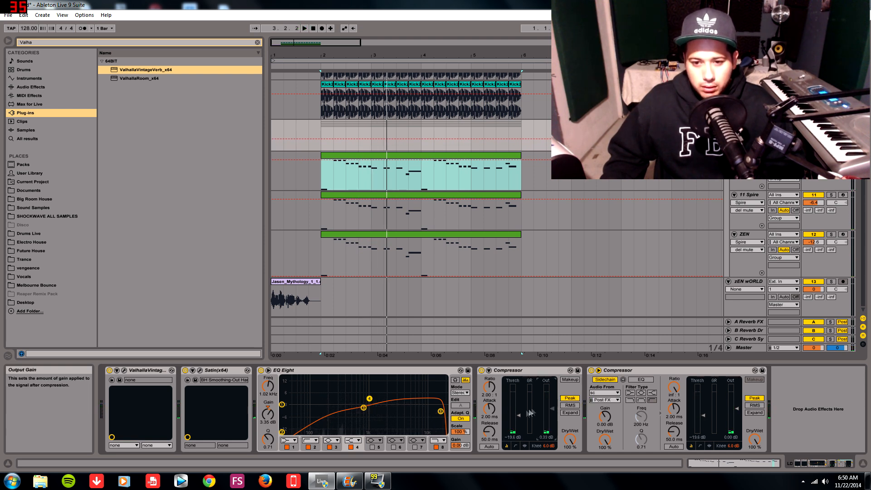
pyautogui.press('space')
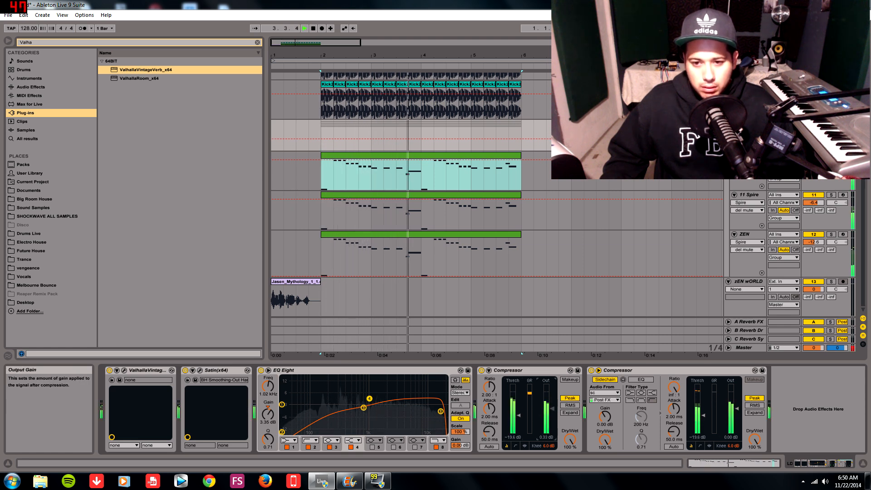
pyautogui.click(525, 445)
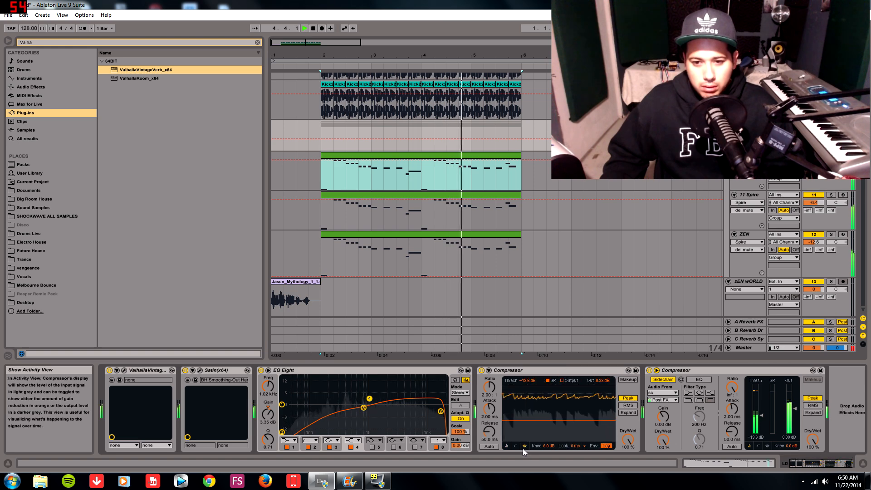
# Play the arrangement from the start and lower the zEN wORLD vocal track's volume to -13.7 dB.
pyautogui.press('space')
pyautogui.click(273, 259)
pyautogui.press('space')
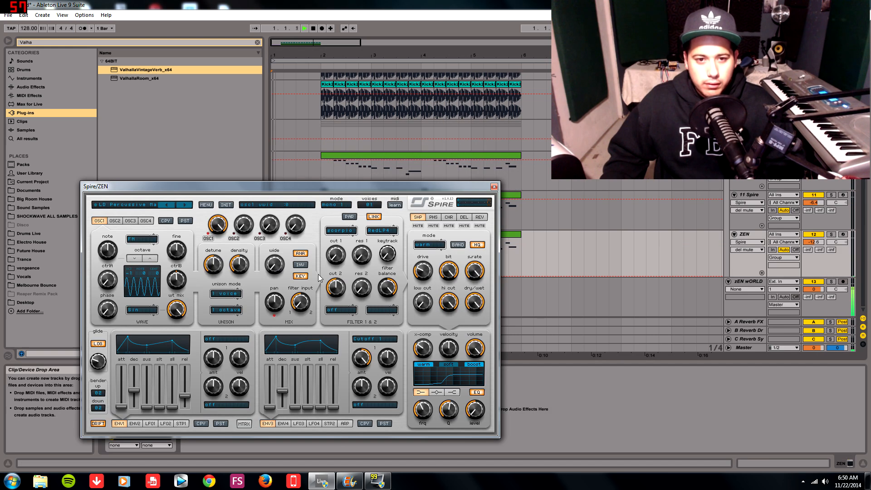
pyautogui.click(494, 186)
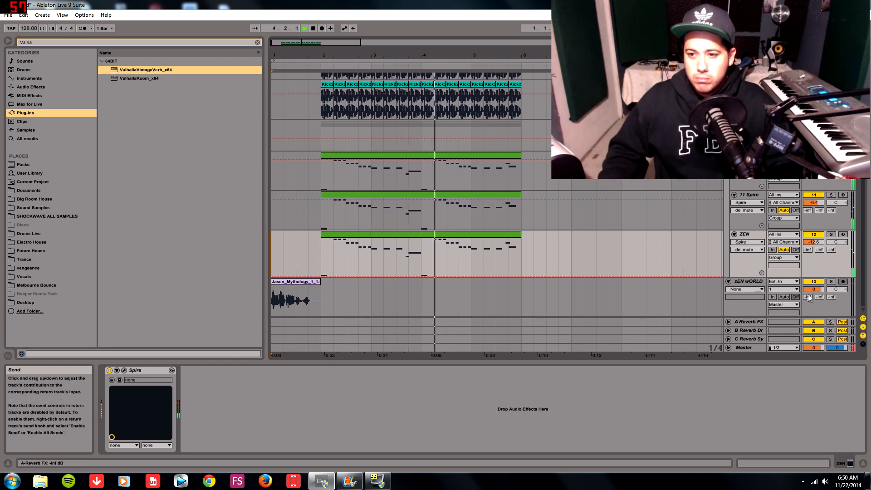
pyautogui.moveTo(814, 289); pyautogui.dragTo(813, 290)
pyautogui.press('Tab')
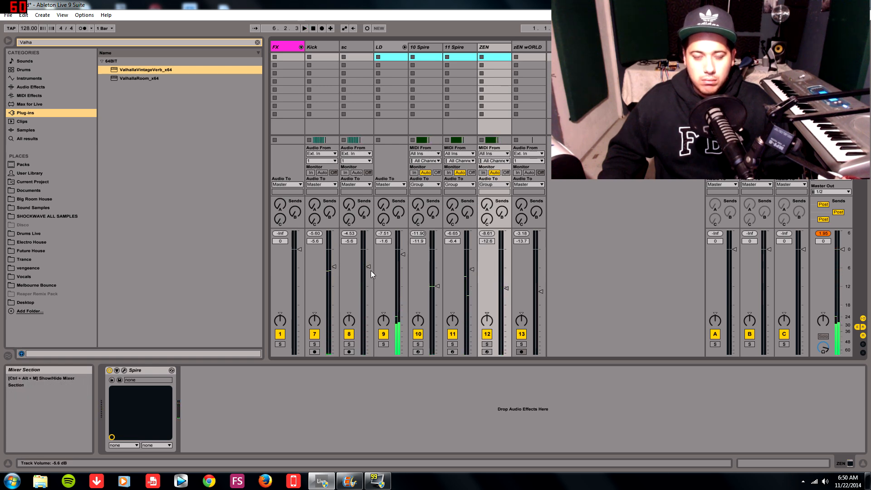
pyautogui.press('Tab')
# Duplicate the four bars of kick clips on the Kick and sc tracks directly after the originals.
pyautogui.moveTo(521, 144); pyautogui.dragTo(417, 144)
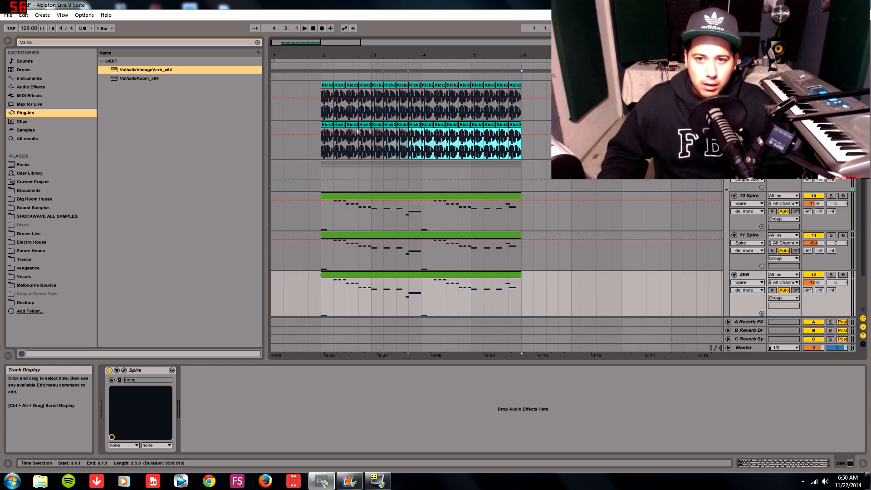
pyautogui.moveTo(358, 131); pyautogui.dragTo(320, 106)
pyautogui.hotkey('ctrl', 'd')
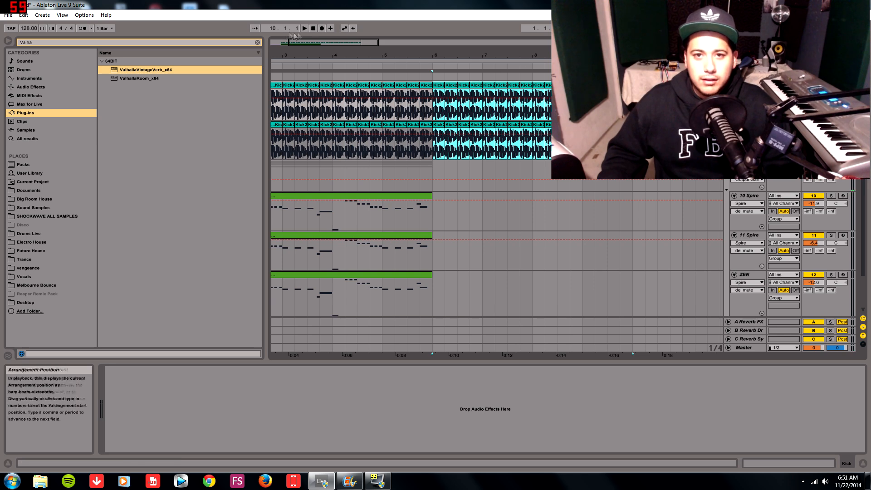
# Duplicate the four-bar MIDI clips on the 10 Spire, 11 Spire and ZEN tracks directly after the originals.
pyautogui.moveTo(318, 42); pyautogui.dragTo(300, 42)
pyautogui.click(390, 196)
pyautogui.hotkey('ctrl', 'd')
pyautogui.click(386, 236)
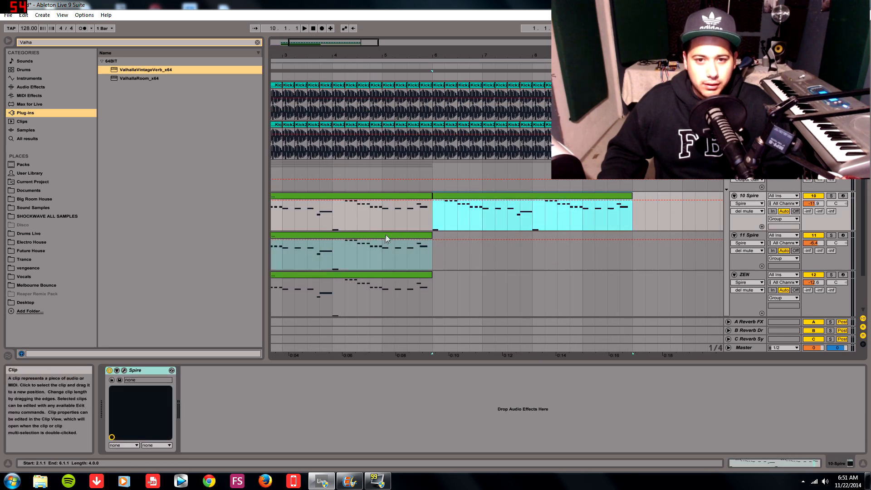
pyautogui.hotkey('ctrl', 'd')
pyautogui.click(375, 279)
pyautogui.hotkey('ctrl', 'd')
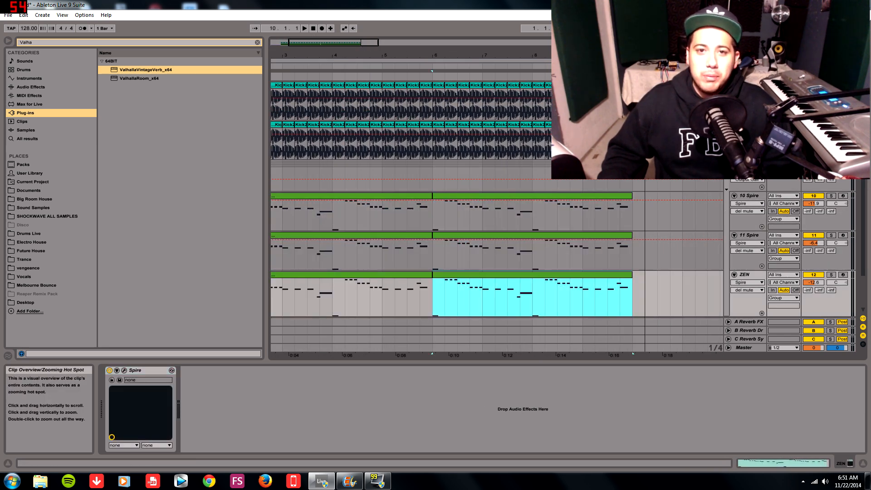
# Play the extended arrangement from bar 1, clear the plug-in search and show the LD group's device chain.
pyautogui.moveTo(363, 42)
pyautogui.mouseDown()
pyautogui.moveTo(358, 18)
pyautogui.moveTo(358, 34)
pyautogui.mouseUp()
pyautogui.click(283, 281)
pyautogui.press('space')
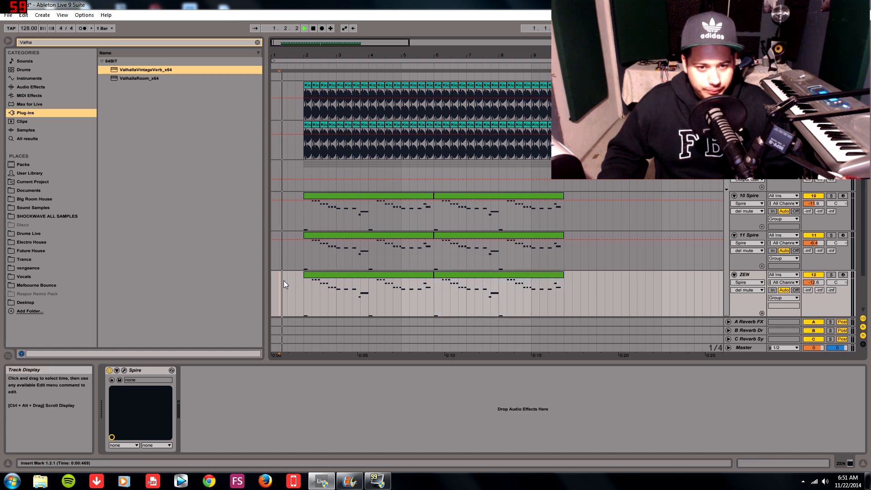
pyautogui.scroll(-1, 290, 285)
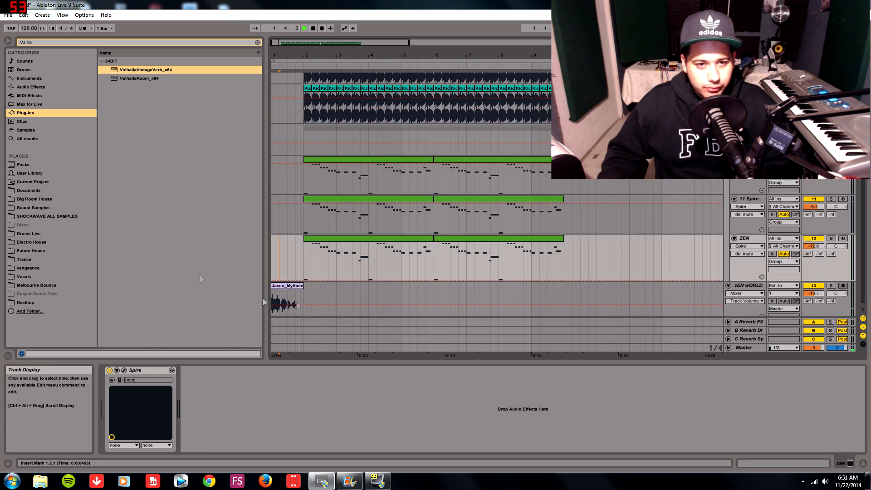
pyautogui.click(257, 43)
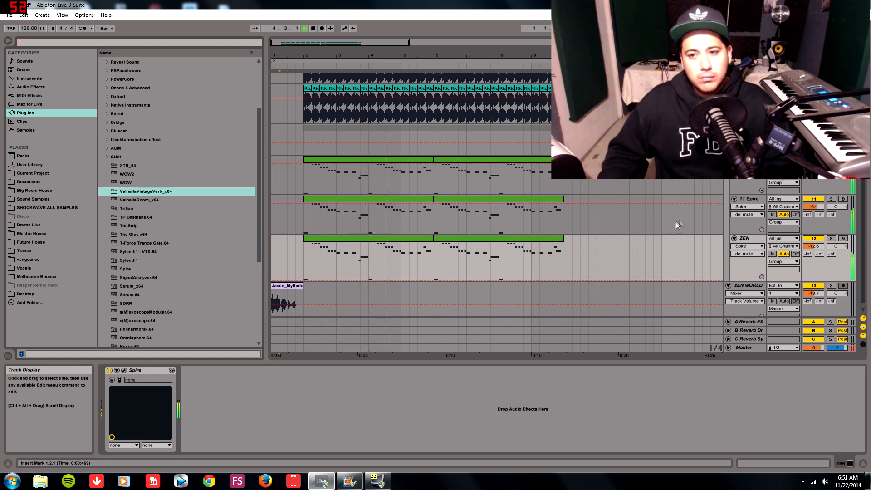
pyautogui.click(748, 127)
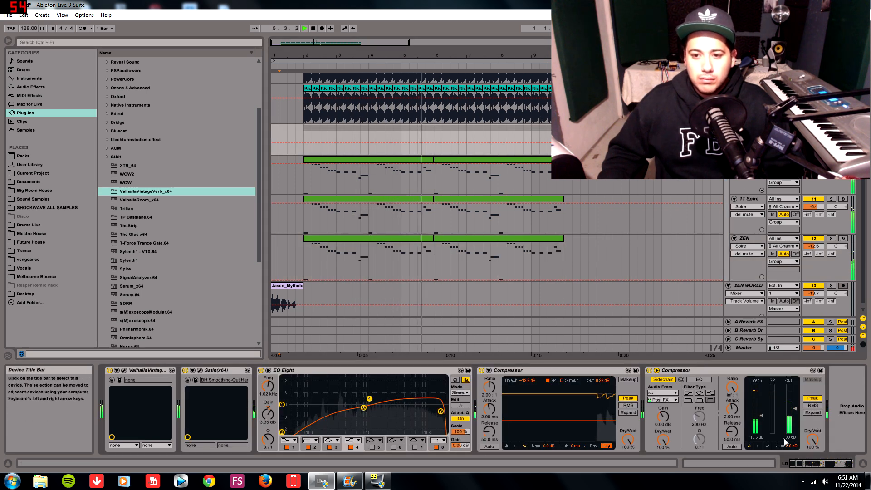
pyautogui.click(809, 463)
pyautogui.press('space')
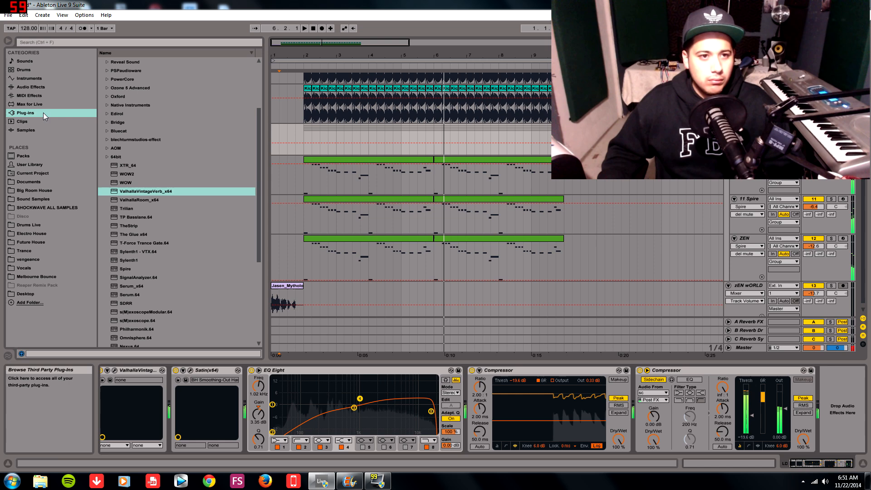
# Search the plug-ins for "came", insert CamelPhat3.64 before the LD group's sidechain Compressor and load its blank preset.
pyautogui.click(157, 43)
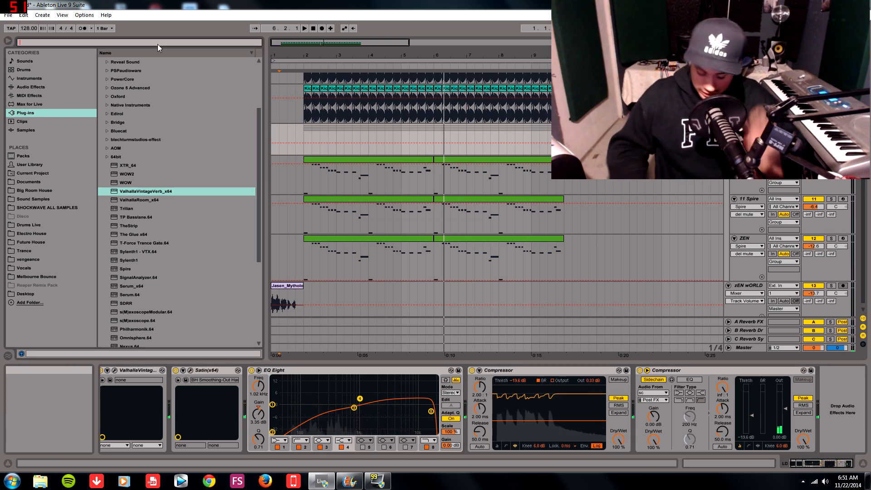
pyautogui.write('came')
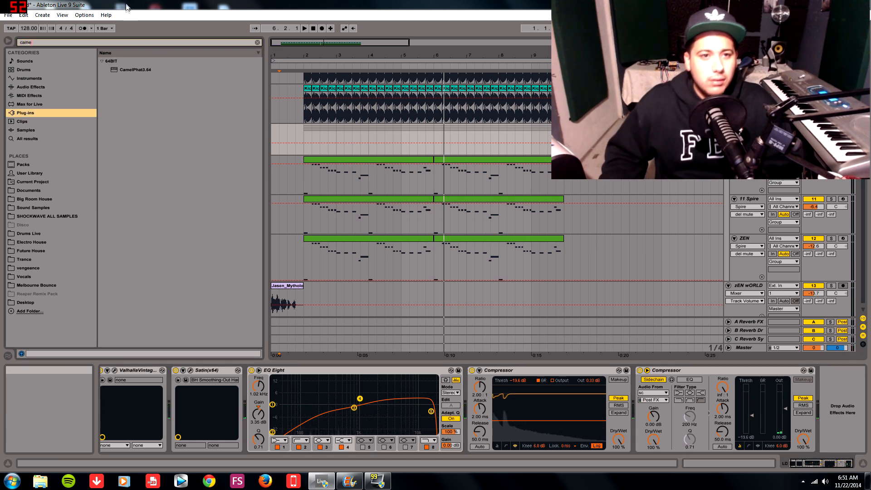
pyautogui.press('Down')
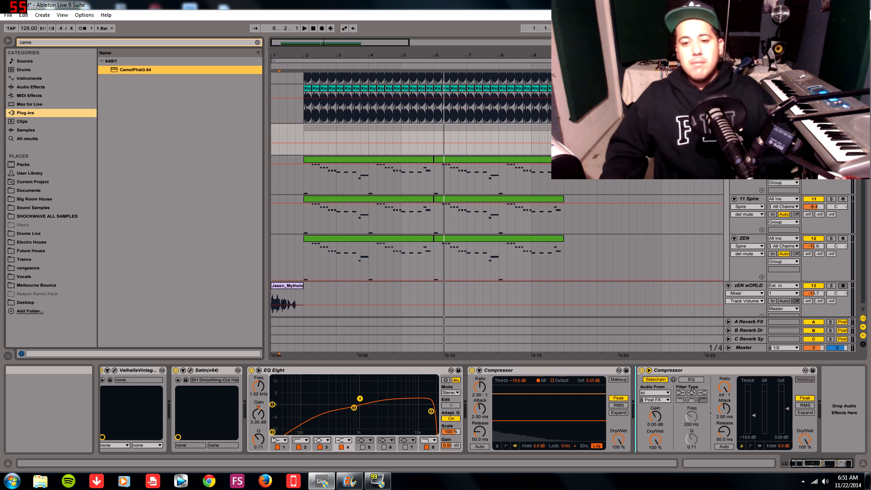
pyautogui.press('Return')
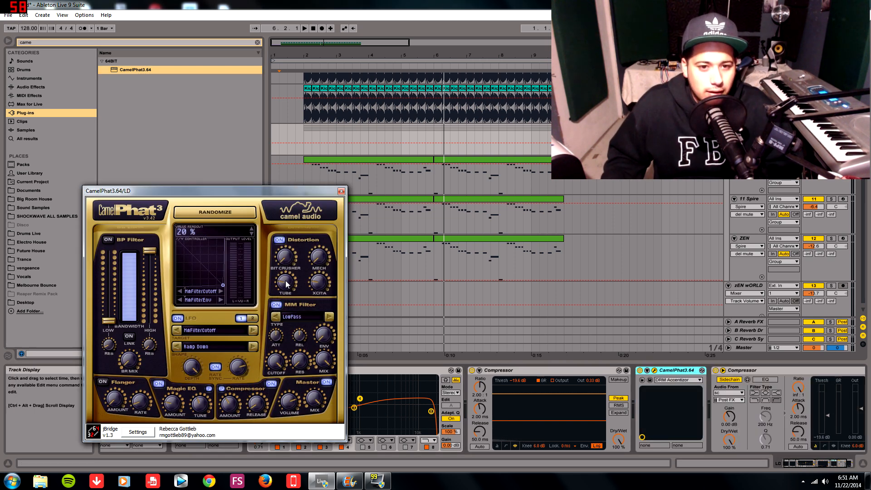
pyautogui.click(226, 222)
pyautogui.click(245, 224)
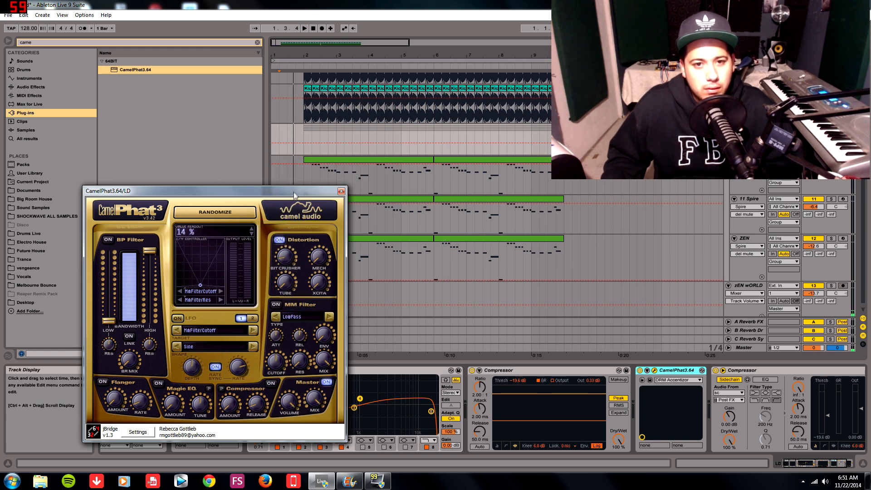
# Play from bar 2 with the LD group soloed, set CamelPhat's Xcita to 9 %, and unsolo the group.
pyautogui.click(304, 180)
pyautogui.press('space')
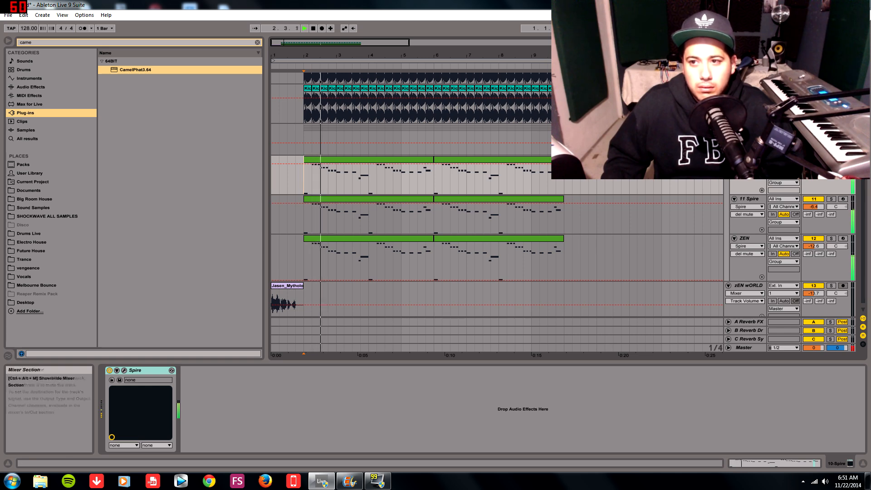
pyautogui.click(830, 128)
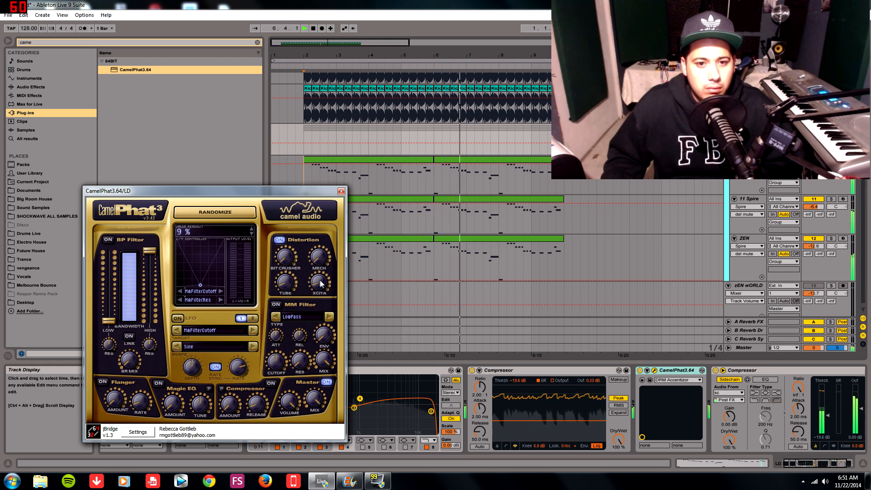
pyautogui.press('space')
pyautogui.click(341, 191)
pyautogui.click(831, 127)
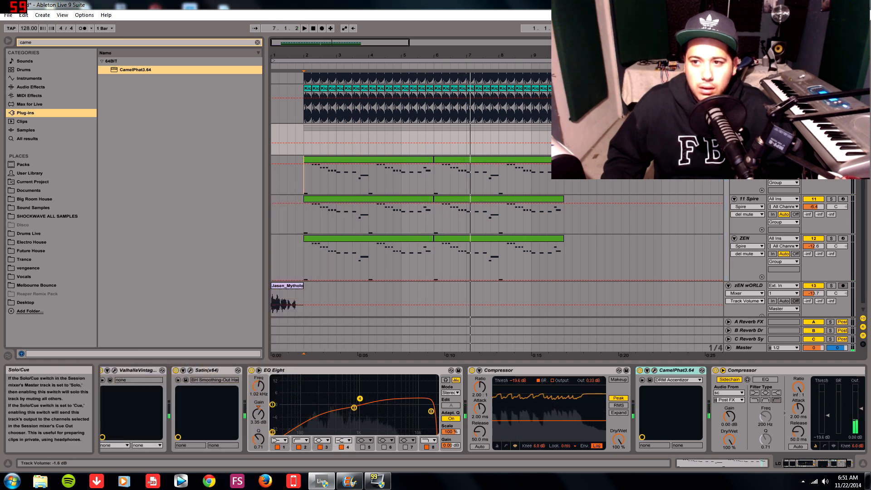
# Try EQ Eight at the front of the LD group's device chain and return it to its place after Satin.
pyautogui.click(273, 259)
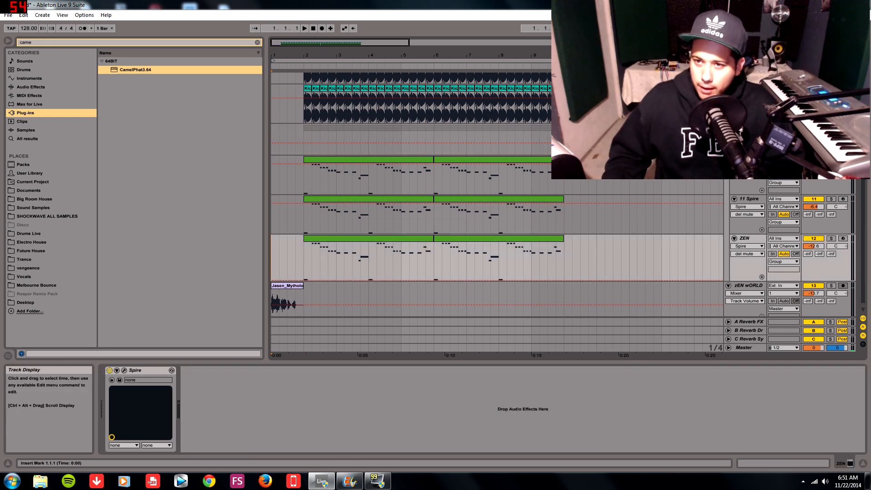
pyautogui.click(750, 128)
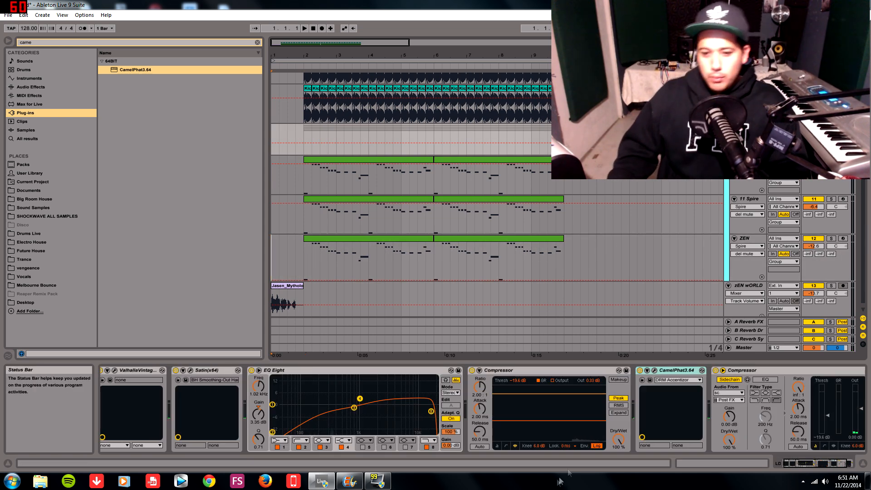
pyautogui.moveTo(804, 460); pyautogui.dragTo(783, 460)
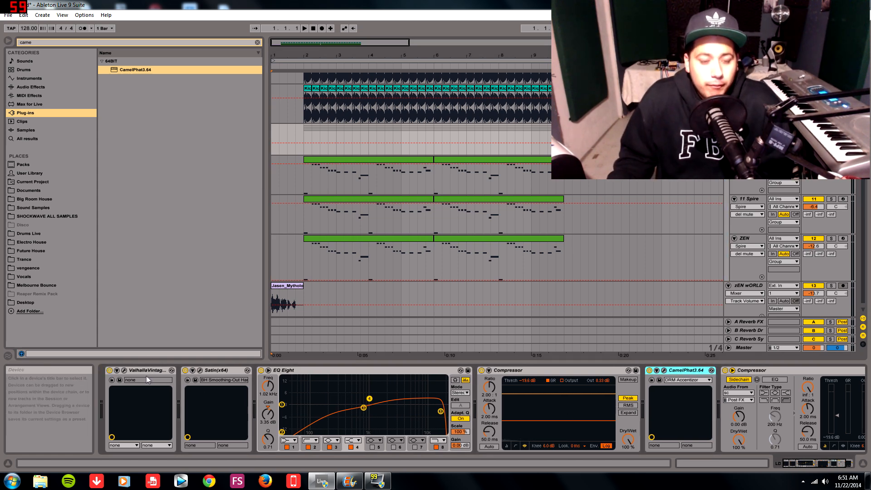
pyautogui.click(299, 370)
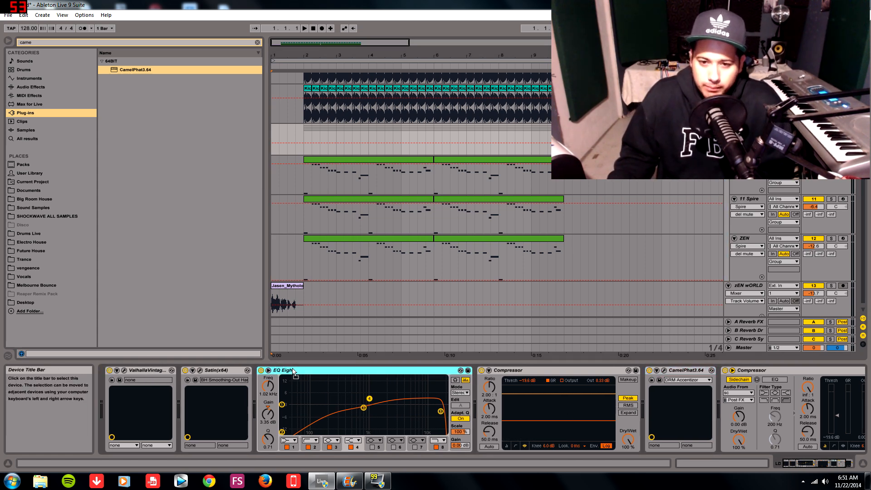
pyautogui.moveTo(293, 371); pyautogui.dragTo(106, 373)
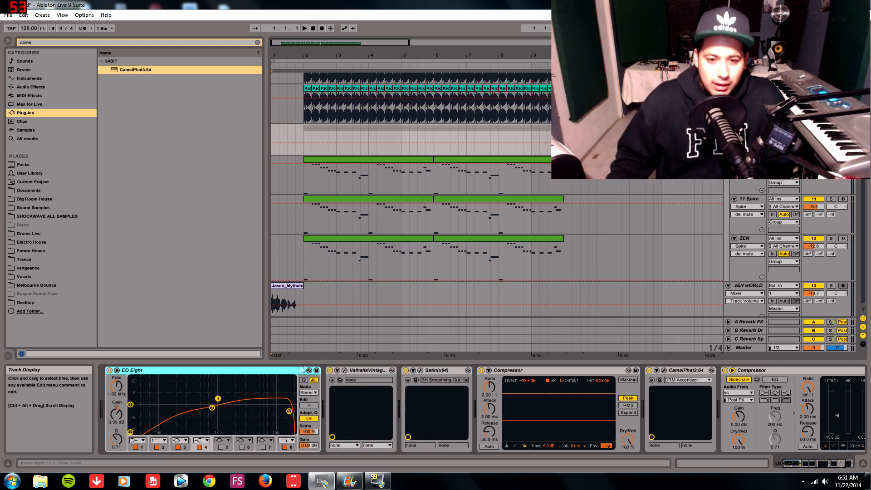
pyautogui.moveTo(269, 370); pyautogui.dragTo(474, 371)
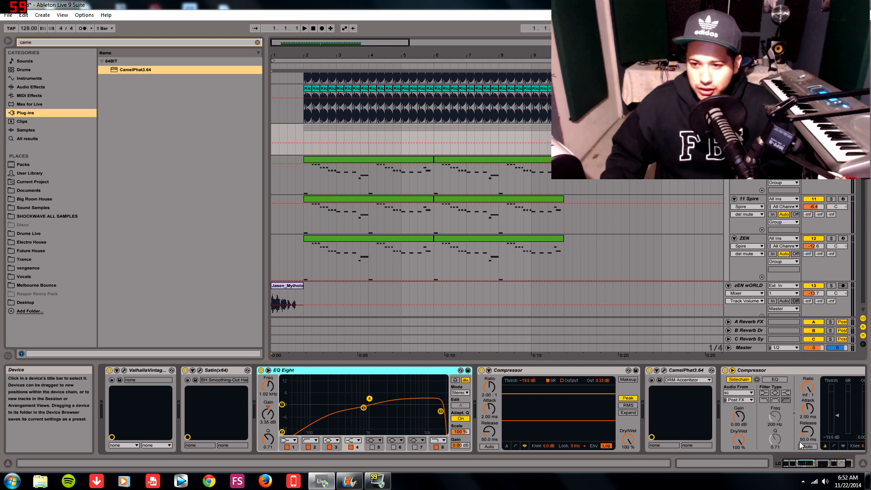
# Review the LD group's sidechain Compressor, Valhalla reverb, Satin tape and EQ Eight devices, opening and closing the plug-in windows.
pyautogui.click(799, 370)
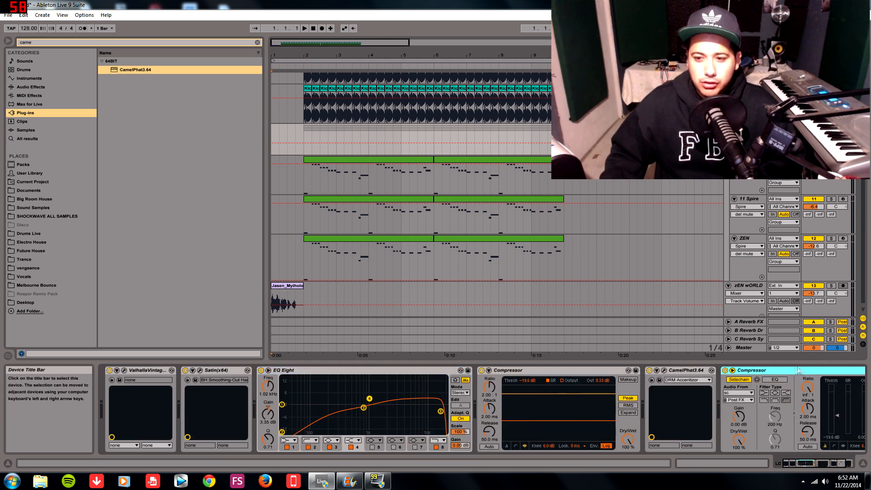
pyautogui.click(153, 373)
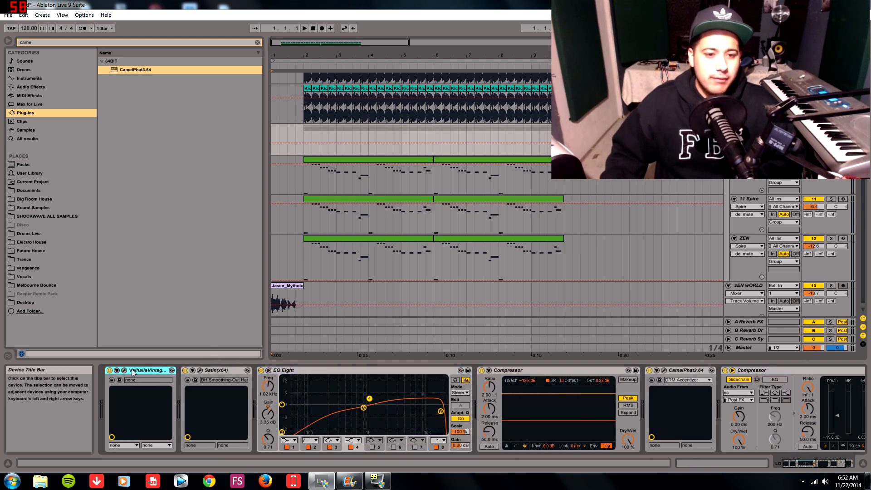
pyautogui.click(123, 370)
pyautogui.click(506, 191)
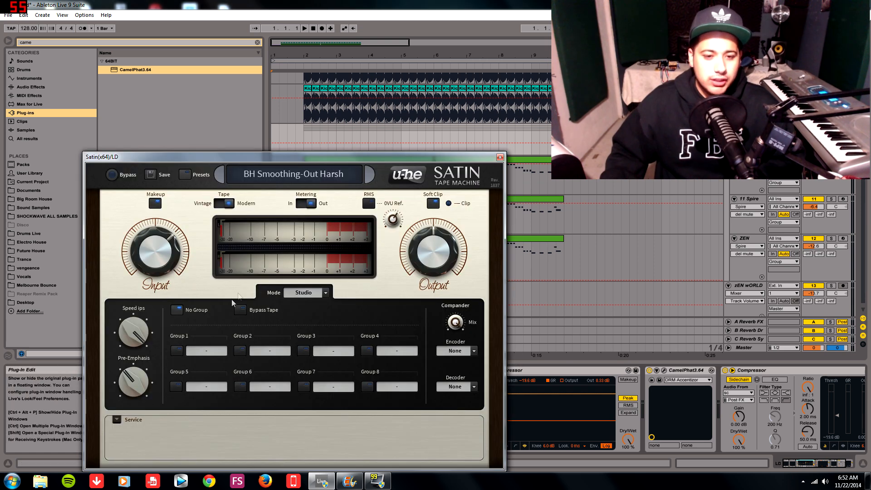
pyautogui.click(500, 156)
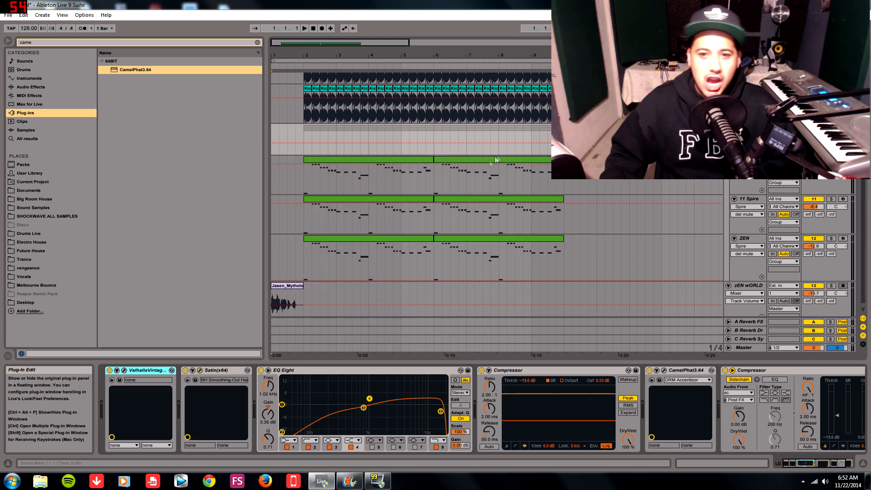
pyautogui.click(293, 370)
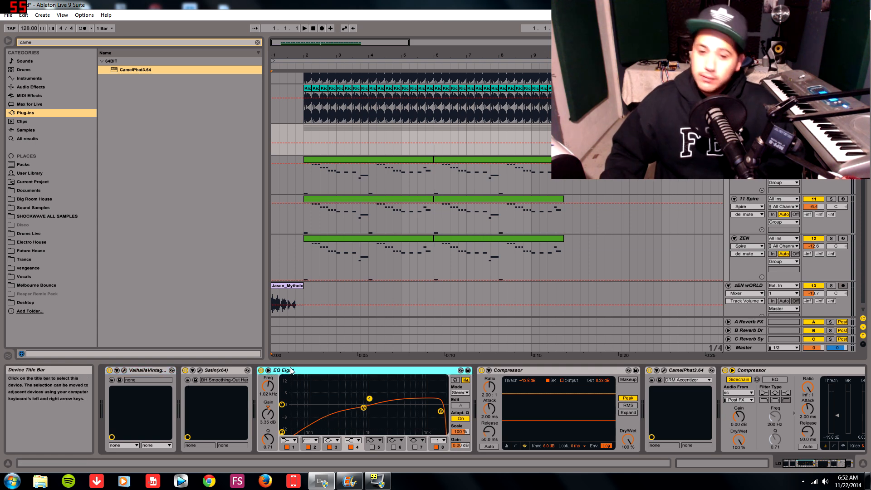
# Switch the LD group's plain Compressor to the compact meter view and check the CamelPhat settings.
pyautogui.click(507, 445)
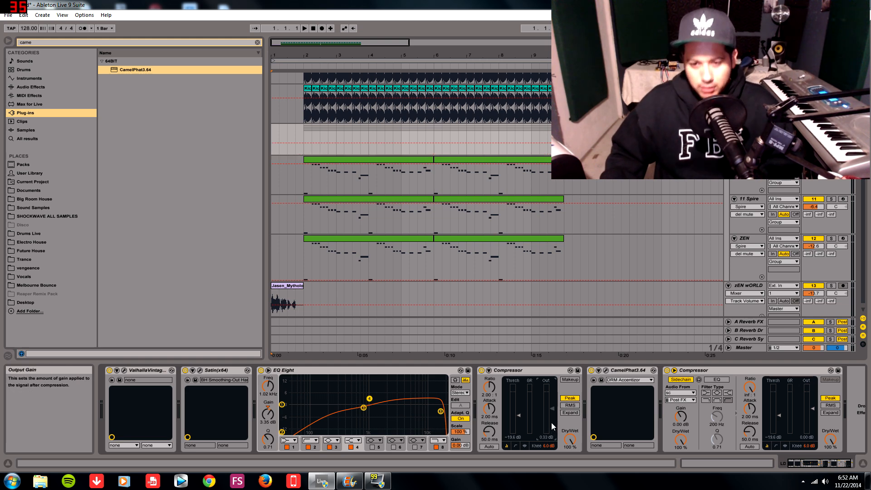
pyautogui.click(605, 370)
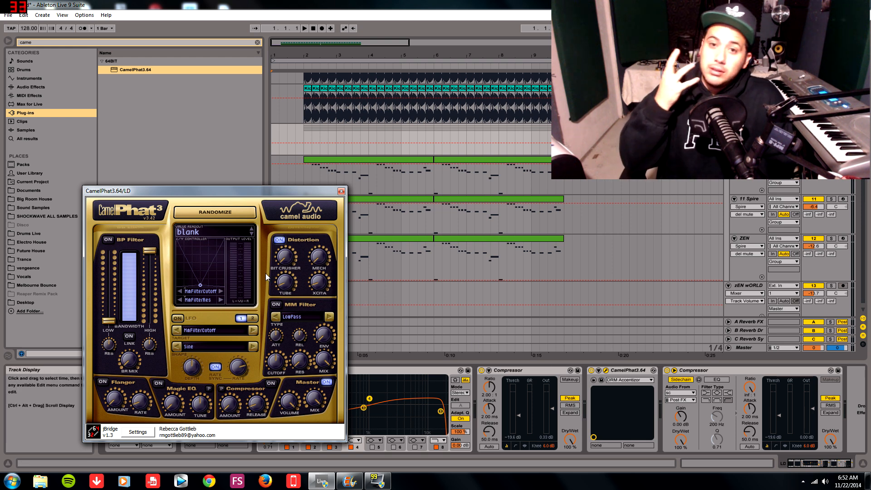
pyautogui.click(341, 191)
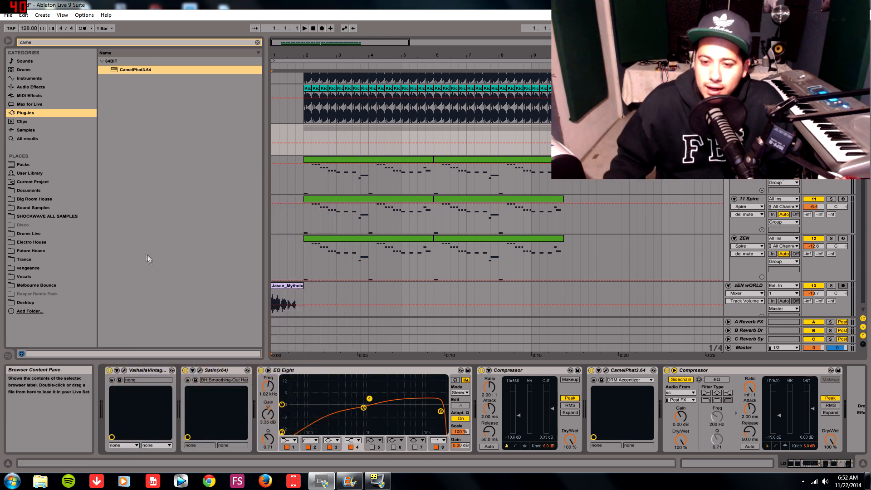
pyautogui.click(496, 371)
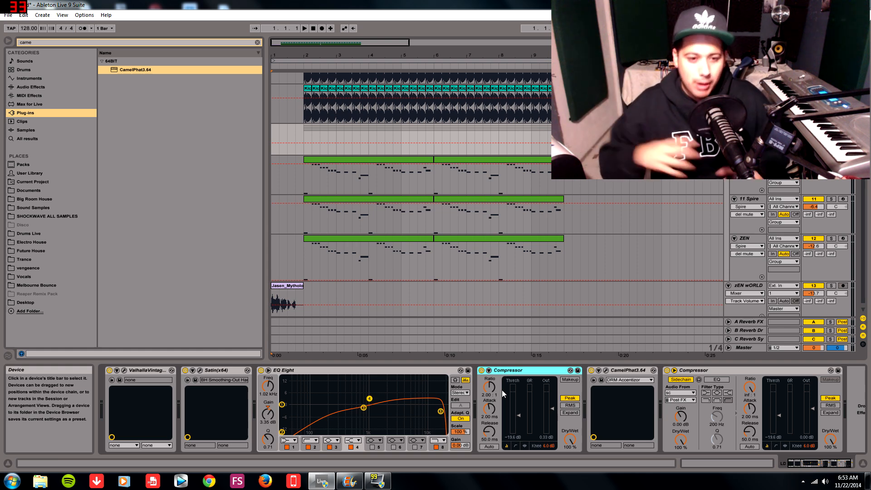
# Browse the Audio Effects category, bring back the LD group's device chain and clear the browser search.
pyautogui.scroll(2, 443, 350)
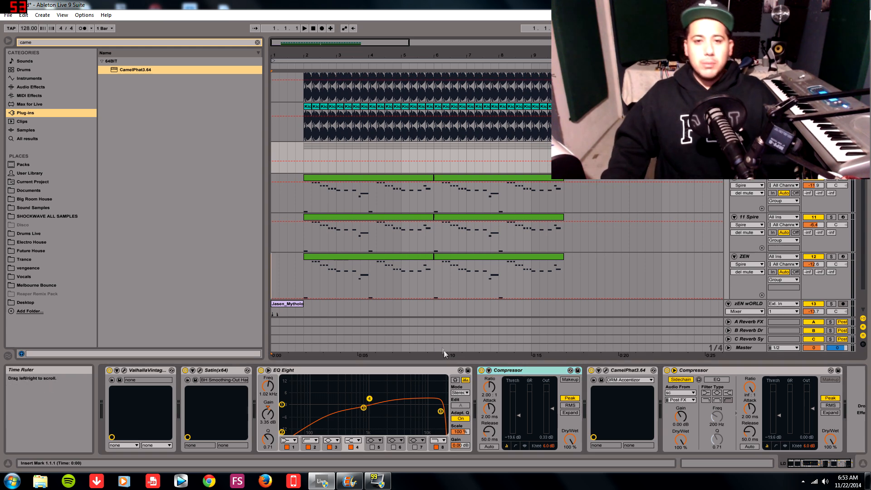
pyautogui.click(748, 85)
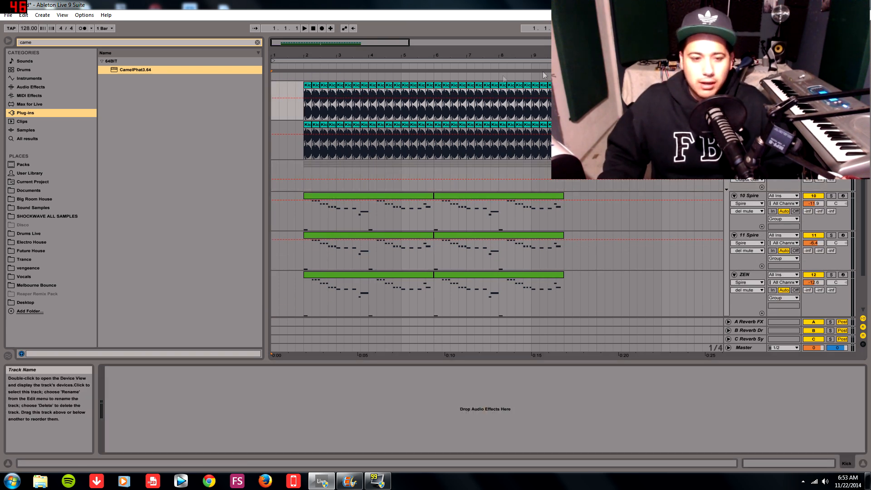
pyautogui.click(88, 88)
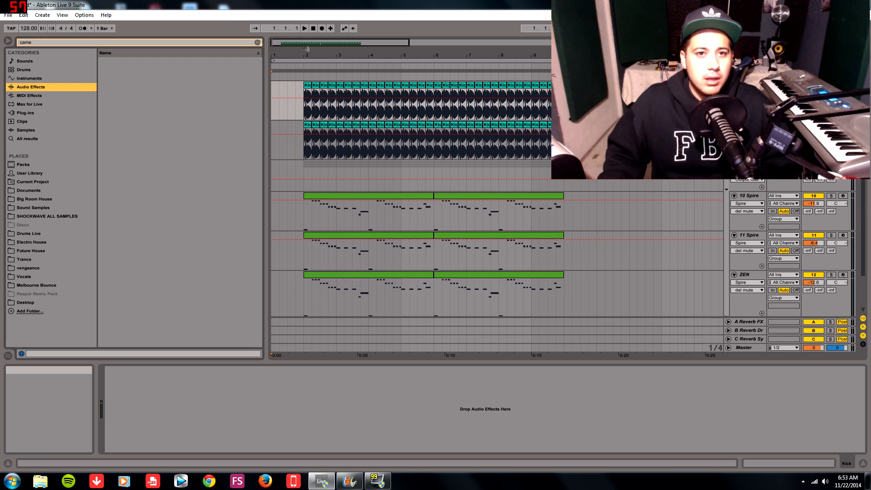
pyautogui.click(340, 175)
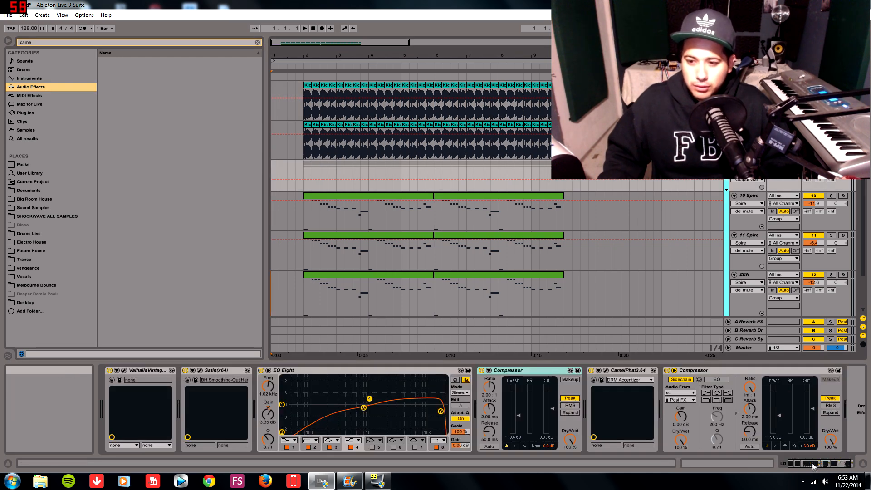
pyautogui.click(257, 43)
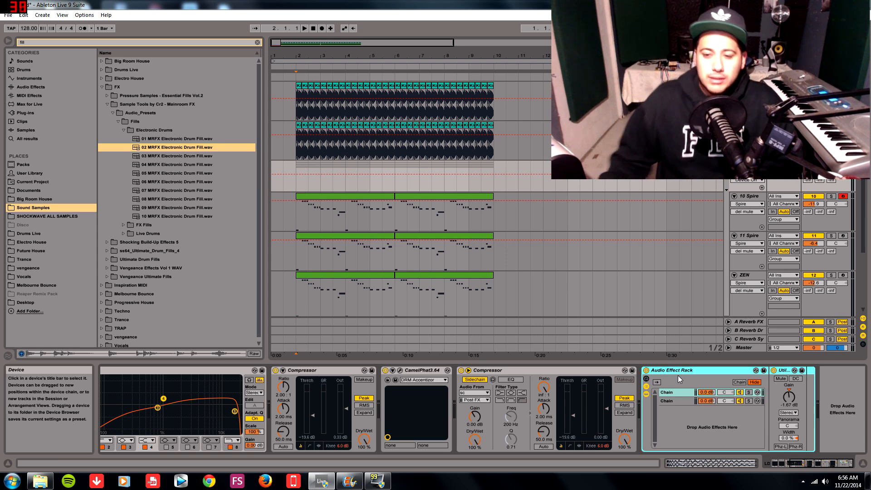
# List the matching audio effects and compare the Utility gain and width settings in the two chains of the Audio Effect Rack.
pyautogui.click(30, 89)
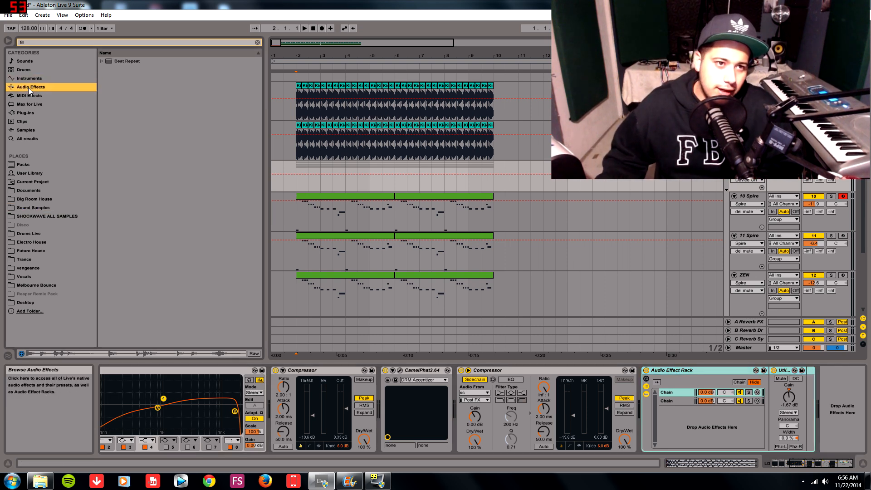
pyautogui.click(679, 391)
pyautogui.click(678, 399)
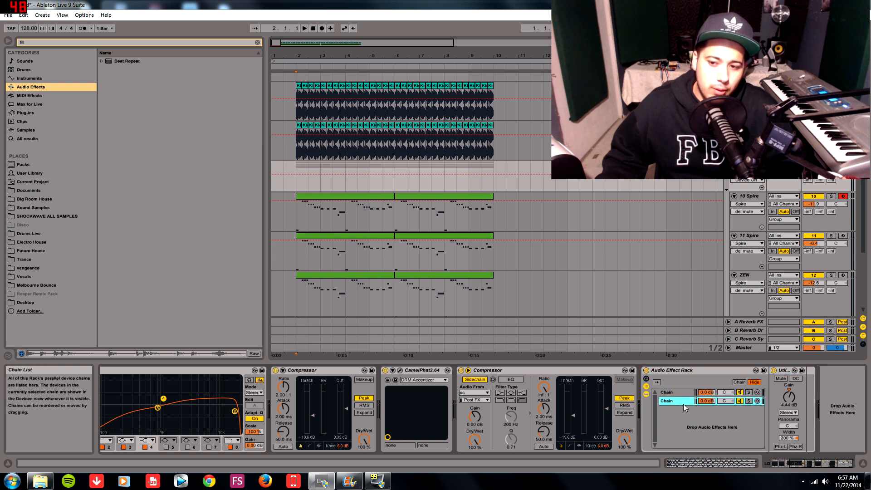
pyautogui.click(787, 438)
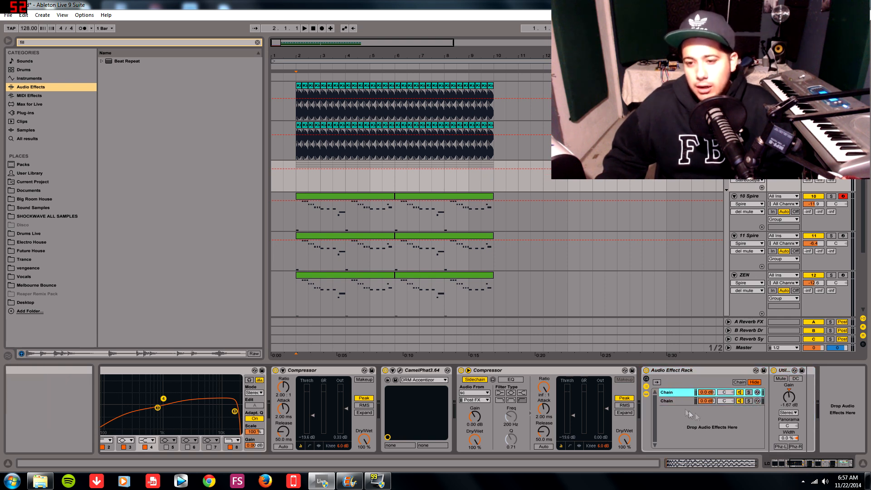
pyautogui.click(679, 392)
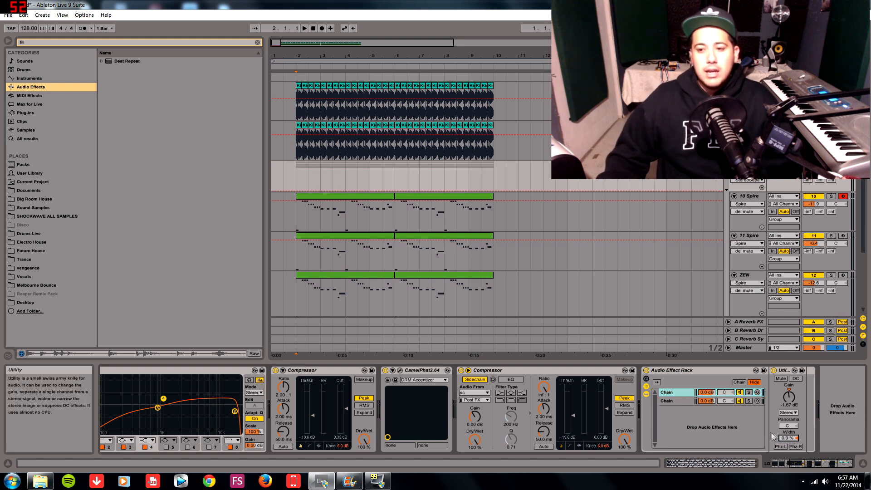
# Adjust the Utility gain in the rack's first chain and set the second chain's Utility gain to 3.33 dB.
pyautogui.rightClick(789, 395)
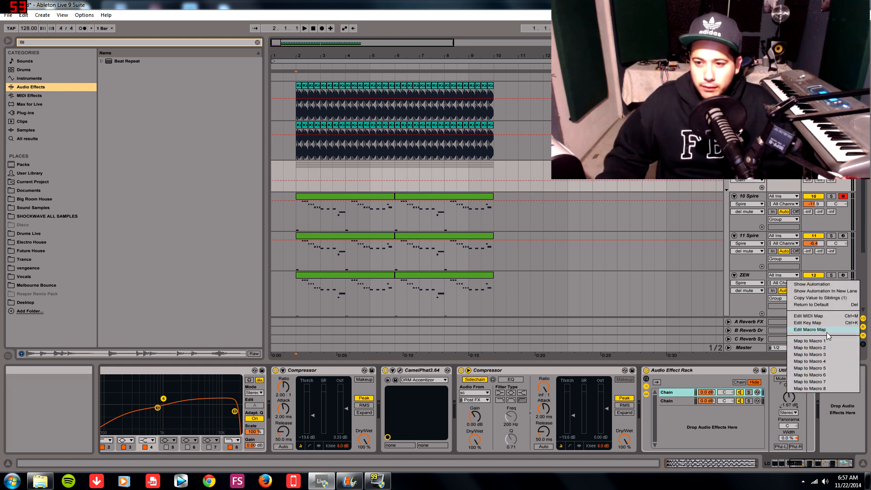
pyautogui.click(780, 398)
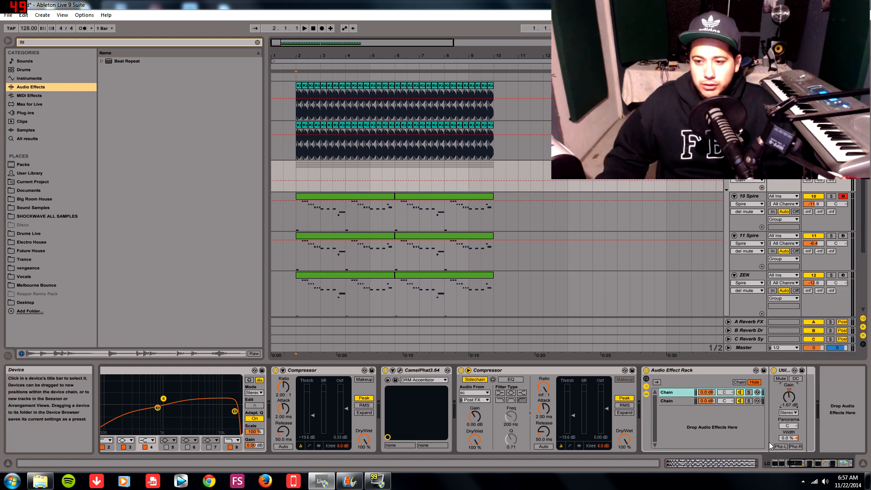
pyautogui.moveTo(790, 394); pyautogui.dragTo(790, 392)
pyautogui.rightClick(790, 396)
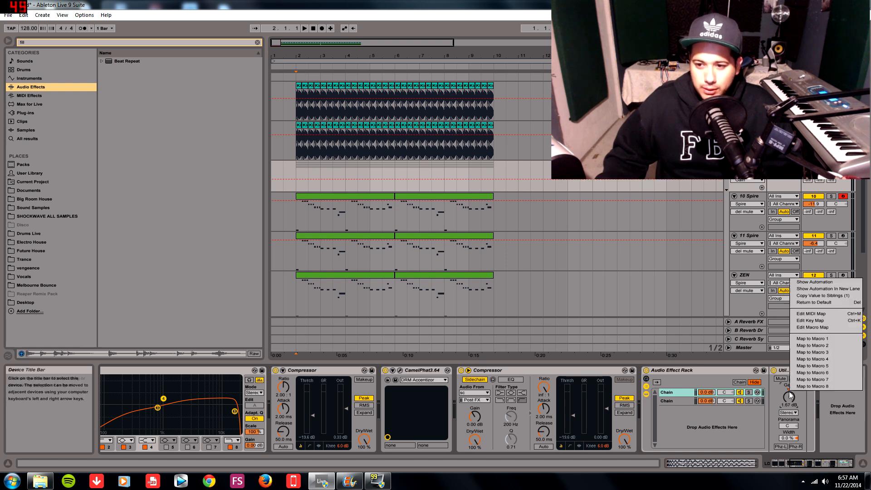
pyautogui.click(776, 396)
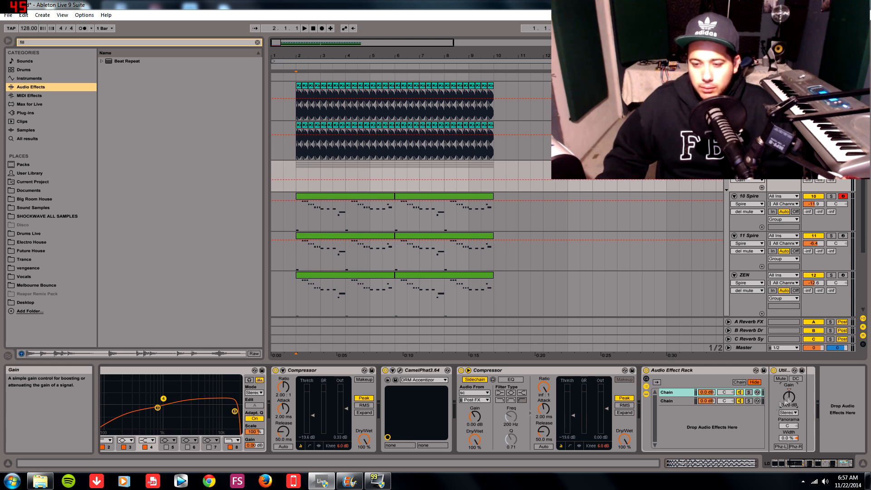
pyautogui.click(679, 401)
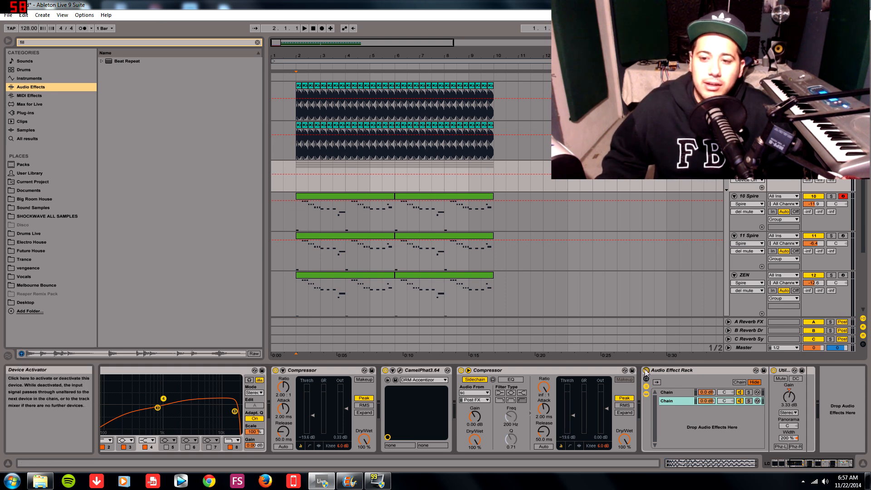
# Play the arrangement from bar 2 and compare the LD group with its Audio Effect Rack bypassed and active.
pyautogui.click(297, 221)
pyautogui.press('space')
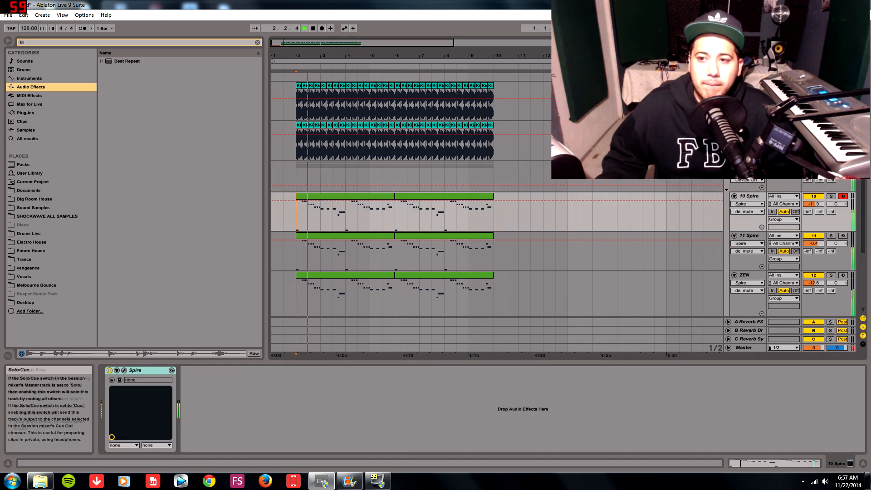
pyautogui.click(747, 164)
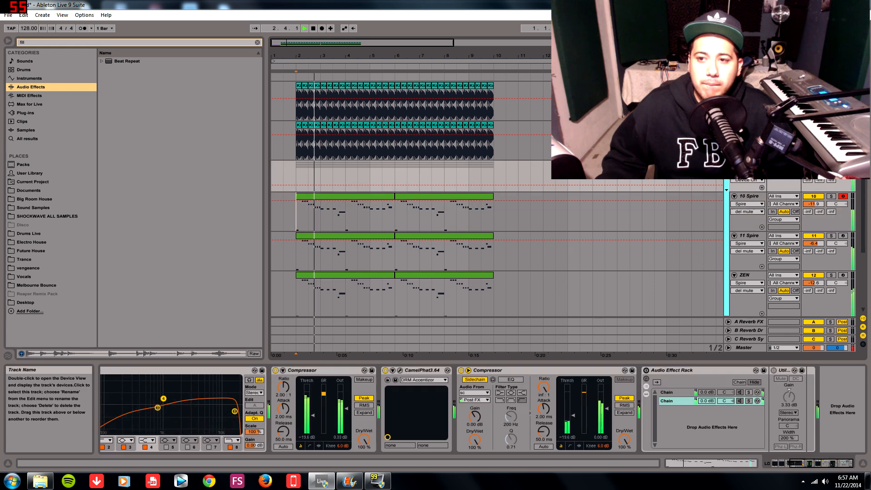
pyautogui.click(645, 370)
pyautogui.press('space')
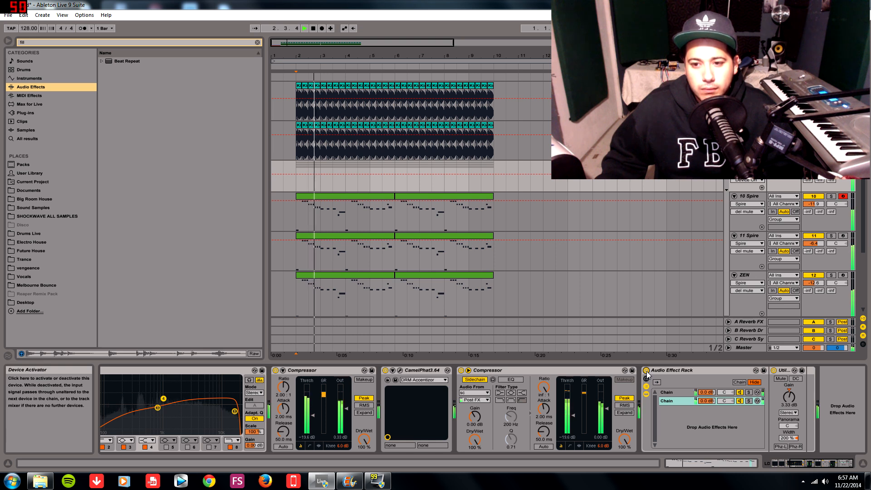
pyautogui.click(645, 371)
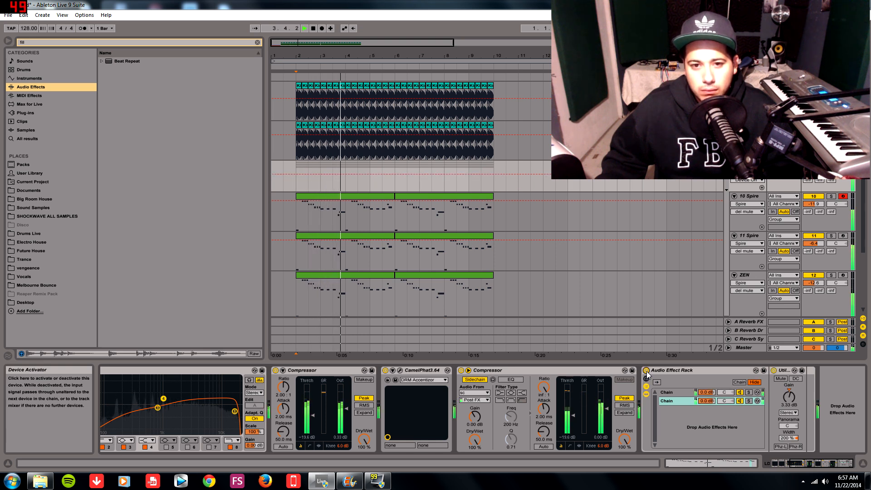
pyautogui.click(646, 371)
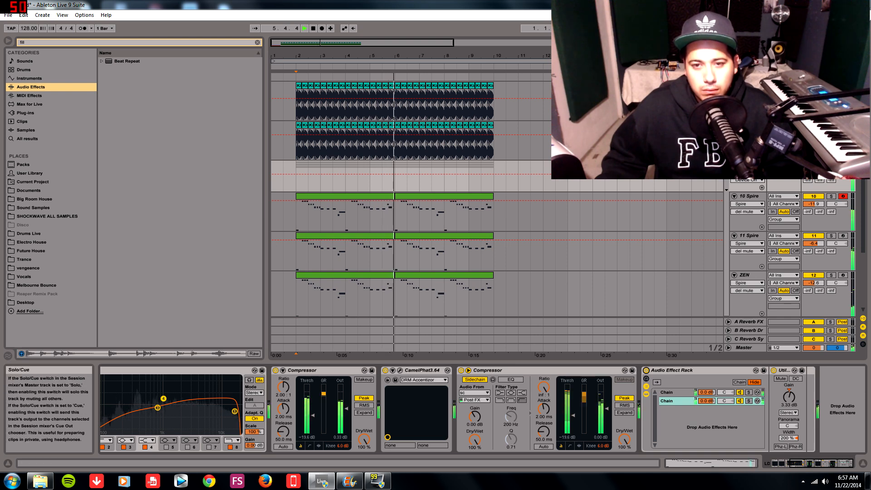
# Select the Kick track and clear the browser search to list all audio effects.
pyautogui.click(749, 86)
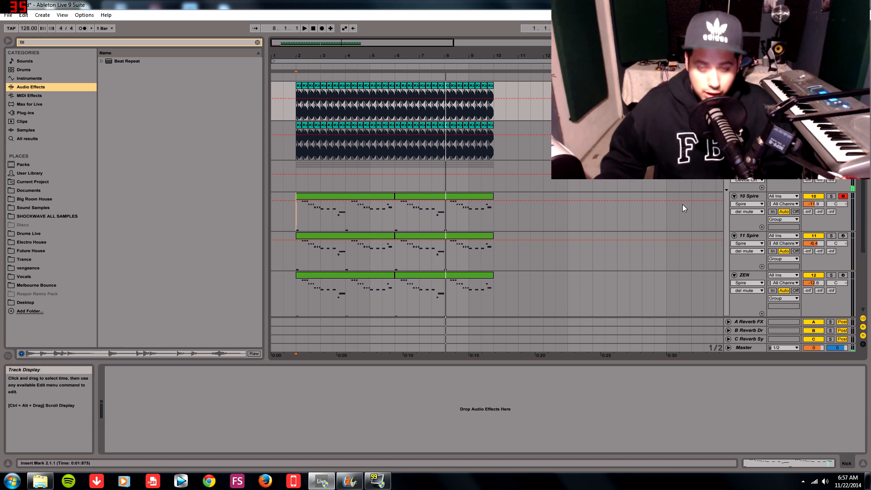
pyautogui.moveTo(380, 42); pyautogui.dragTo(380, 20)
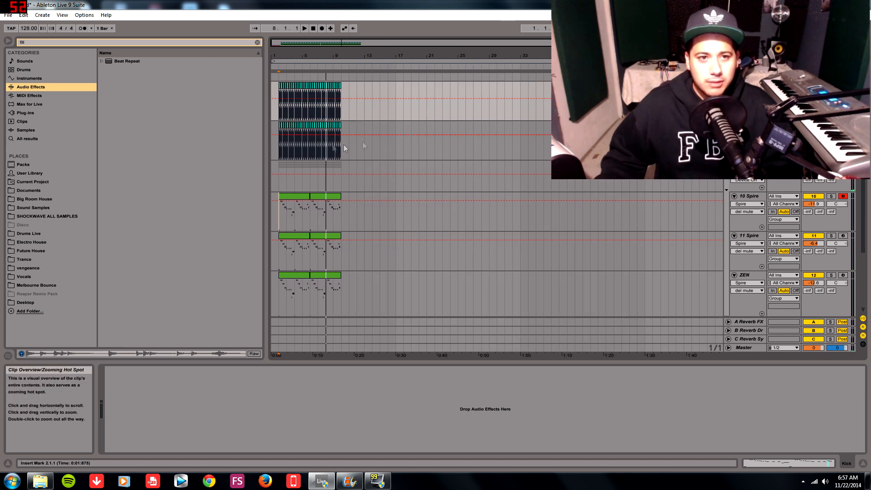
pyautogui.click(257, 42)
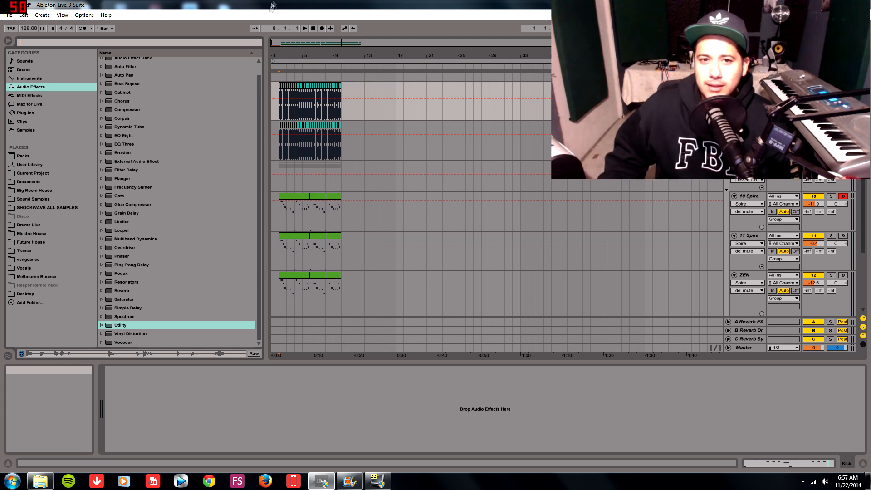
pyautogui.click(290, 46)
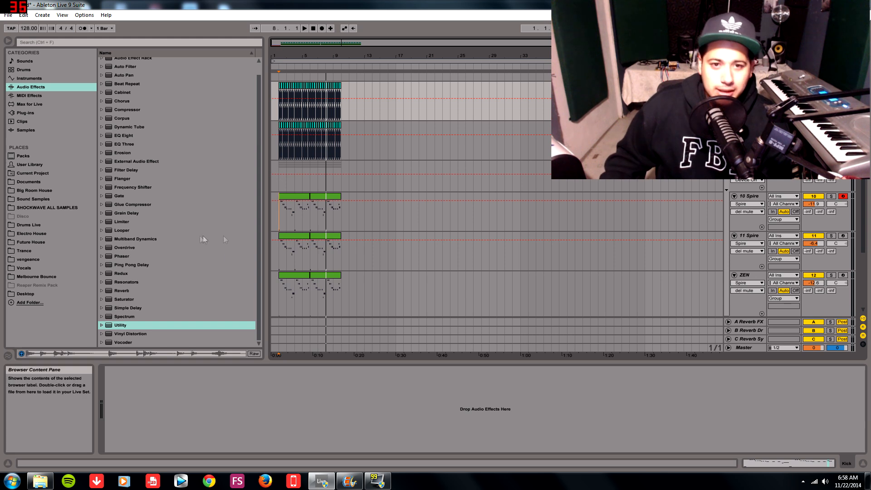
# Play the kick and grouped leads together from bar 2.
pyautogui.moveTo(330, 41); pyautogui.dragTo(290, 56)
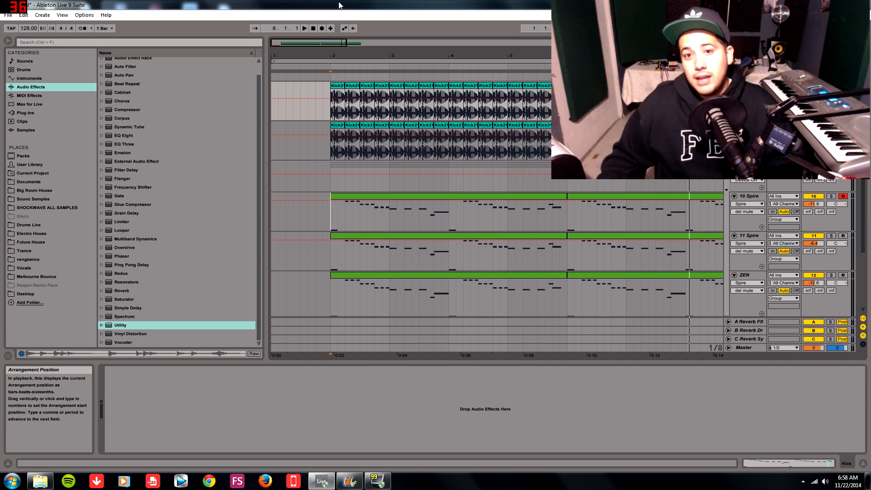
pyautogui.press('space')
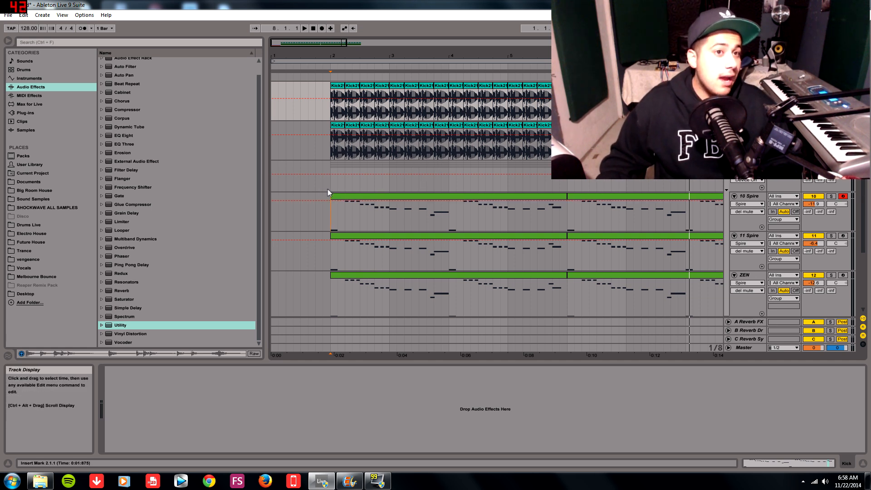
pyautogui.press('space')
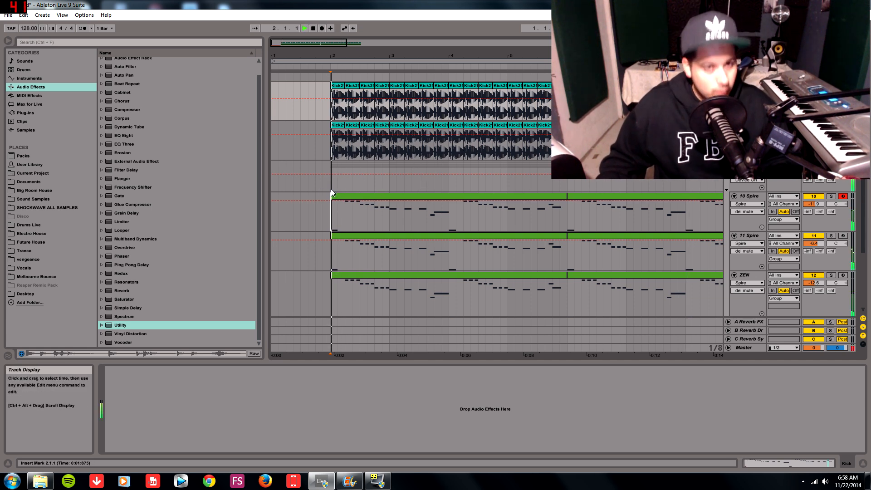